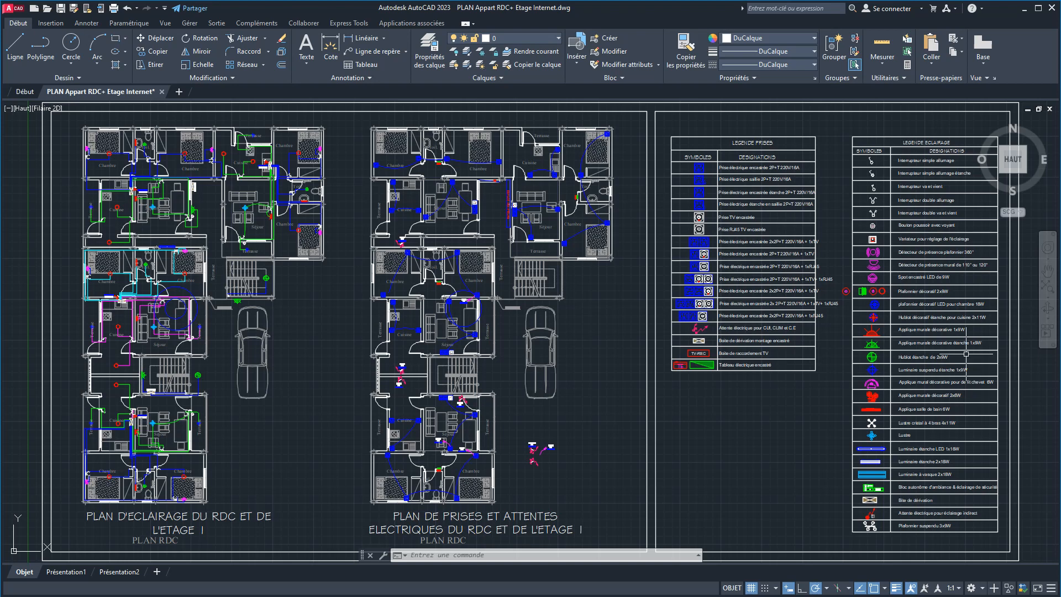
# - Examine the LEGENDE PRISES and LEGENDE ECLAIRAGE tables with their symbols and designations
pyautogui.scroll(2, 964, 354)
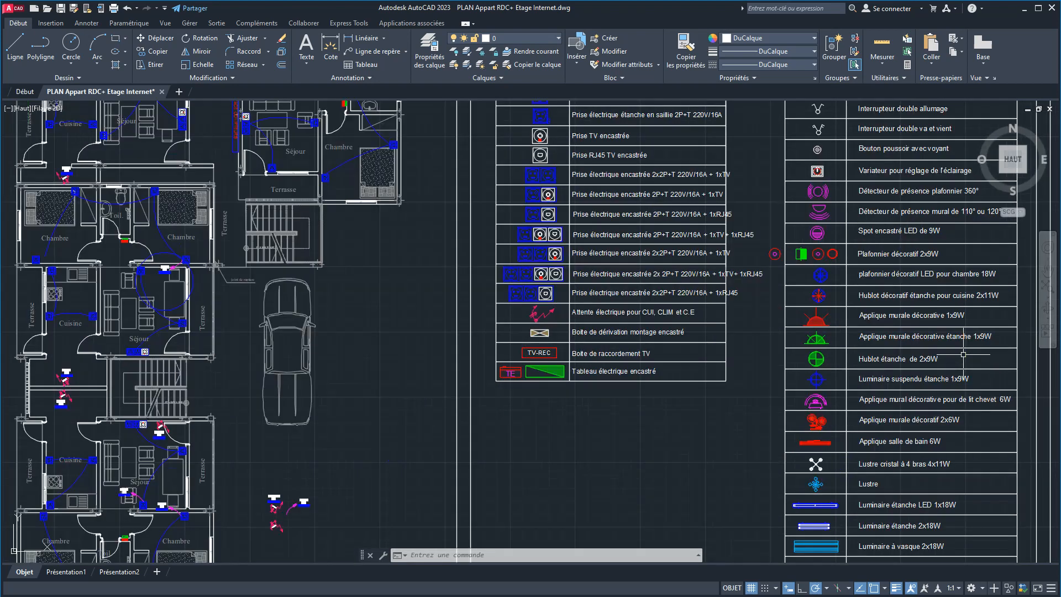
pyautogui.moveTo(963, 355); pyautogui.dragTo(723, 396, button='middle')
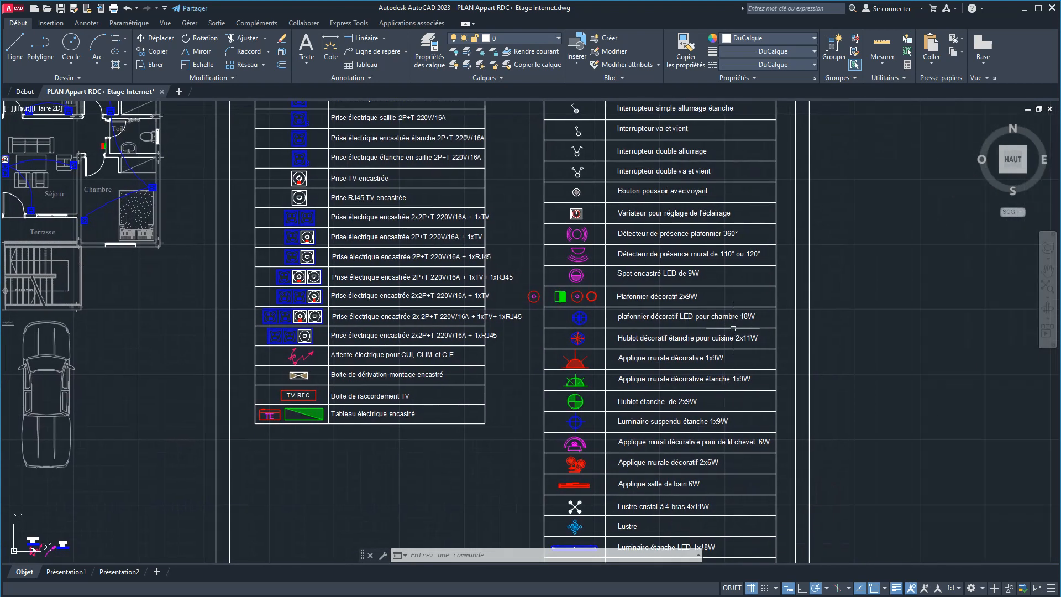
pyautogui.scroll(2, 733, 327)
pyautogui.moveTo(733, 328)
pyautogui.mouseDown(button='middle')
pyautogui.moveTo(800, 329)
pyautogui.moveTo(867, 389)
pyautogui.moveTo(881, 509)
pyautogui.mouseUp(button='middle')
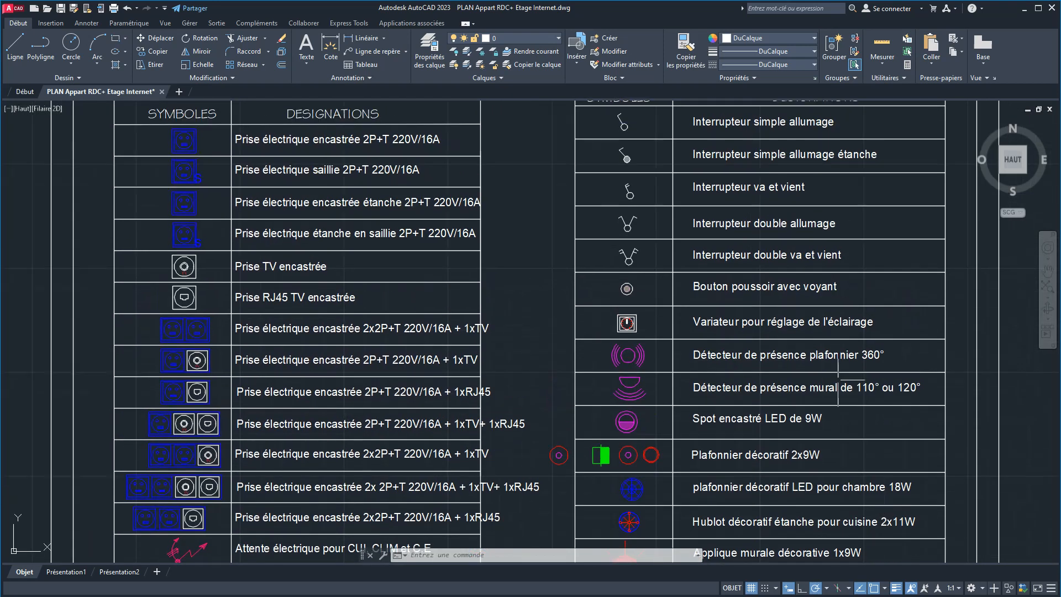
pyautogui.scroll(-2, 825, 356)
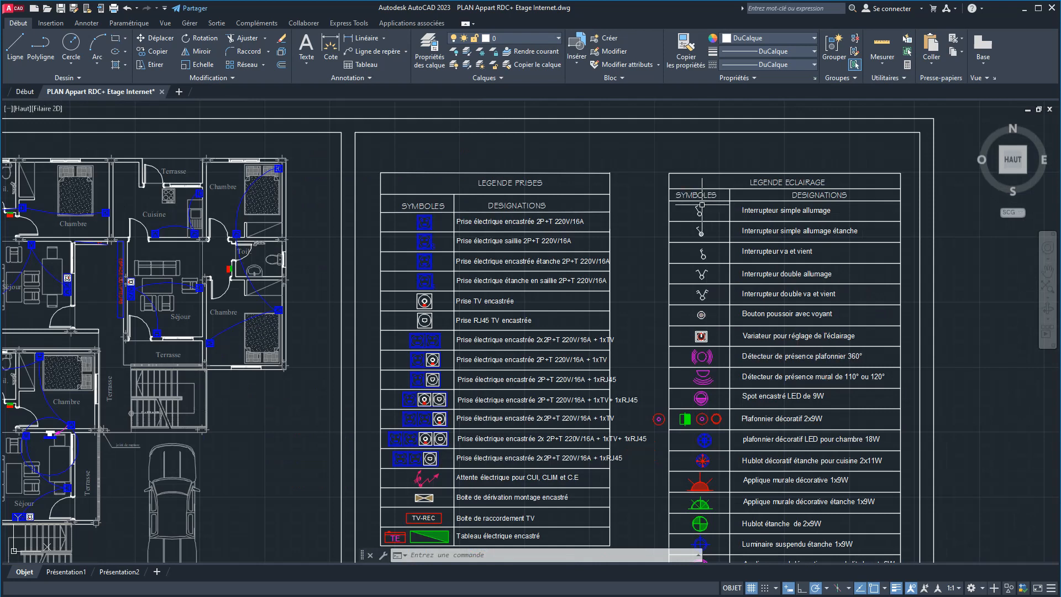
# - Inspect the first four switch symbols of LEGENDE ECLAIRAGE by selecting each block, and clear the selection
pyautogui.scroll(4, 729, 209)
pyautogui.click(646, 211)
pyautogui.scroll(2, 671, 200)
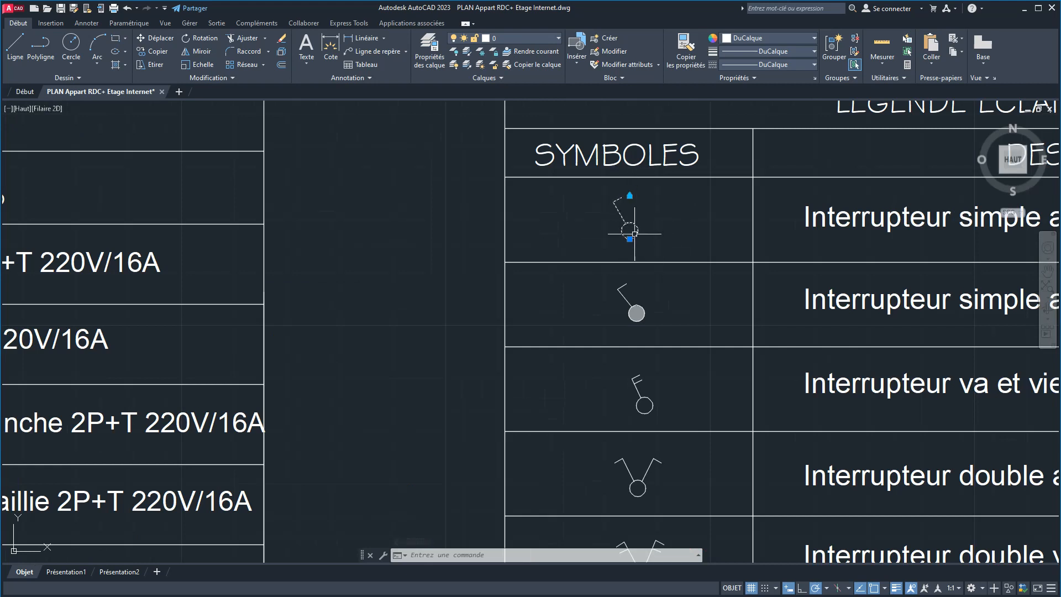
pyautogui.scroll(2, 633, 235)
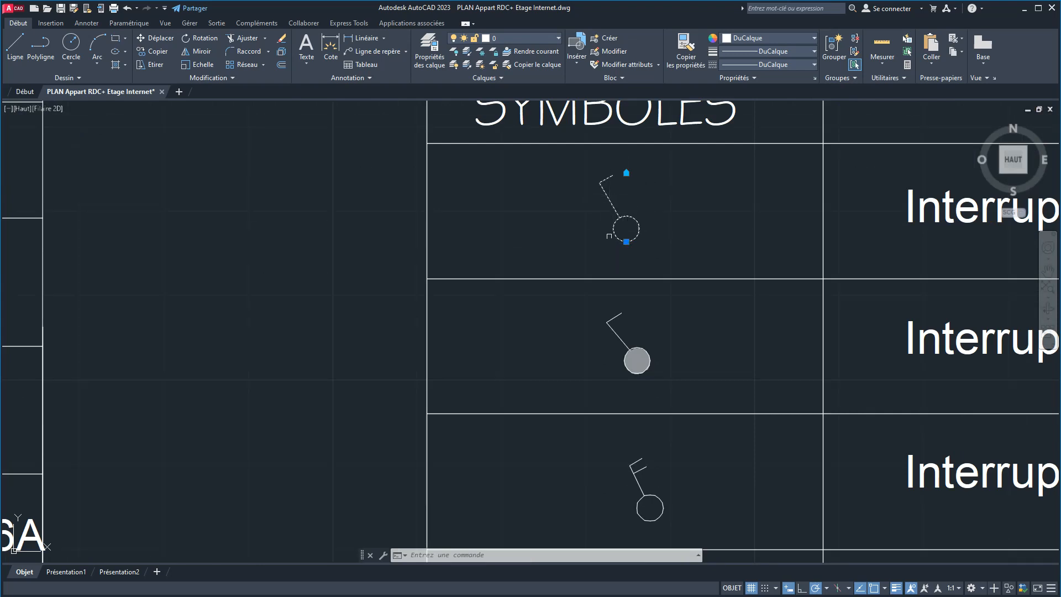
pyautogui.scroll(-4, 640, 424)
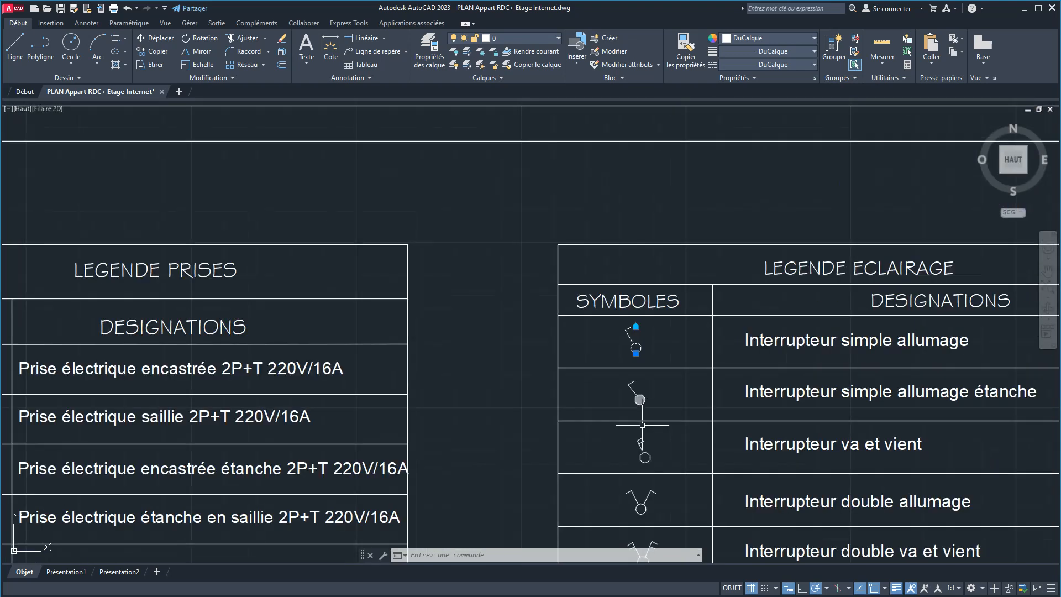
pyautogui.click(638, 393)
pyautogui.click(639, 438)
pyautogui.moveTo(687, 429); pyautogui.dragTo(641, 297, button='middle')
pyautogui.click(595, 369)
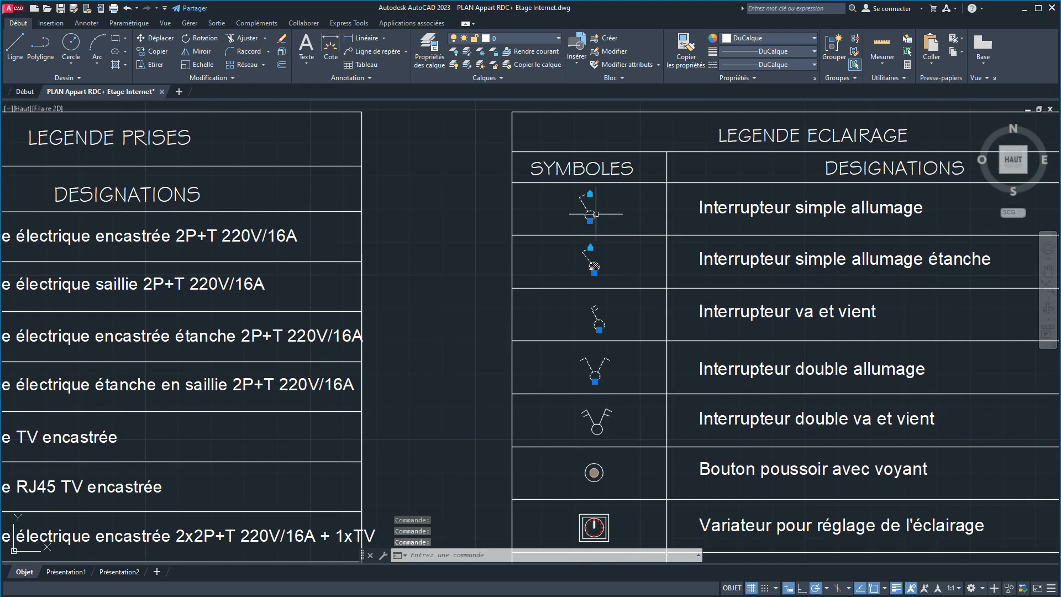
pyautogui.scroll(2, 594, 216)
pyautogui.press('Escape')
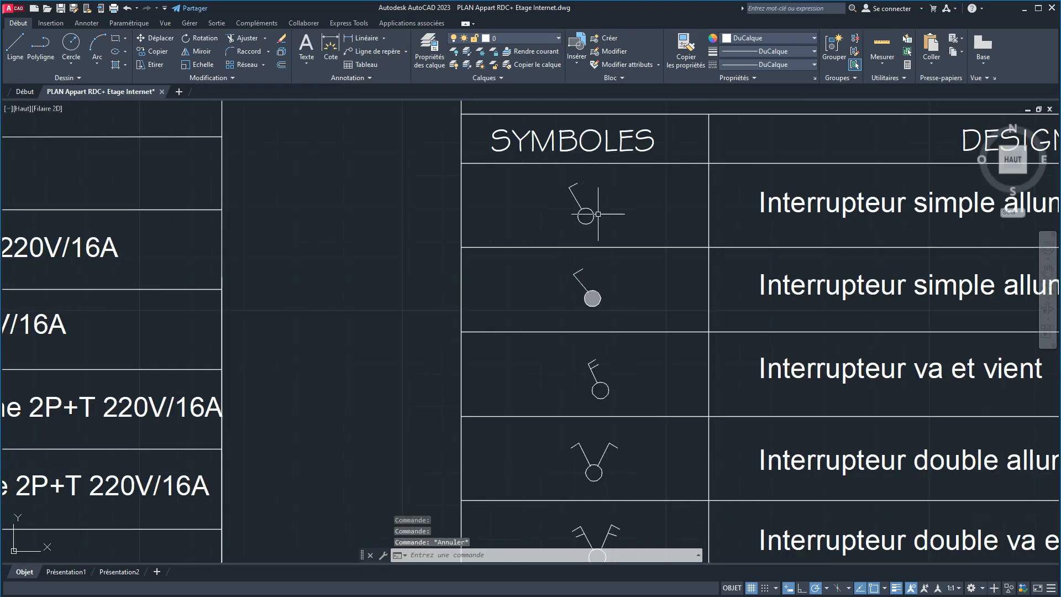
# - Copy the Interrupteur simple allumage symbol to the left of the original within its legend cell
pyautogui.click(589, 208)
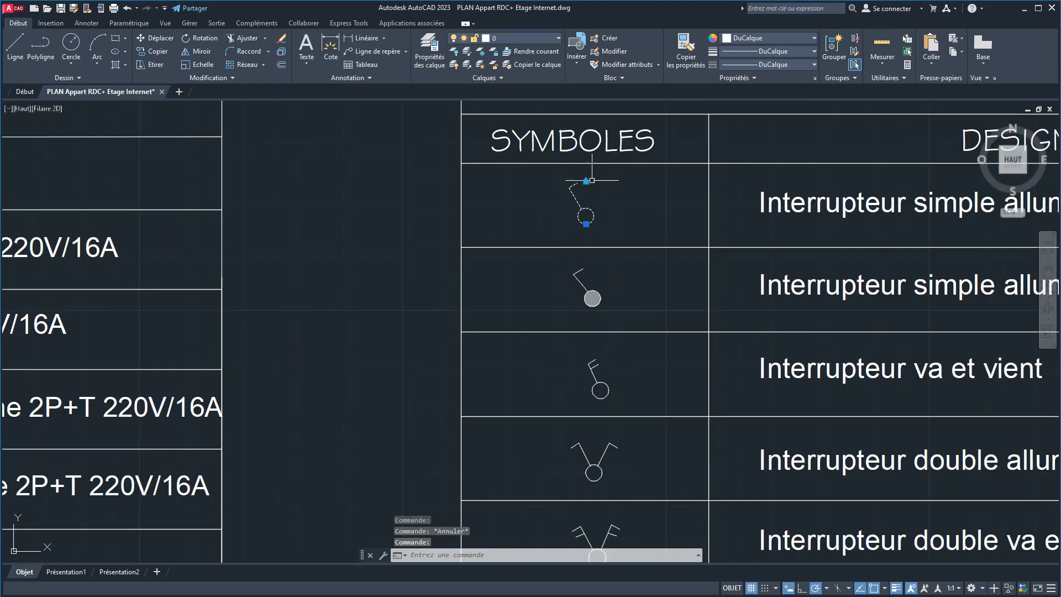
pyautogui.scroll(2, 598, 185)
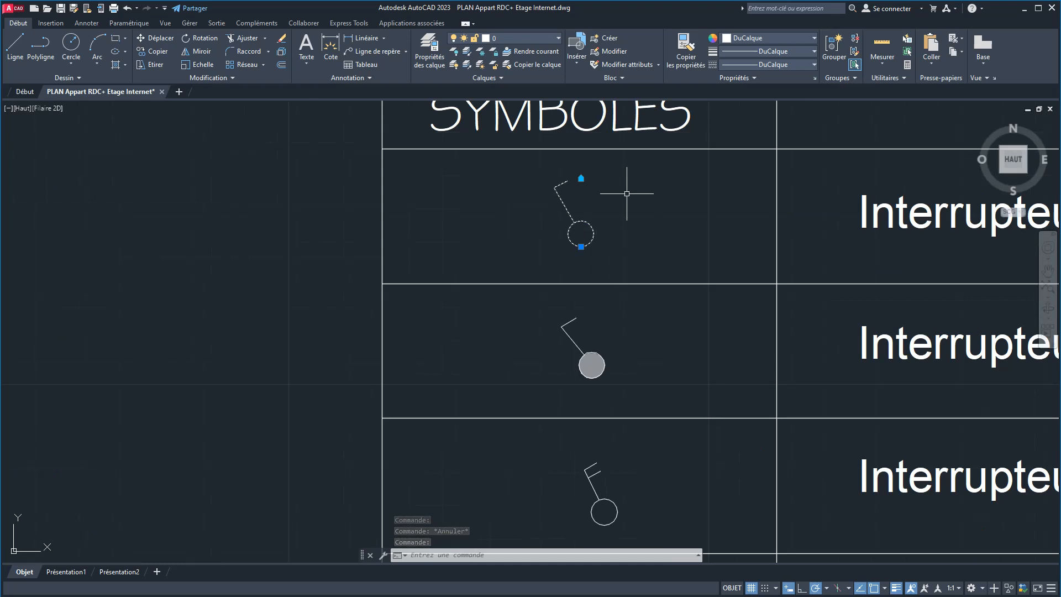
pyautogui.write('c')
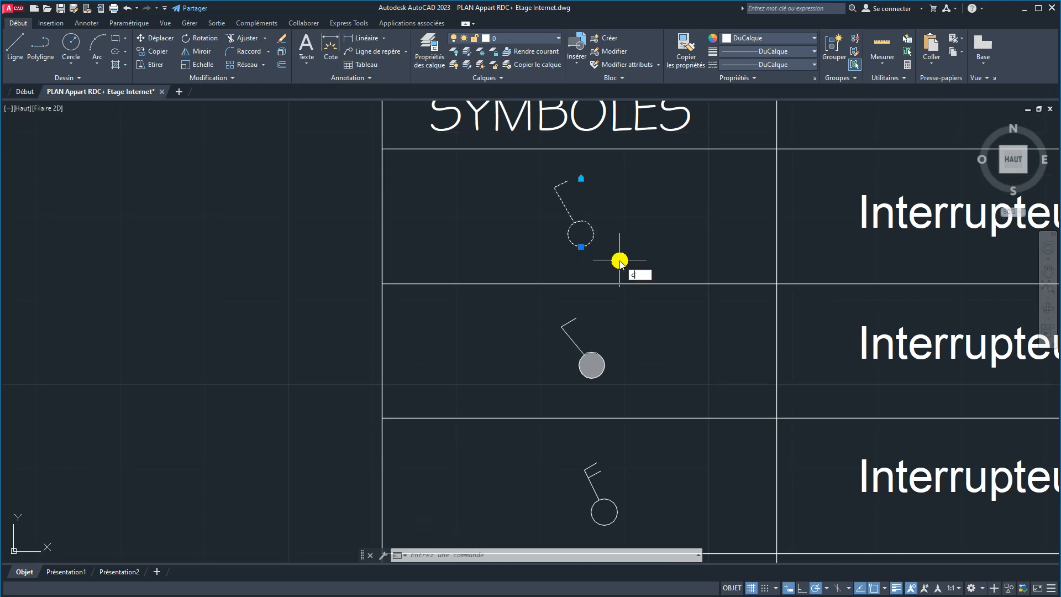
pyautogui.write('p')
pyautogui.press('Return')
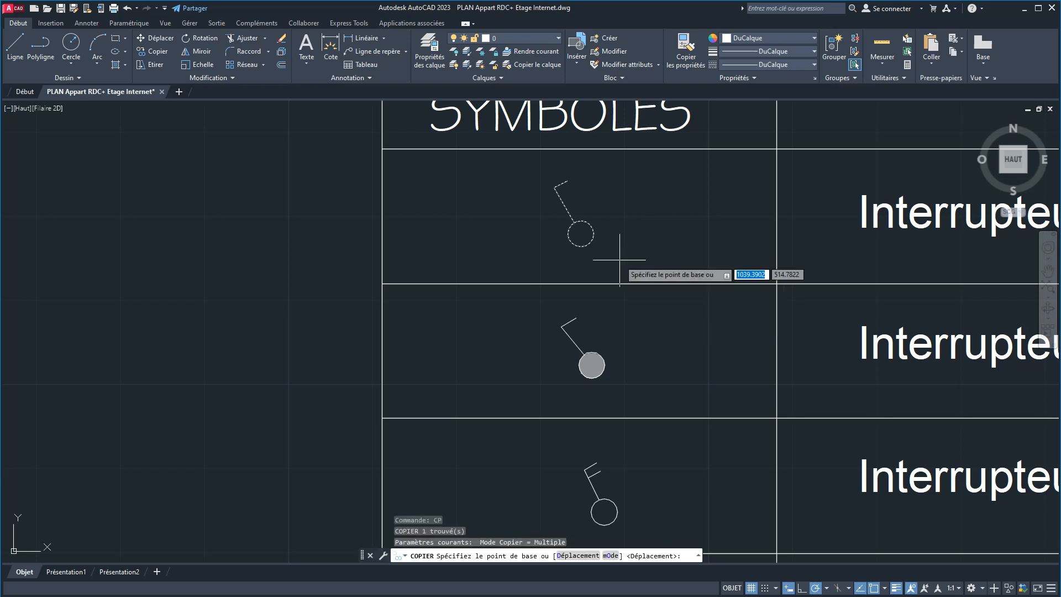
pyautogui.click(576, 220)
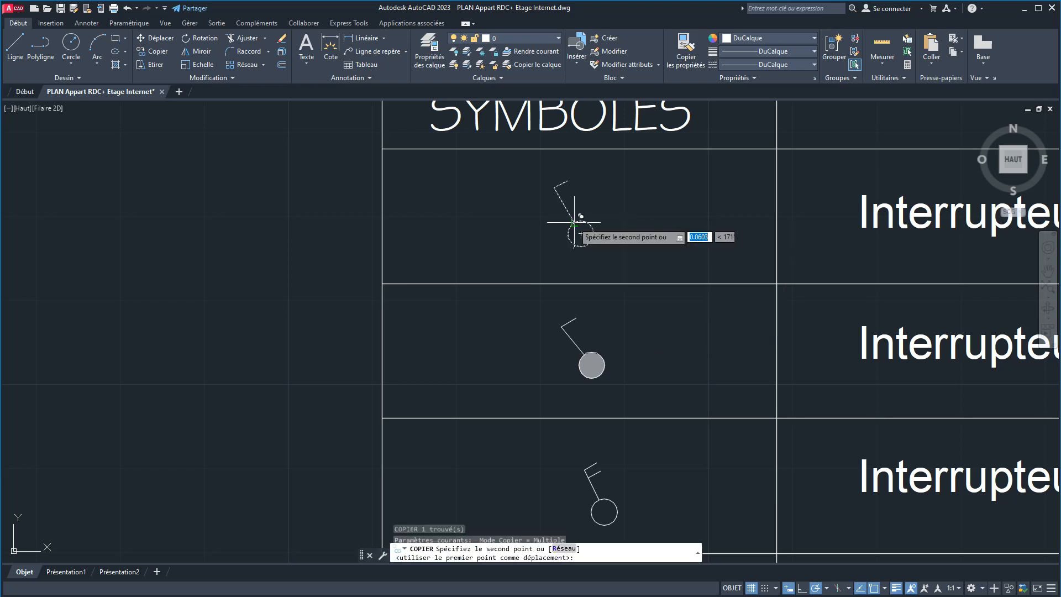
pyautogui.click(457, 227)
pyautogui.click(483, 221)
pyautogui.rightClick(483, 220)
pyautogui.click(508, 226)
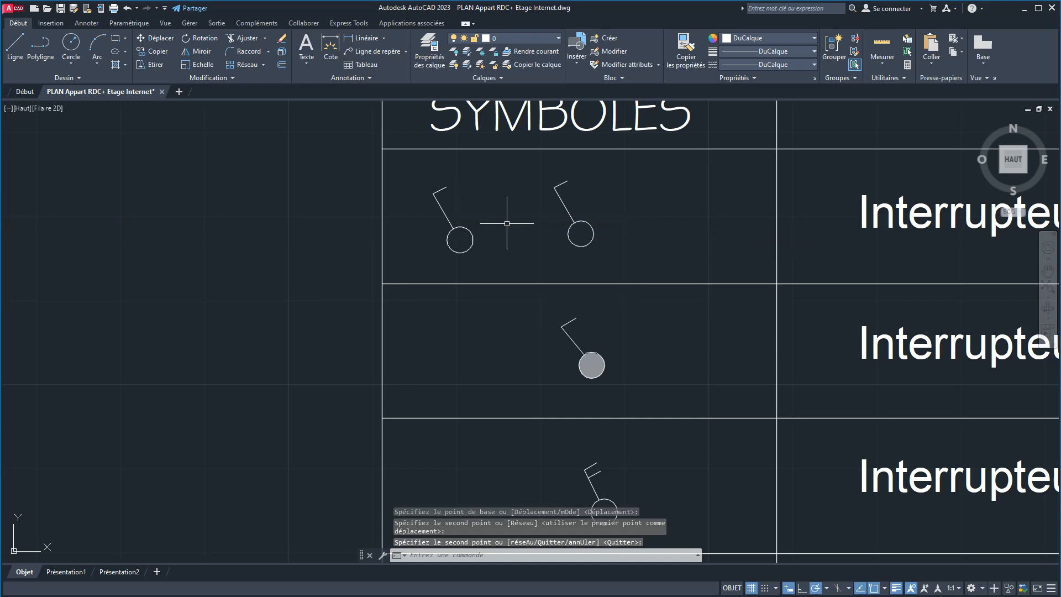
# - Align the copied switch block to the left border line of the lighting legend using its alignment grip
pyautogui.click(437, 195)
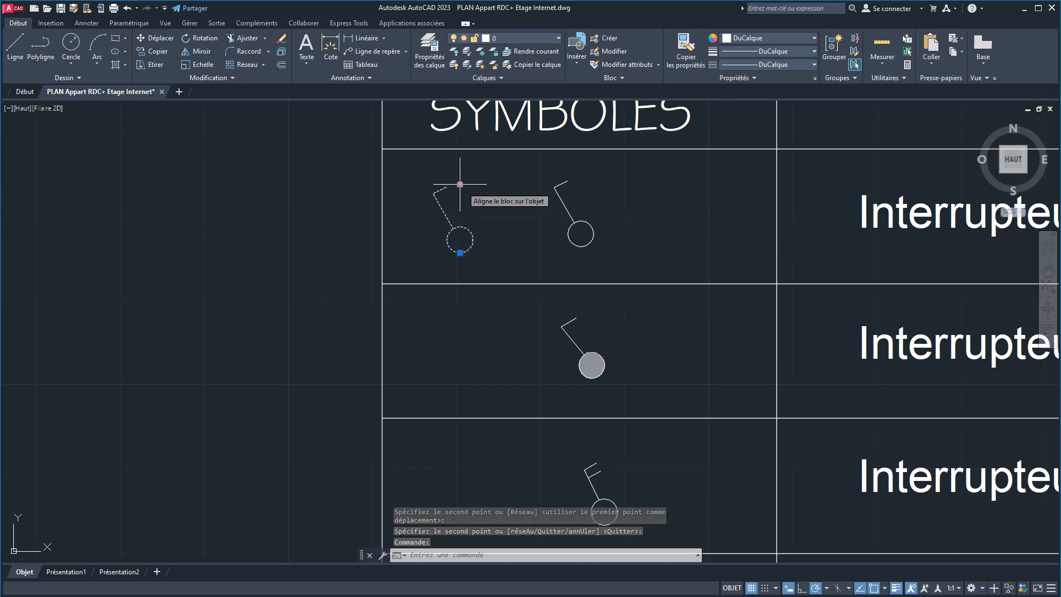
pyautogui.click(460, 184)
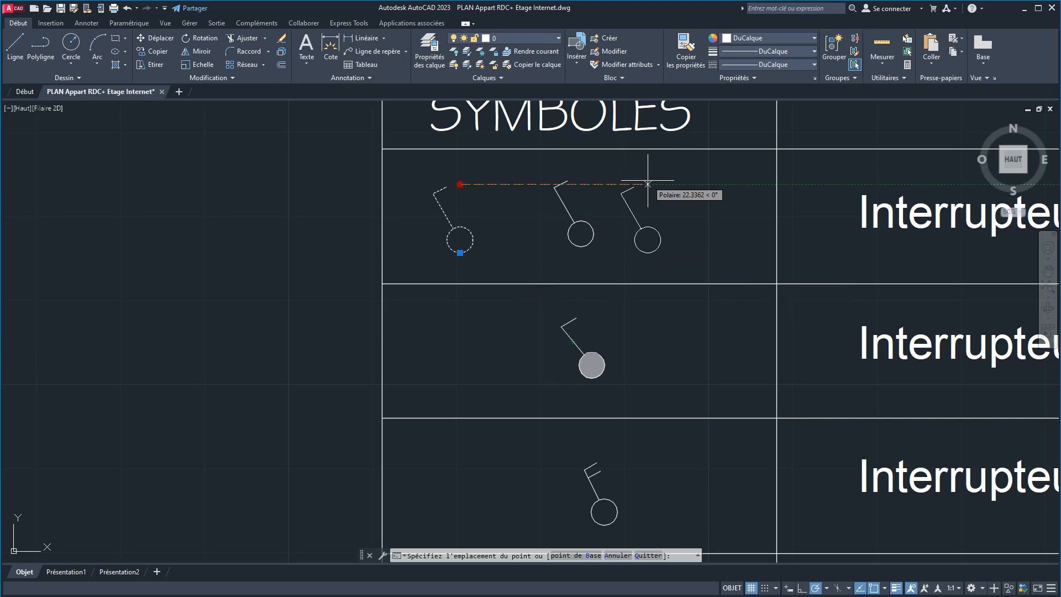
pyautogui.press('Escape')
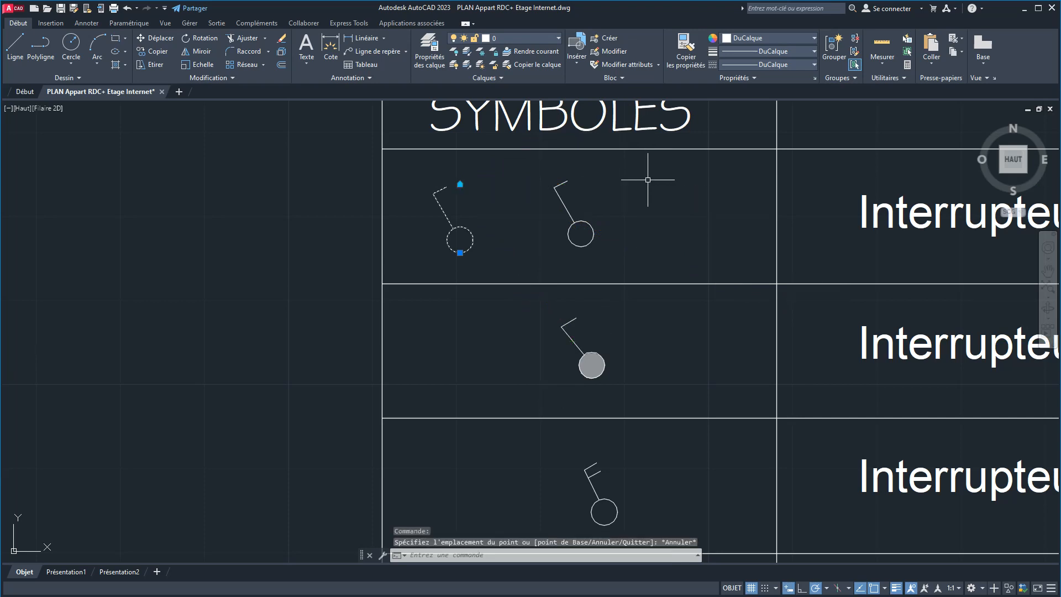
pyautogui.click(460, 184)
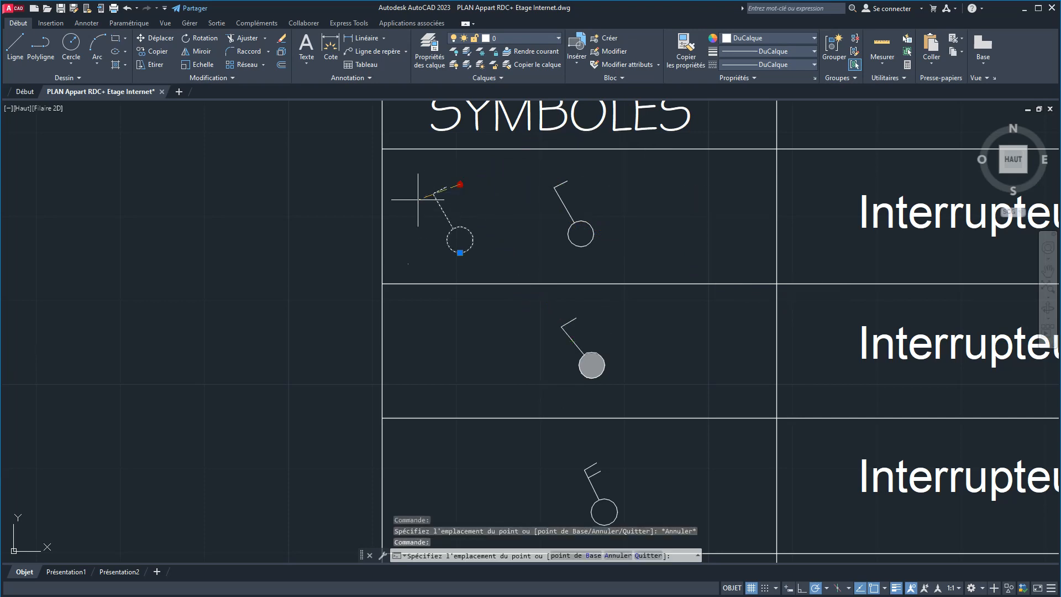
pyautogui.click(382, 219)
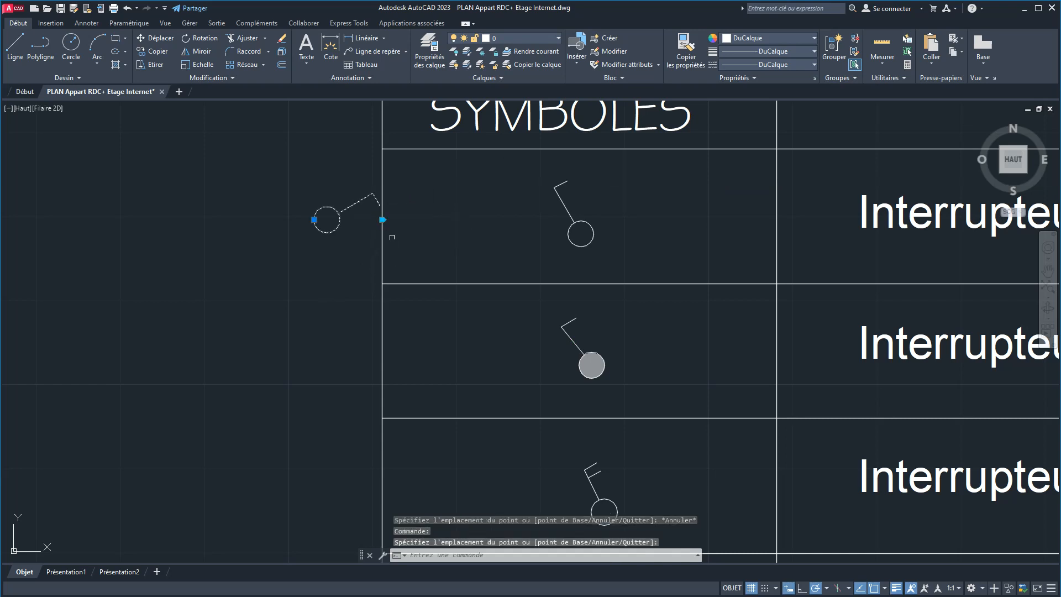
pyautogui.scroll(2, 399, 219)
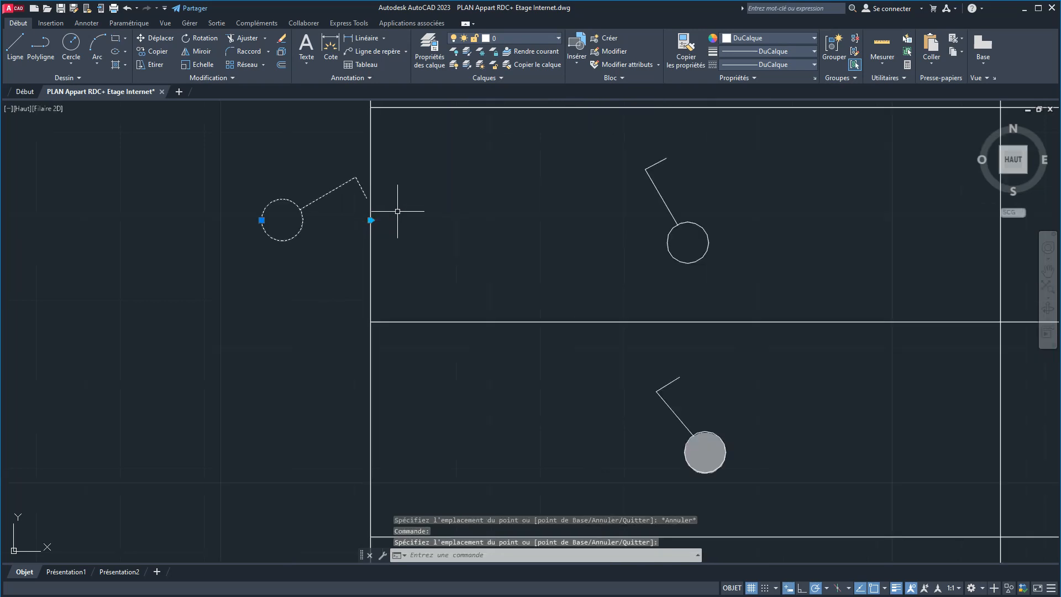
pyautogui.moveTo(399, 214); pyautogui.dragTo(403, 318, button='middle')
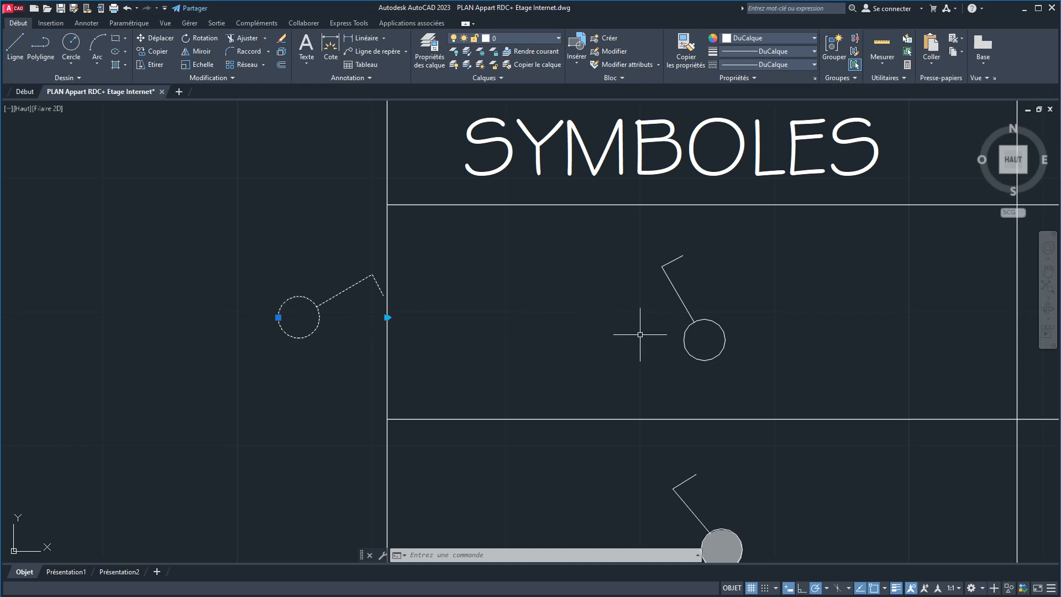
# - Delete the copied switch symbol attached to the left border of the lighting legend
pyautogui.click(1052, 293)
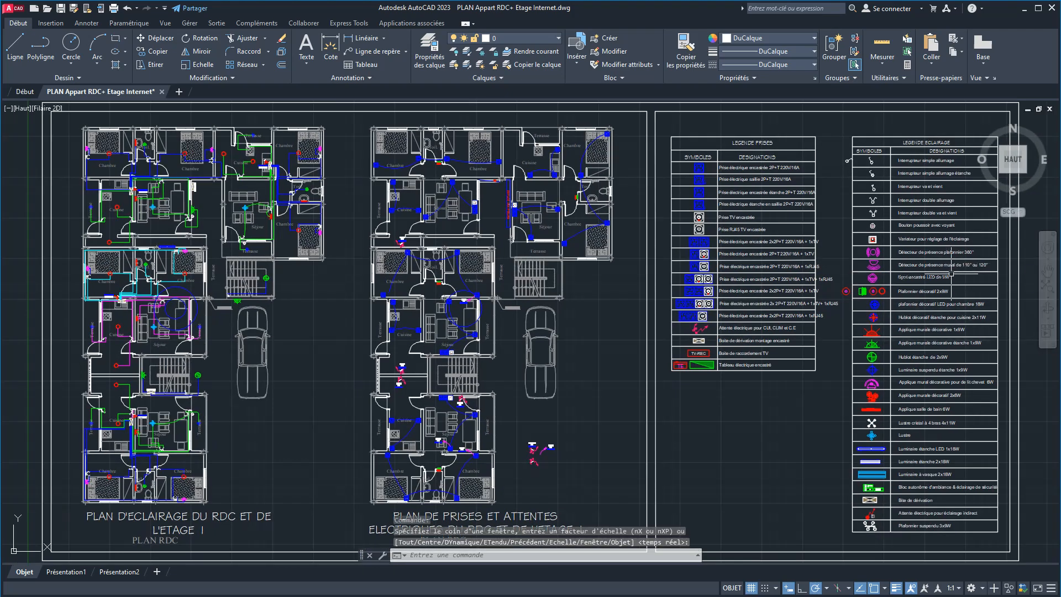
pyautogui.scroll(4, 893, 170)
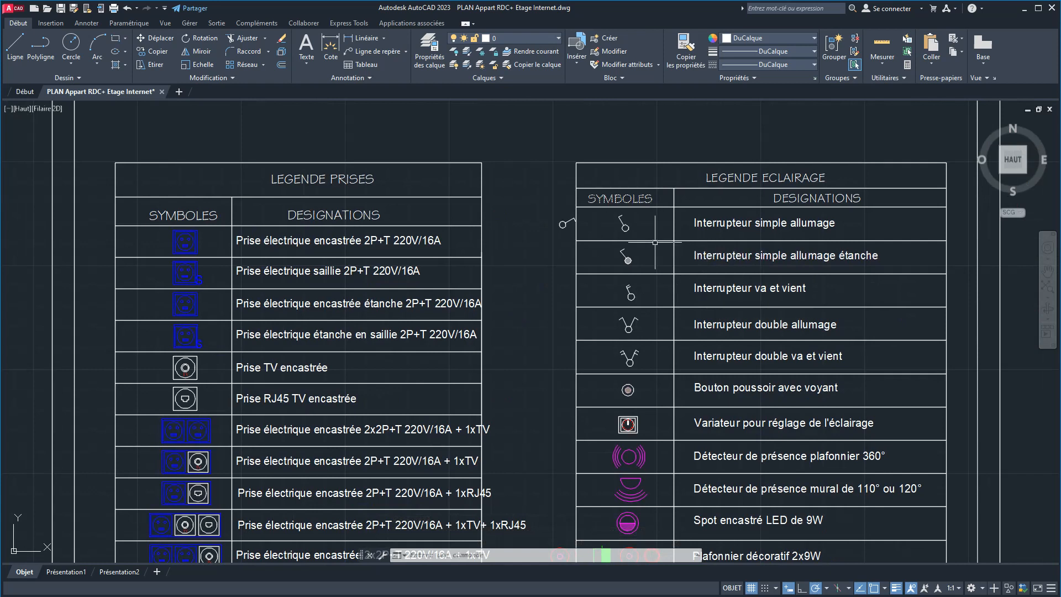
pyautogui.click(565, 223)
pyautogui.press('Delete')
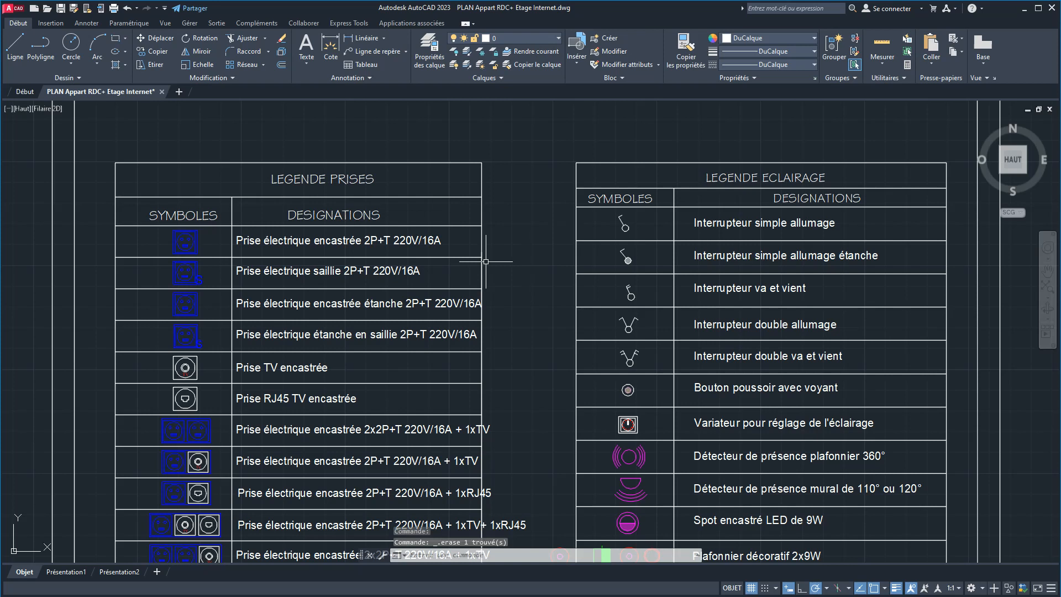
# - Display the tool palettes with the PALETTEOUTILS command and dock them along the right edge of the drawing window
pyautogui.hotkey('ctrl', '3')
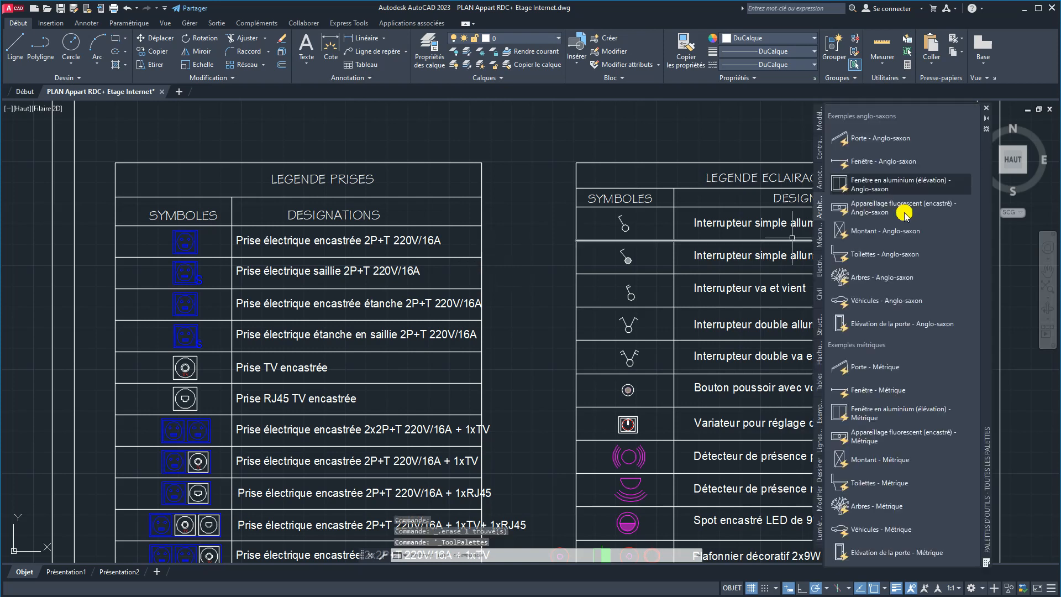
pyautogui.click(987, 108)
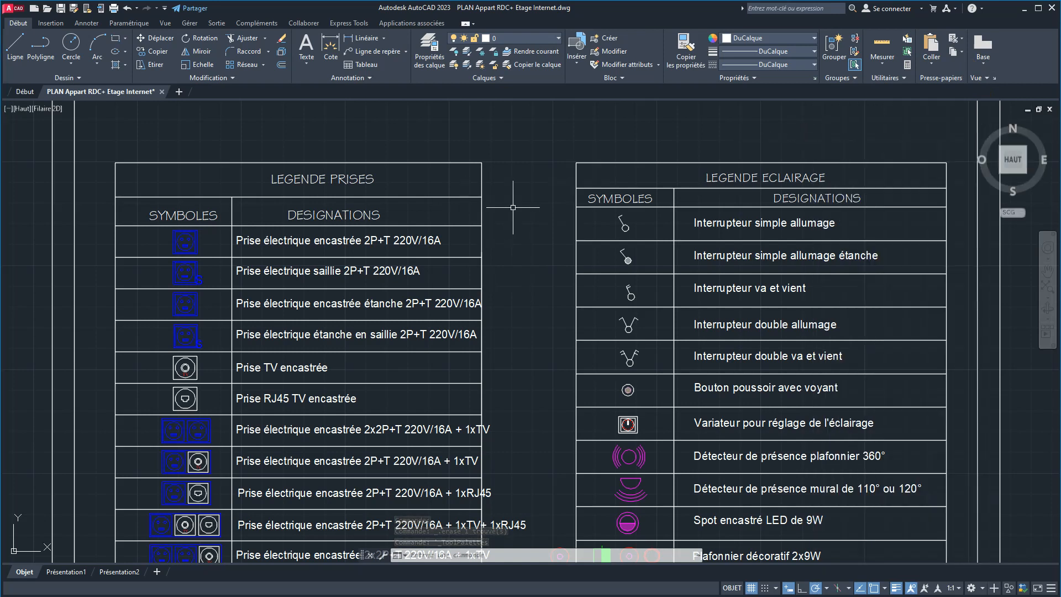
pyautogui.write('PALETTEOUTILS')
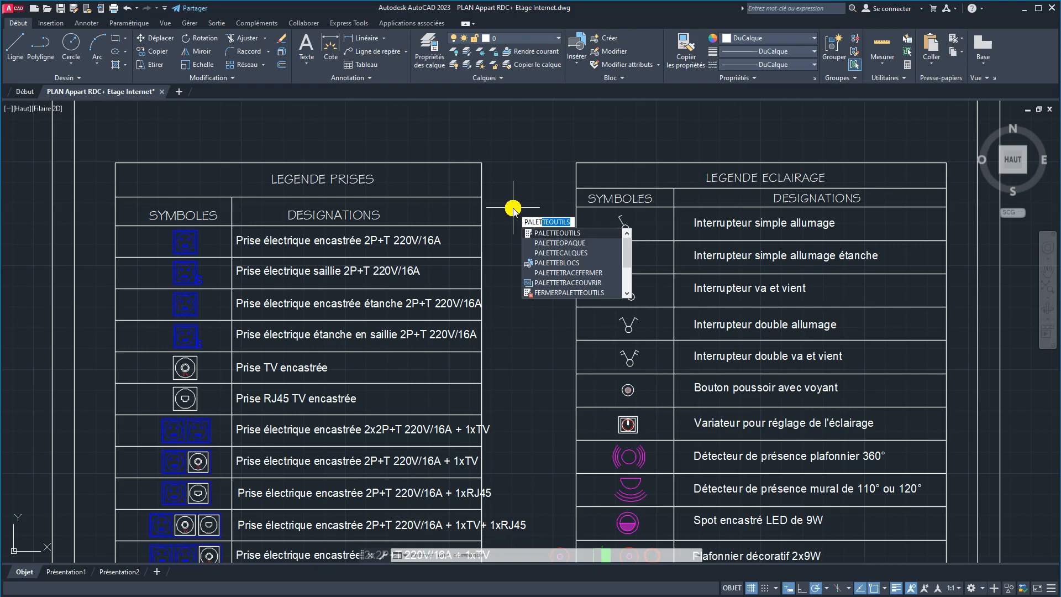
pyautogui.press('Return')
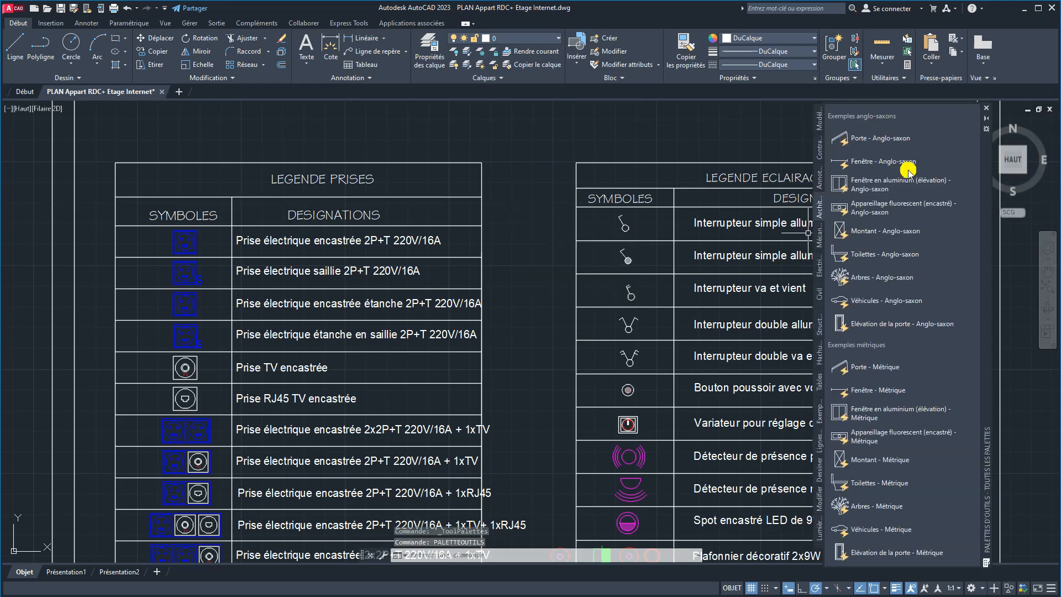
pyautogui.click(1048, 288)
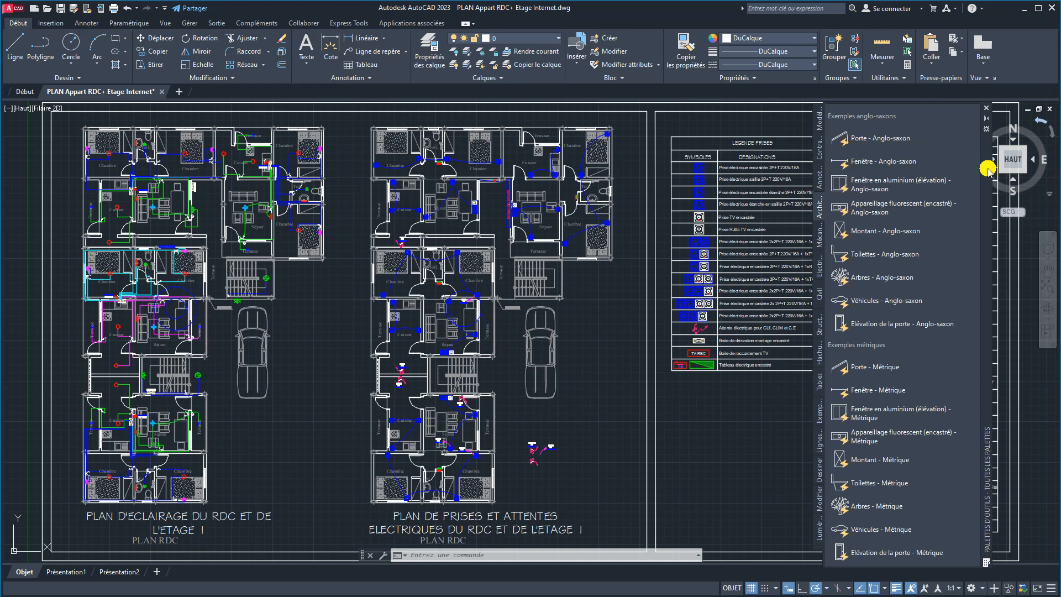
pyautogui.moveTo(987, 174)
pyautogui.mouseDown()
pyautogui.moveTo(813, 171)
pyautogui.moveTo(1059, 172)
pyautogui.mouseUp()
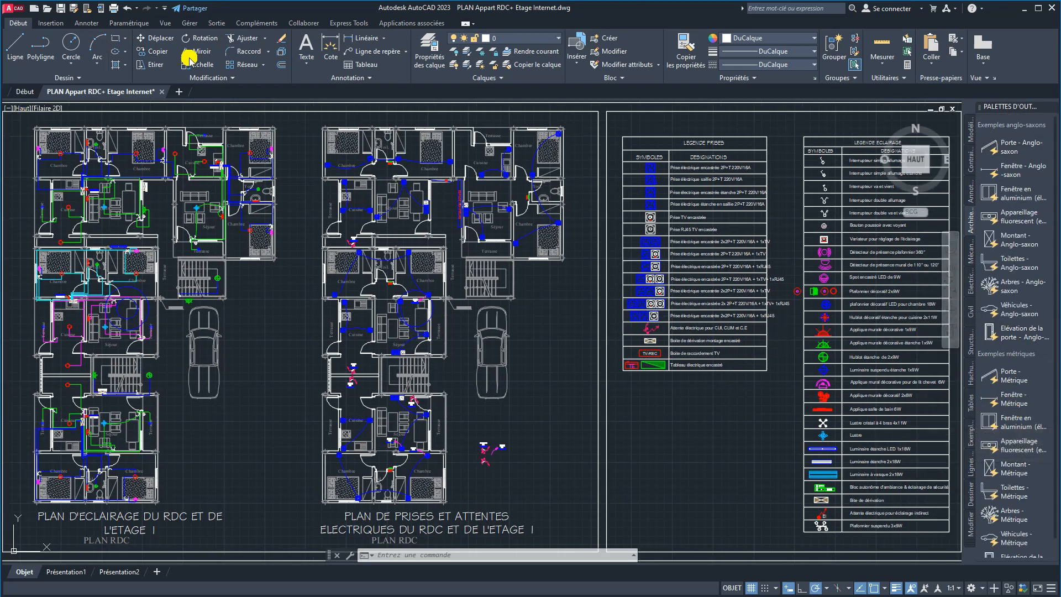
# - Create a new blank drawing and return to the PLAN Appart RDC+ Etage Internet drawing
pyautogui.click(177, 92)
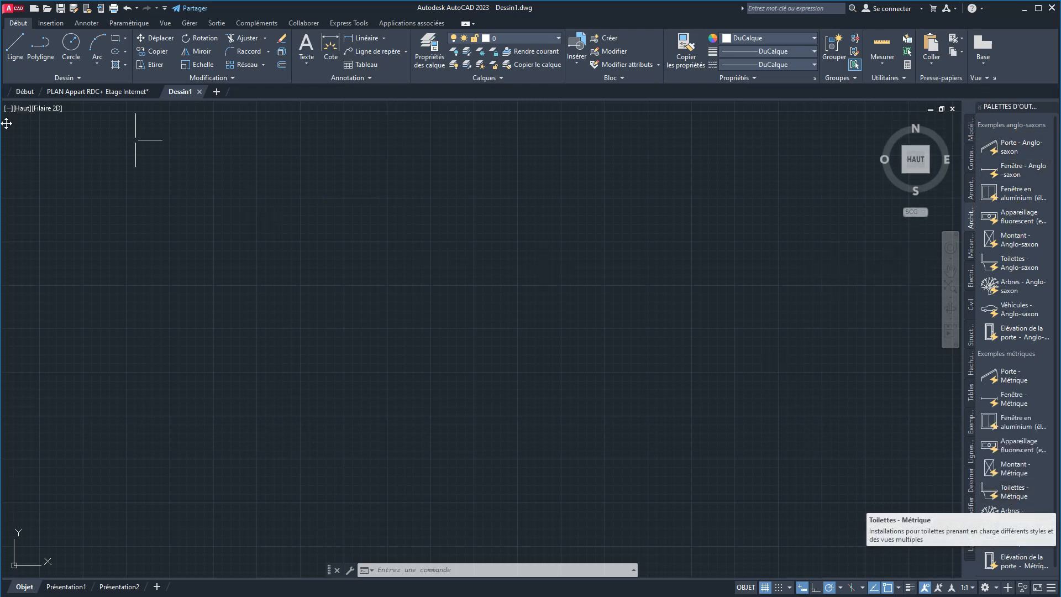
pyautogui.click(70, 92)
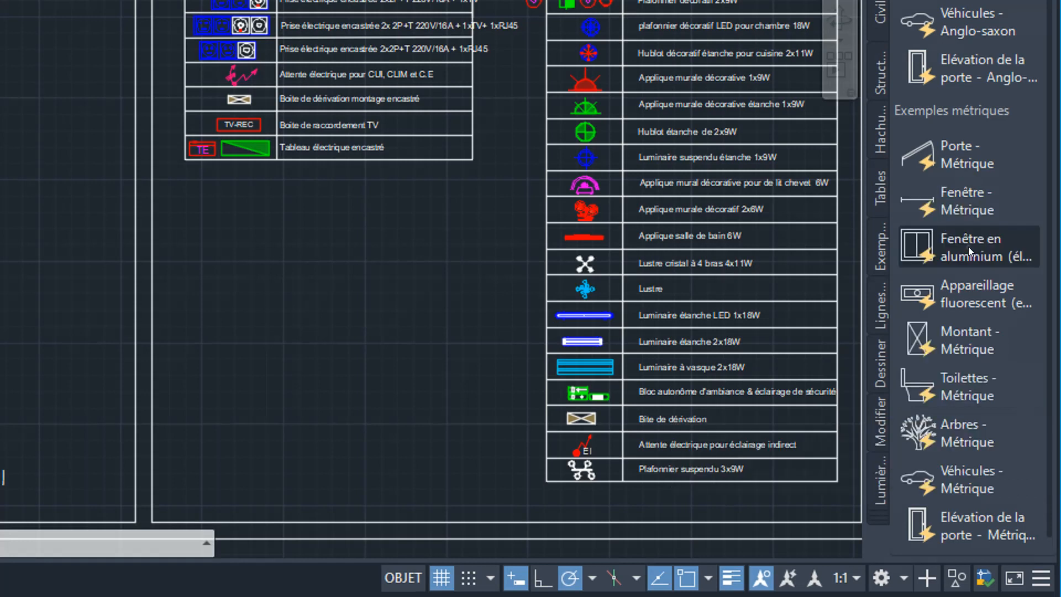
pyautogui.rightClick(968, 246)
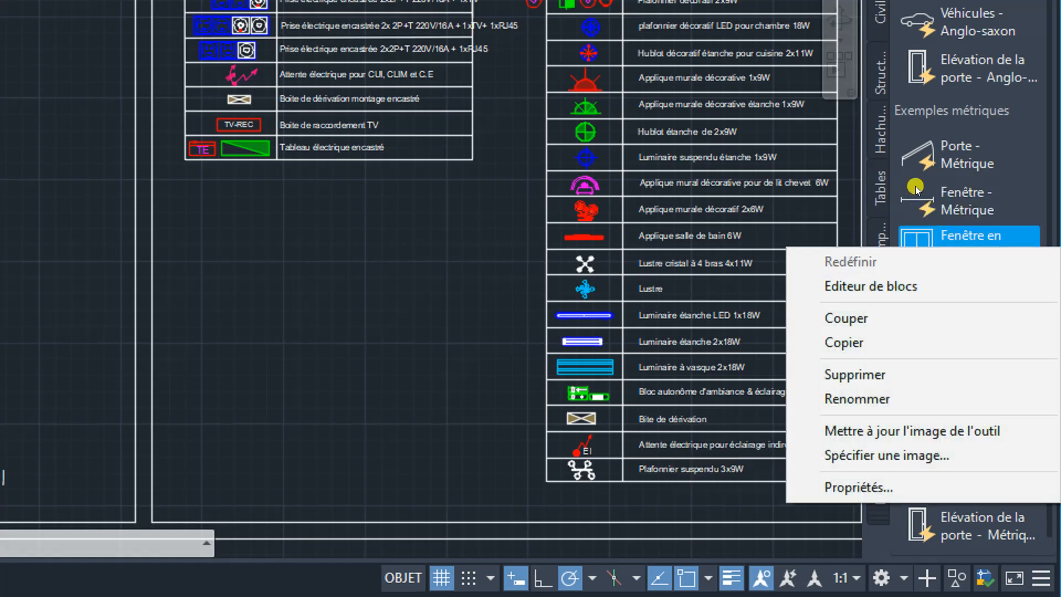
pyautogui.rightClick(430, 430)
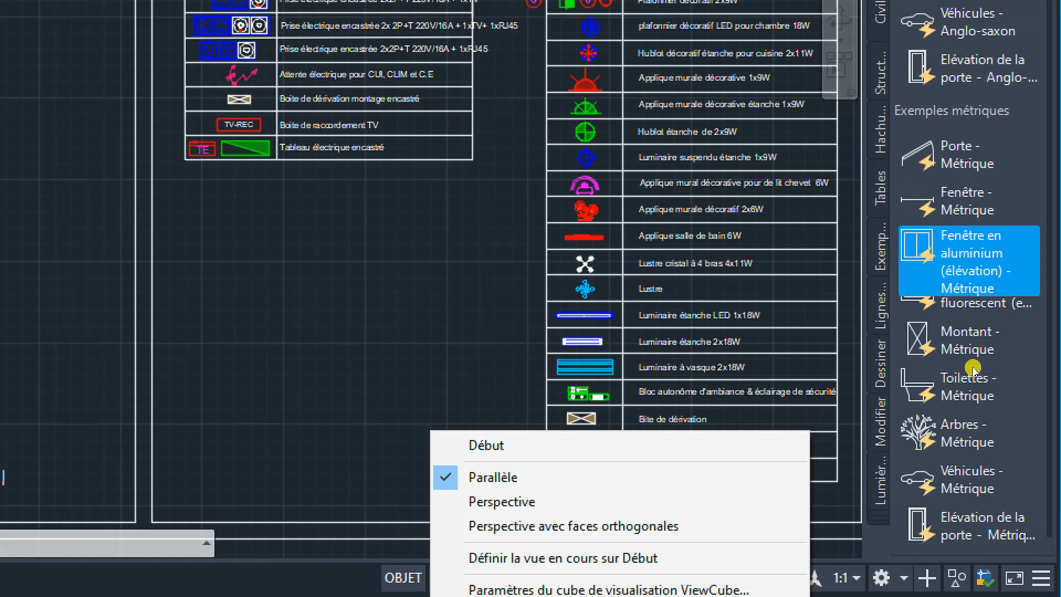
# - Create a new tool palette named Mes Blocs electriques Perso
pyautogui.click(972, 360)
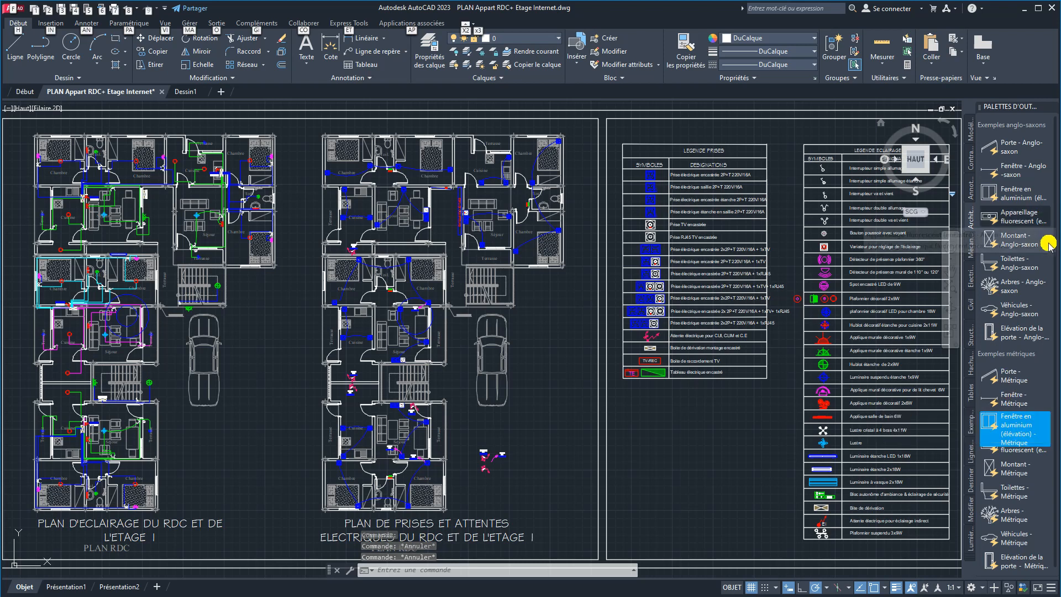
pyautogui.rightClick(1045, 239)
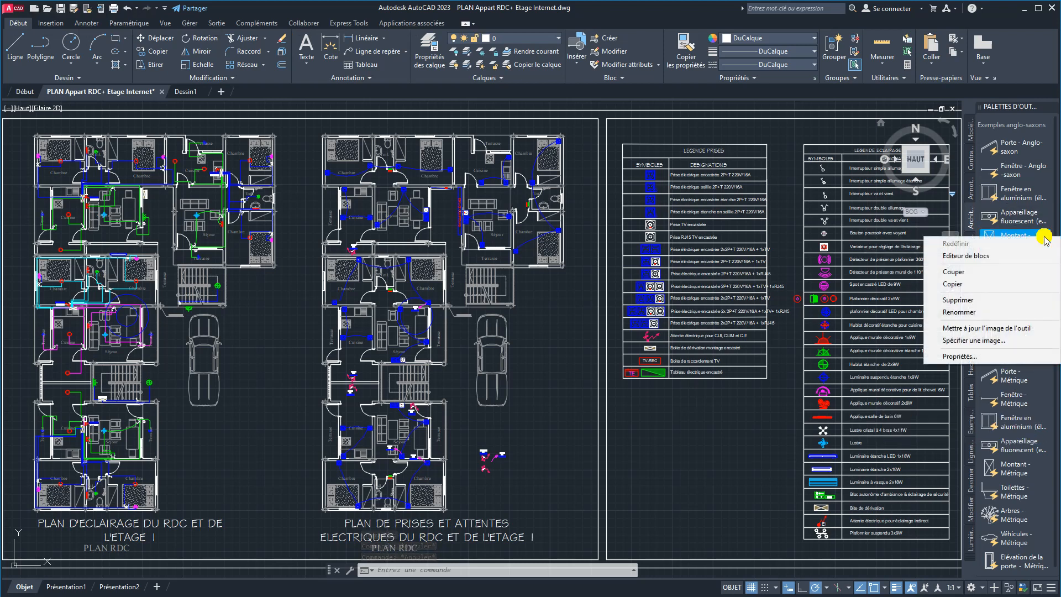
pyautogui.rightClick(1016, 108)
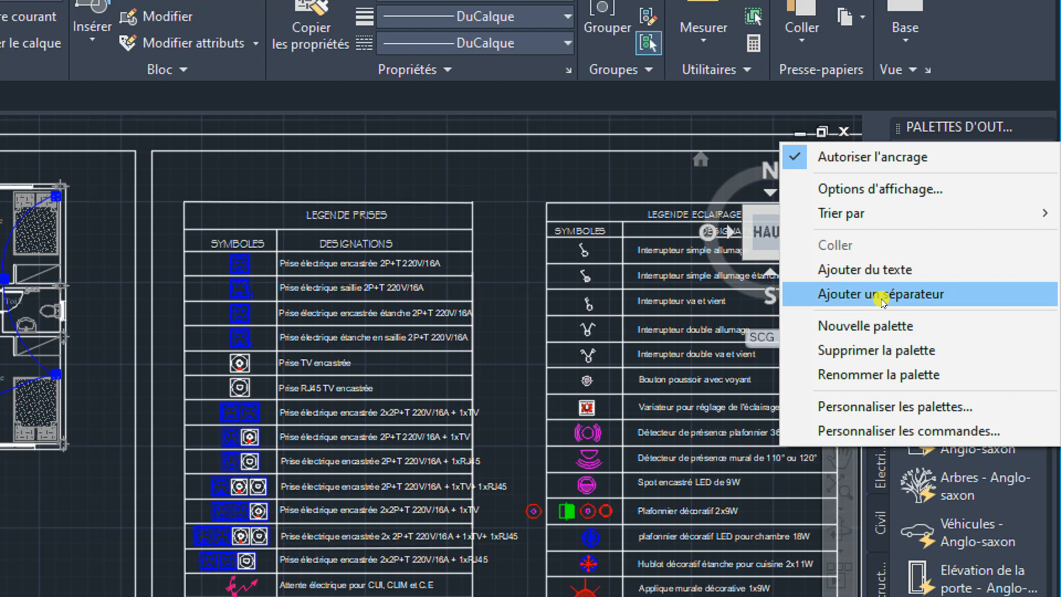
pyautogui.click(880, 331)
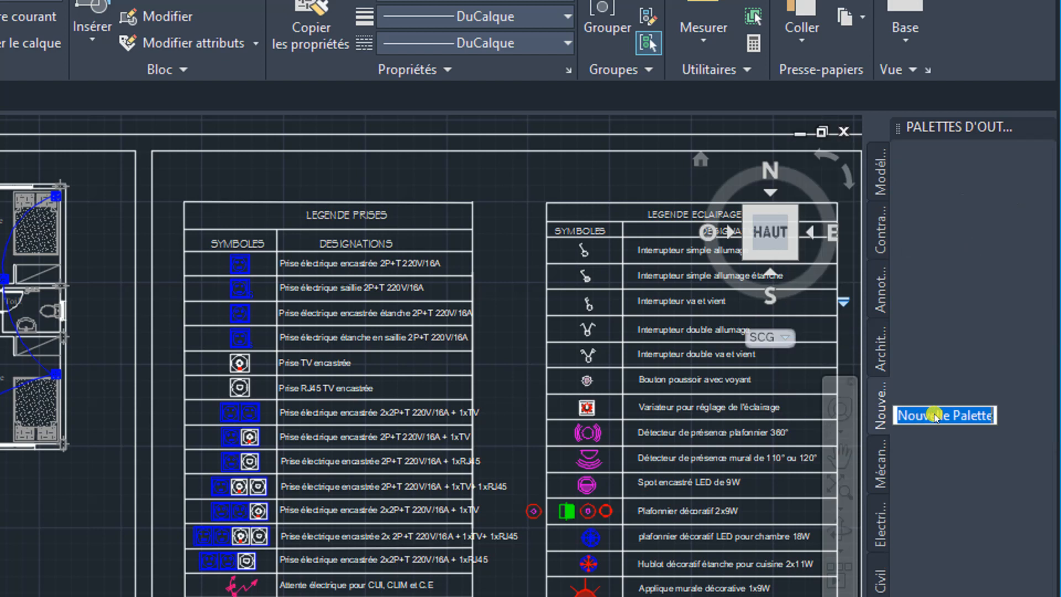
pyautogui.write('Mes')
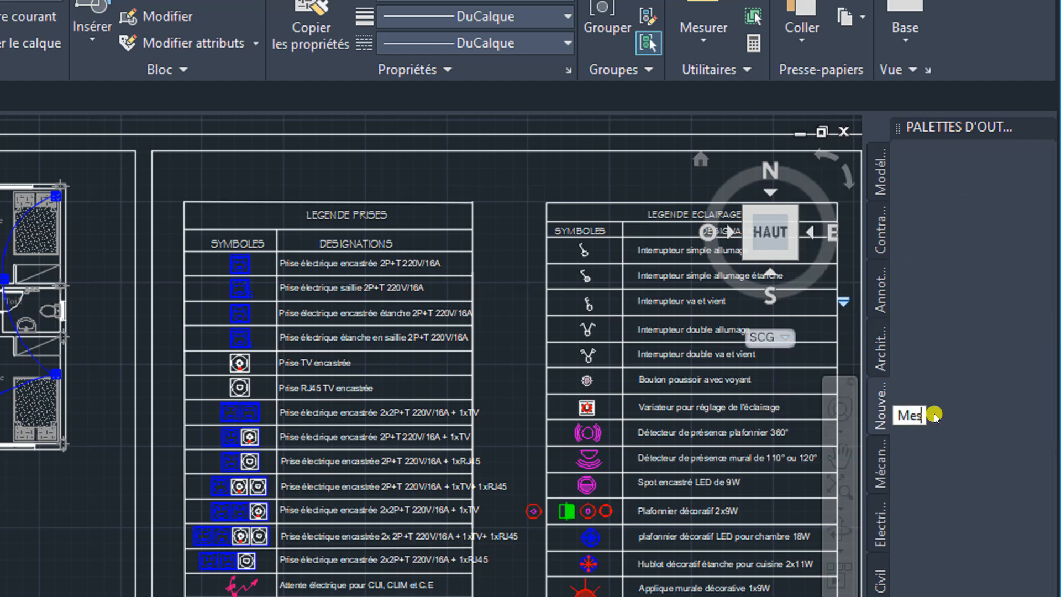
pyautogui.write(' Blocs electri')
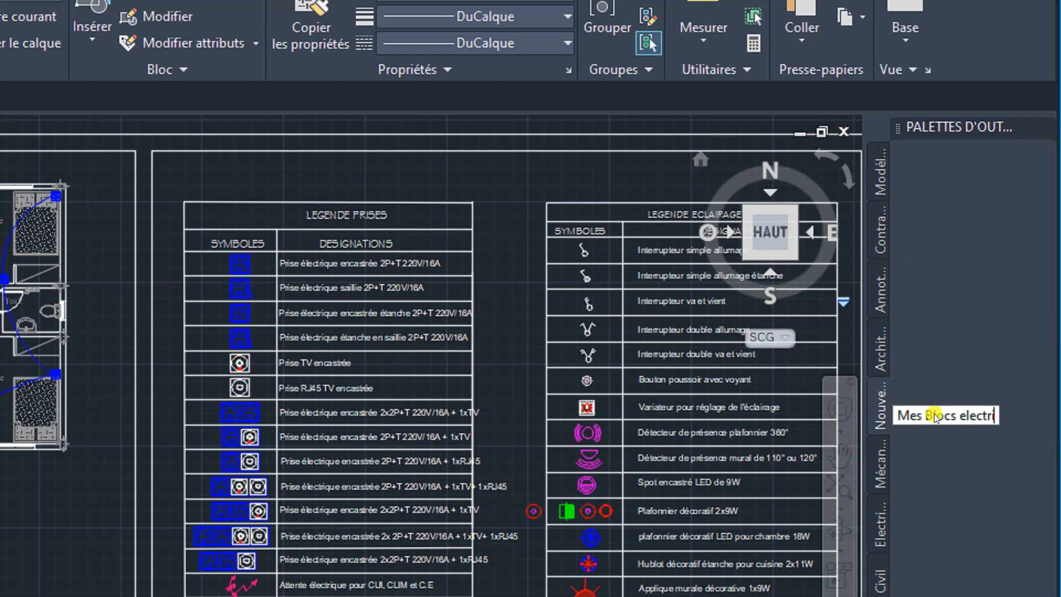
pyautogui.write('ques')
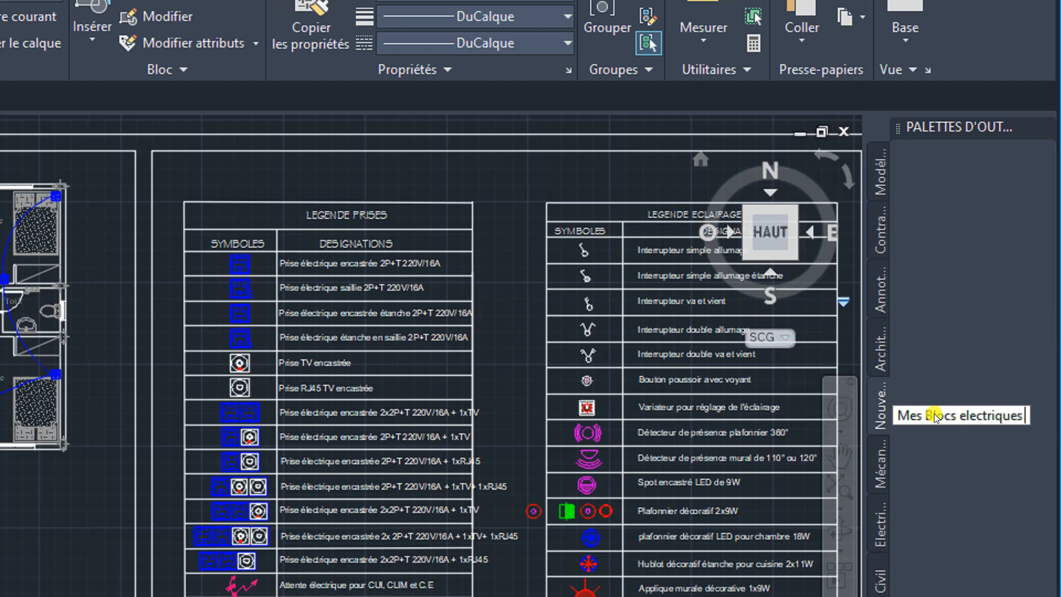
pyautogui.write(' Perso')
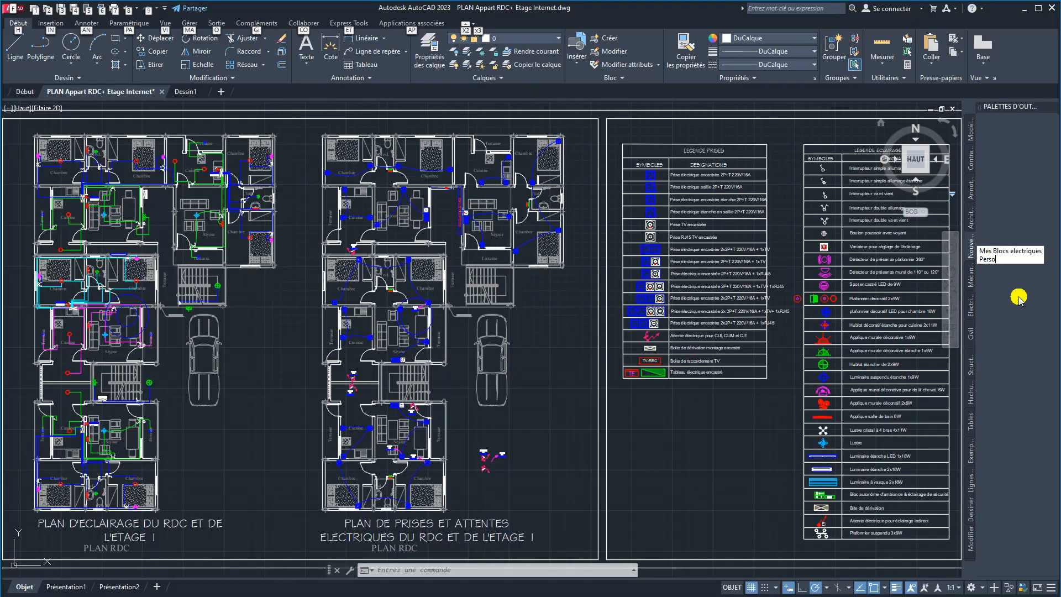
pyautogui.press('Return')
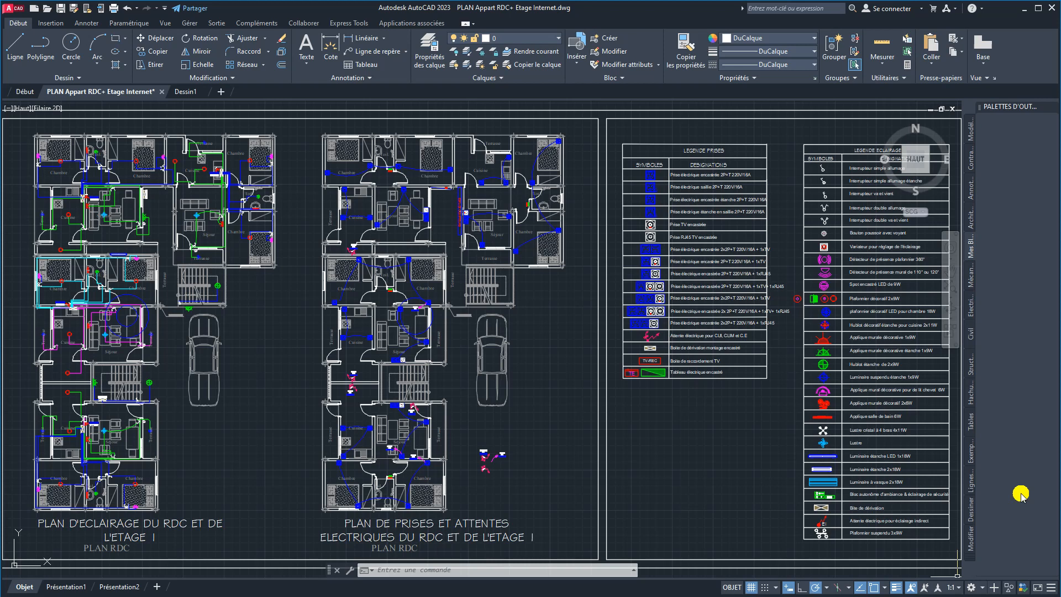
# - Look through the Architecture, Annotation, Contraintes and Modélisation palettes, then return to the Mes Blocs electriques Perso palette
pyautogui.click(972, 249)
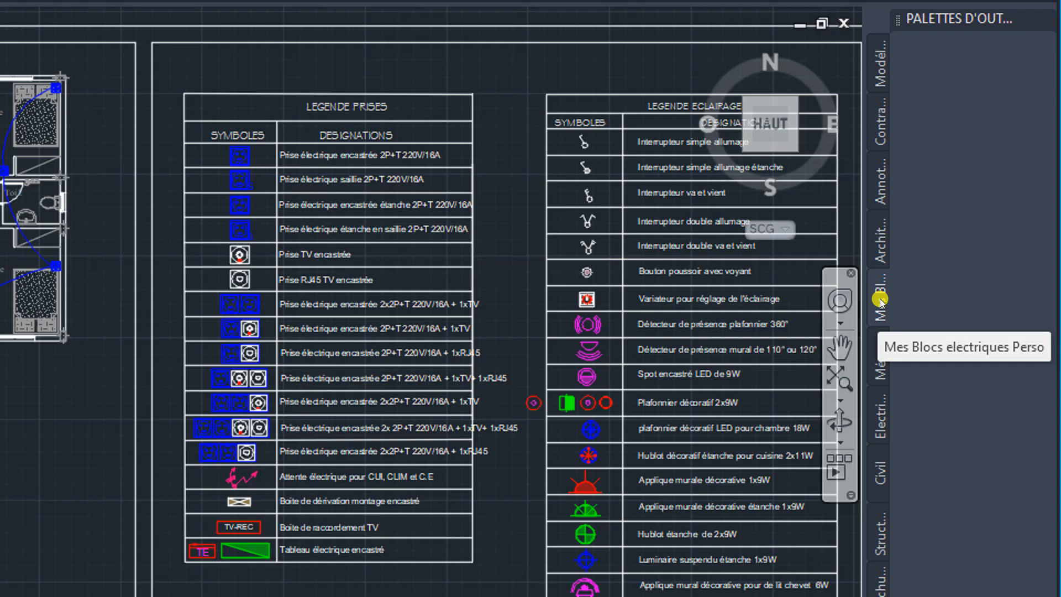
pyautogui.click(883, 251)
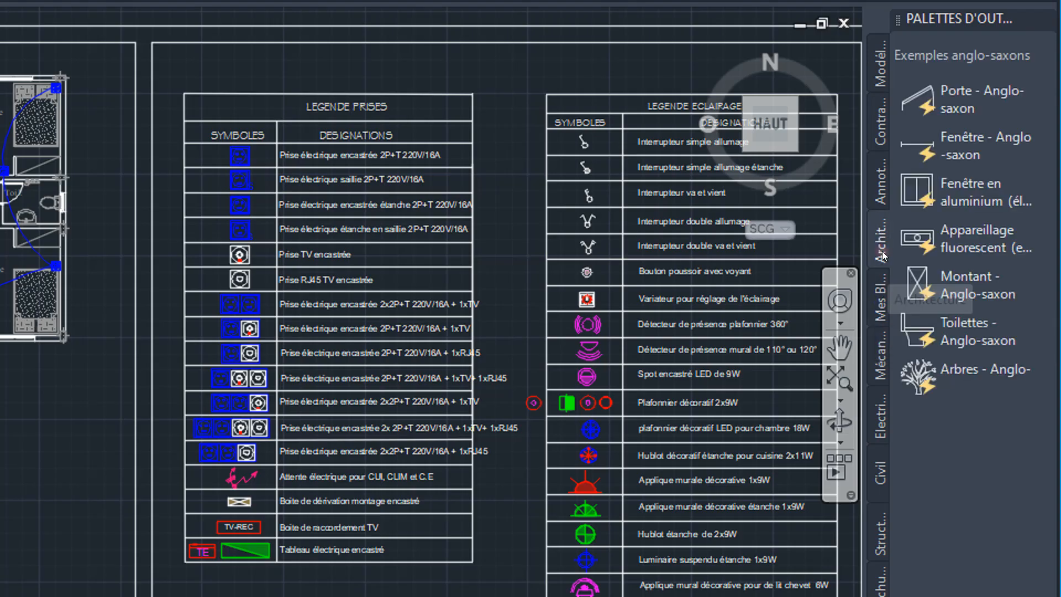
pyautogui.click(880, 180)
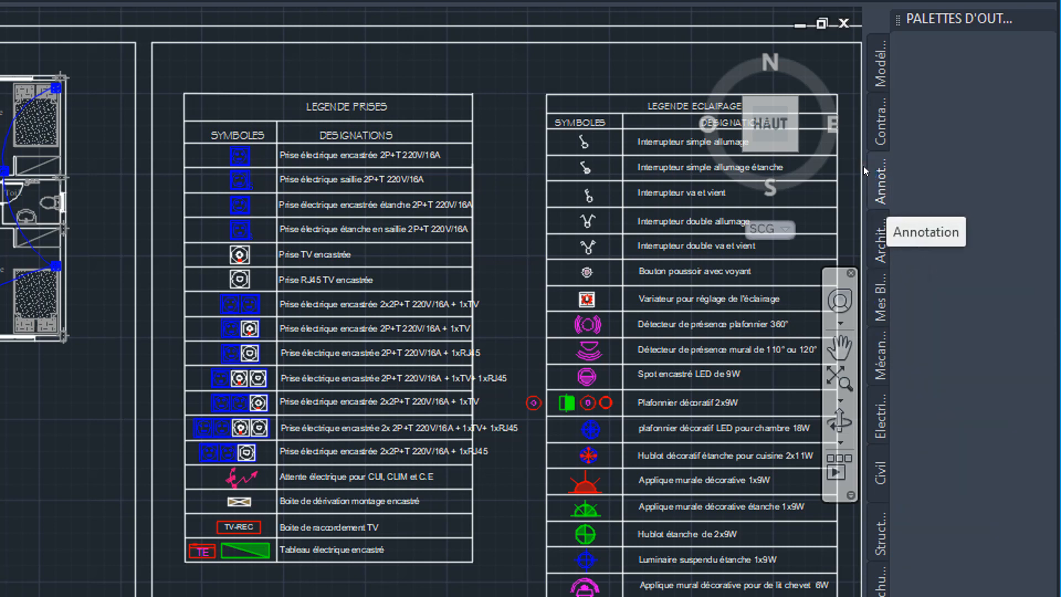
pyautogui.click(883, 117)
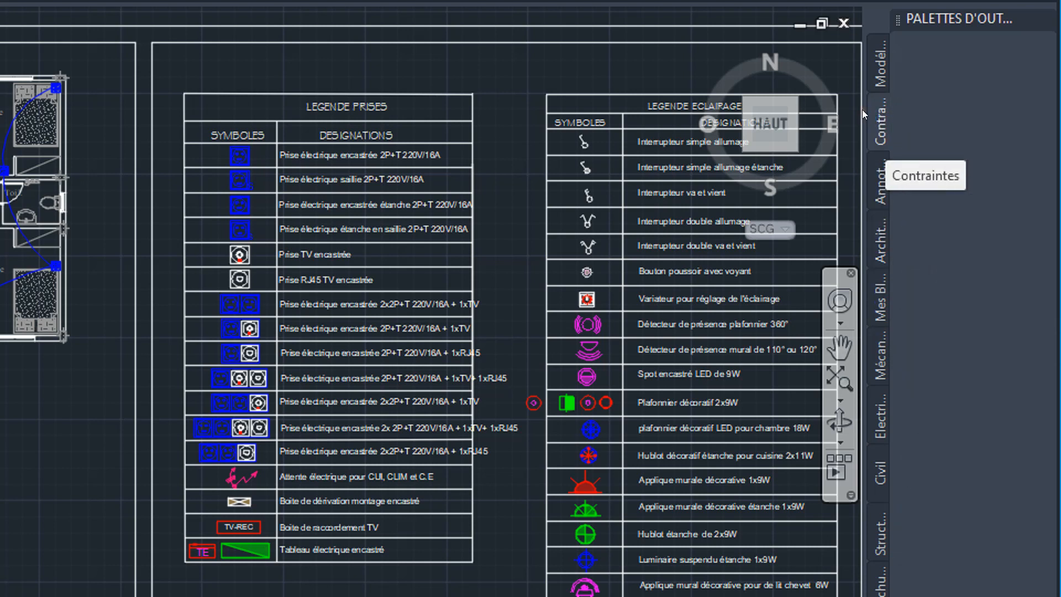
pyautogui.click(880, 63)
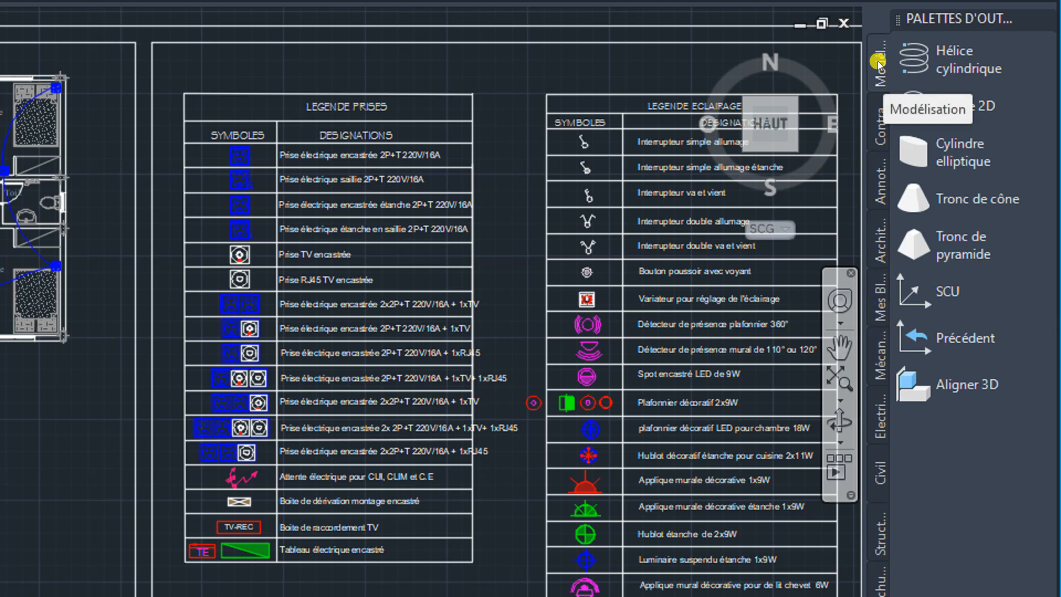
pyautogui.click(880, 182)
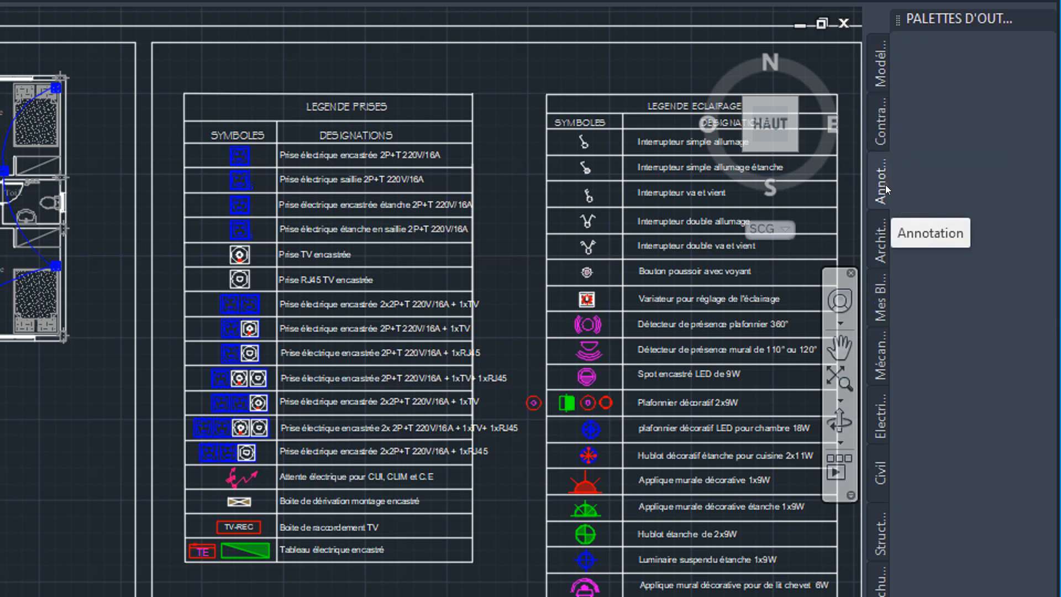
pyautogui.click(881, 253)
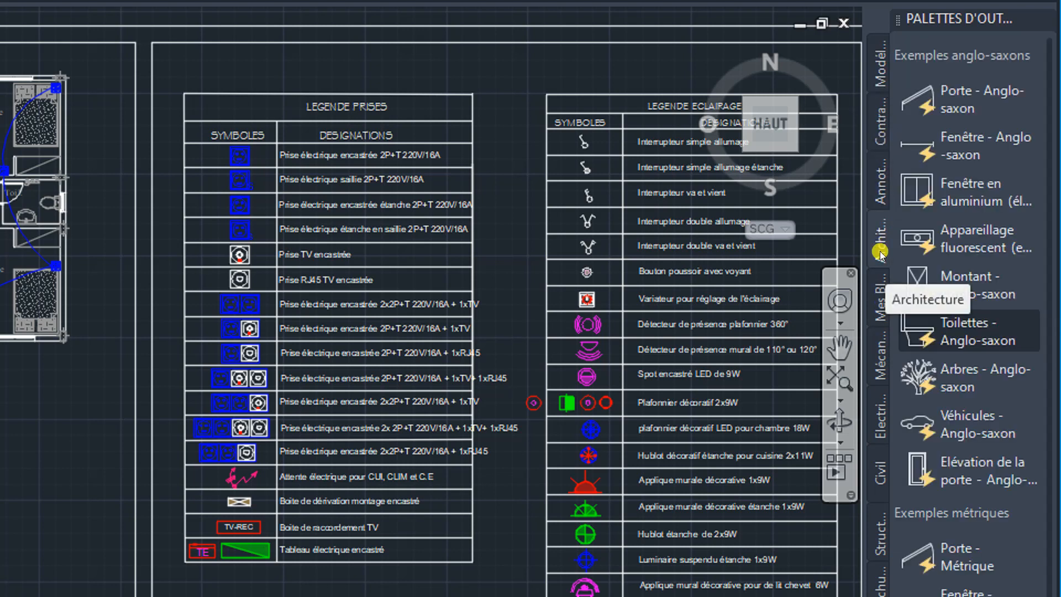
pyautogui.click(880, 288)
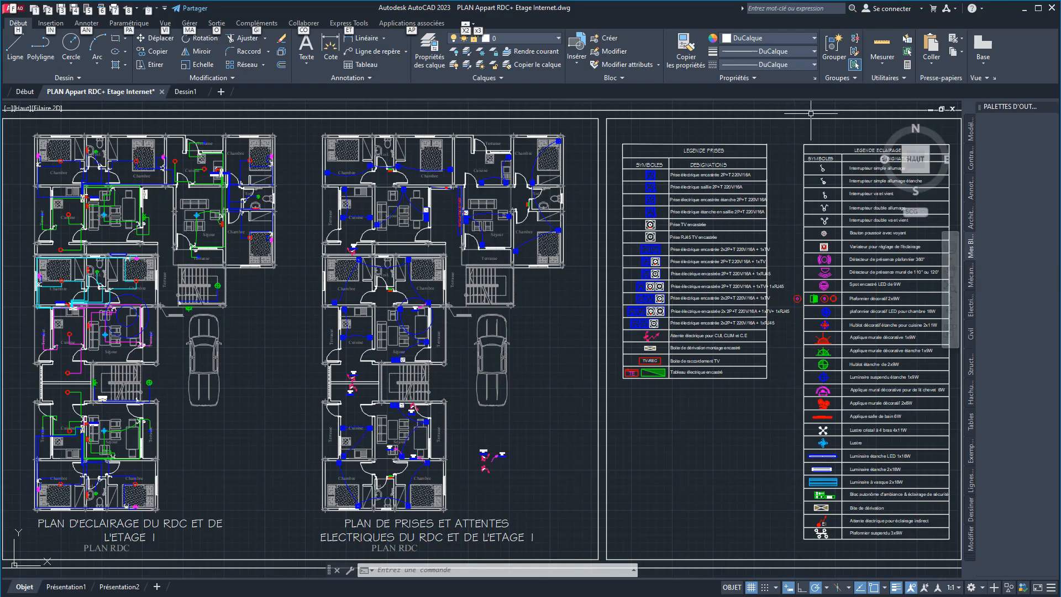
# - Save the PLAN Appart RDC+ Etage Internet drawing that contains the lighting legend symbols
pyautogui.scroll(8, 873, 172)
pyautogui.moveTo(874, 172)
pyautogui.mouseDown(button='middle')
pyautogui.moveTo(628, 304)
pyautogui.moveTo(465, 302)
pyautogui.moveTo(507, 297)
pyautogui.mouseUp(button='middle')
pyautogui.scroll(-2, 508, 298)
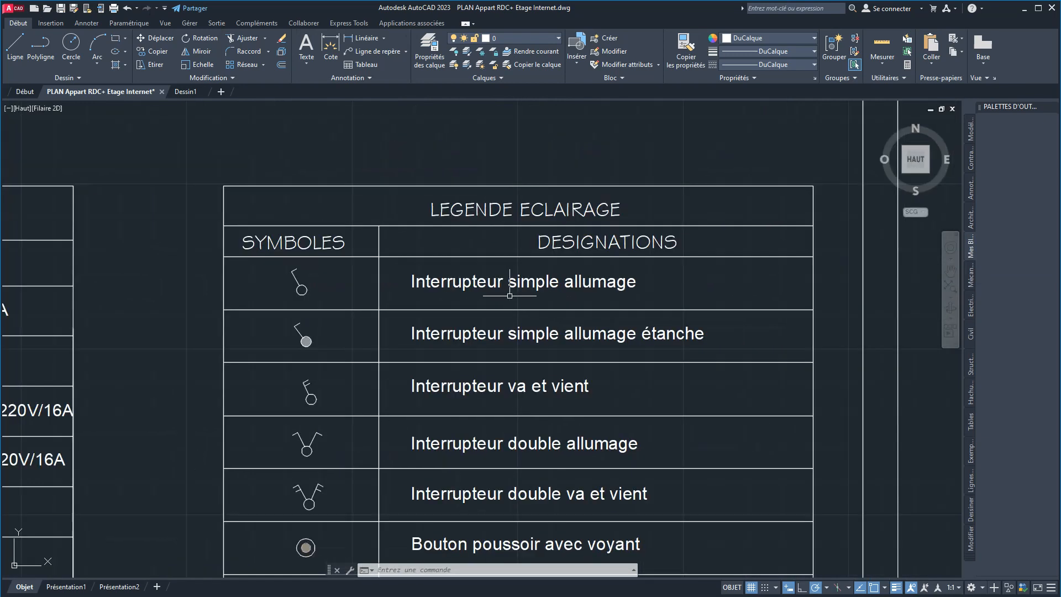
pyautogui.click(297, 287)
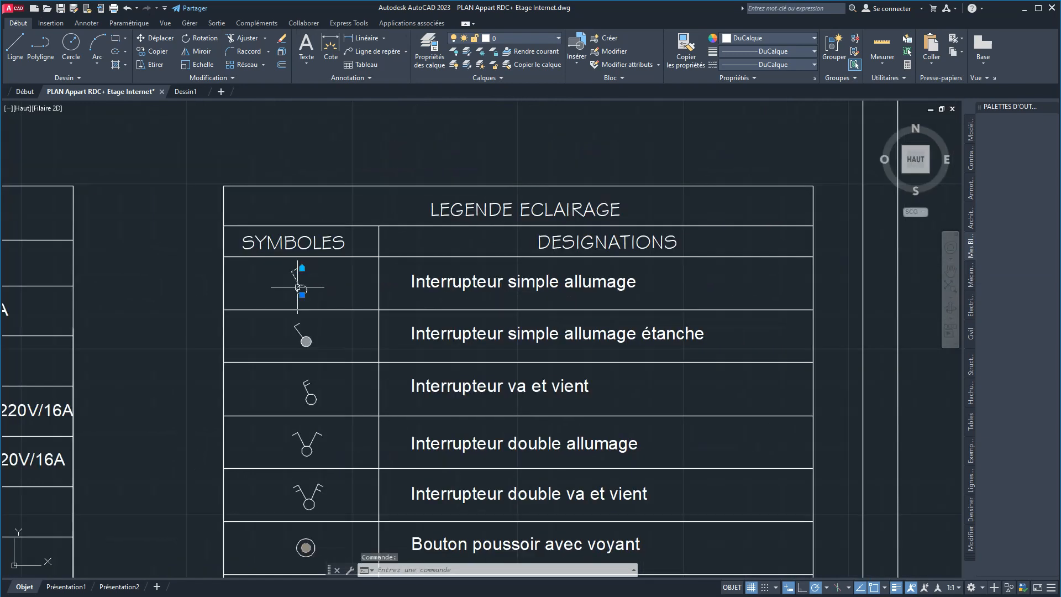
pyautogui.click(59, 8)
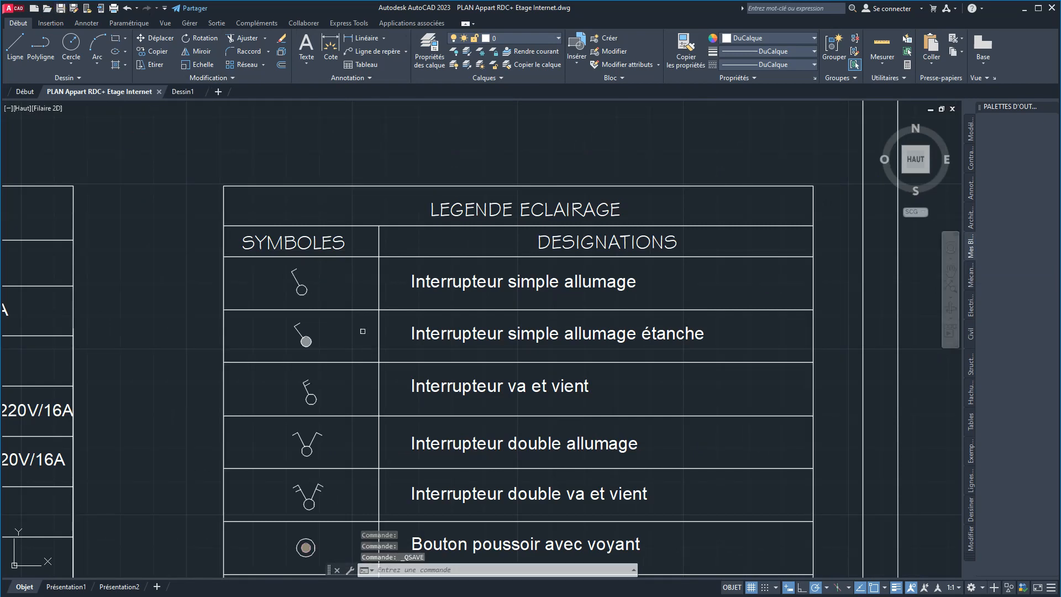
pyautogui.click(299, 280)
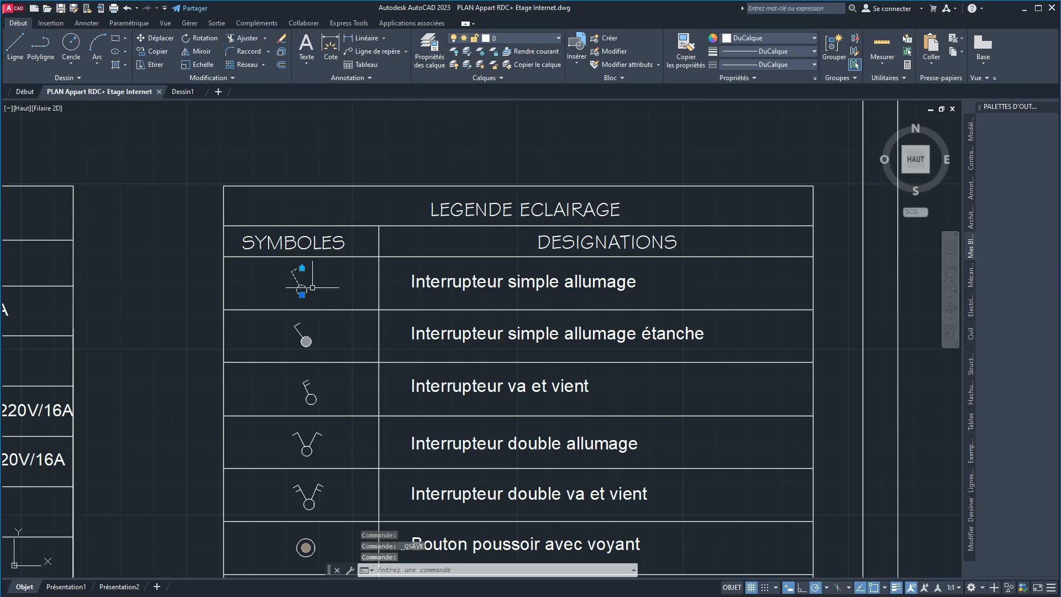
pyautogui.click(301, 294)
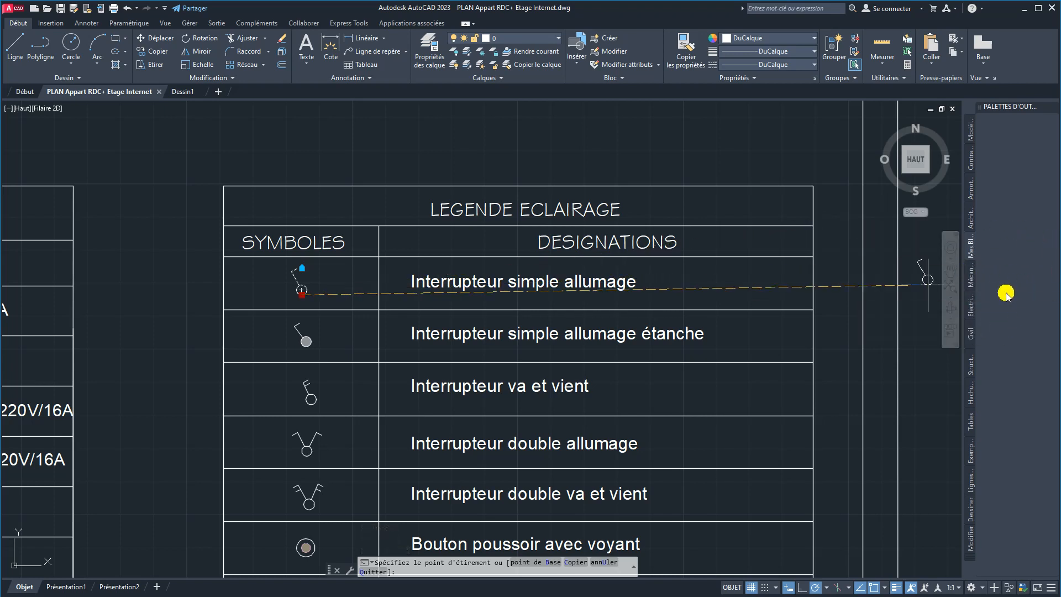
pyautogui.press('Escape')
pyautogui.press('Escape')
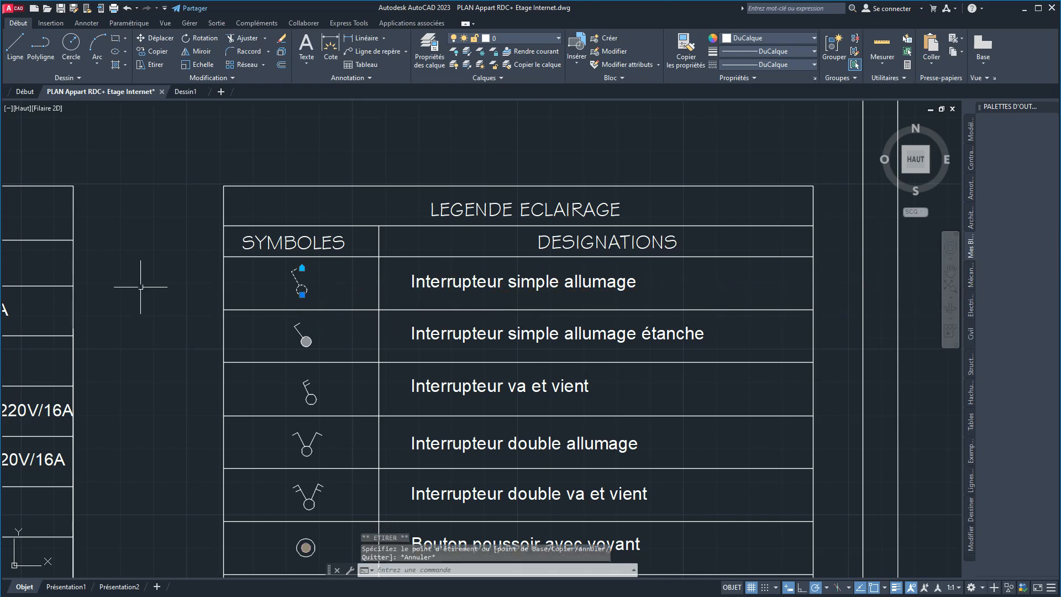
# - Add the Interrupteur simple allumage block from the lighting legend to the Mes Blocs electriques Perso palette
pyautogui.click(297, 283)
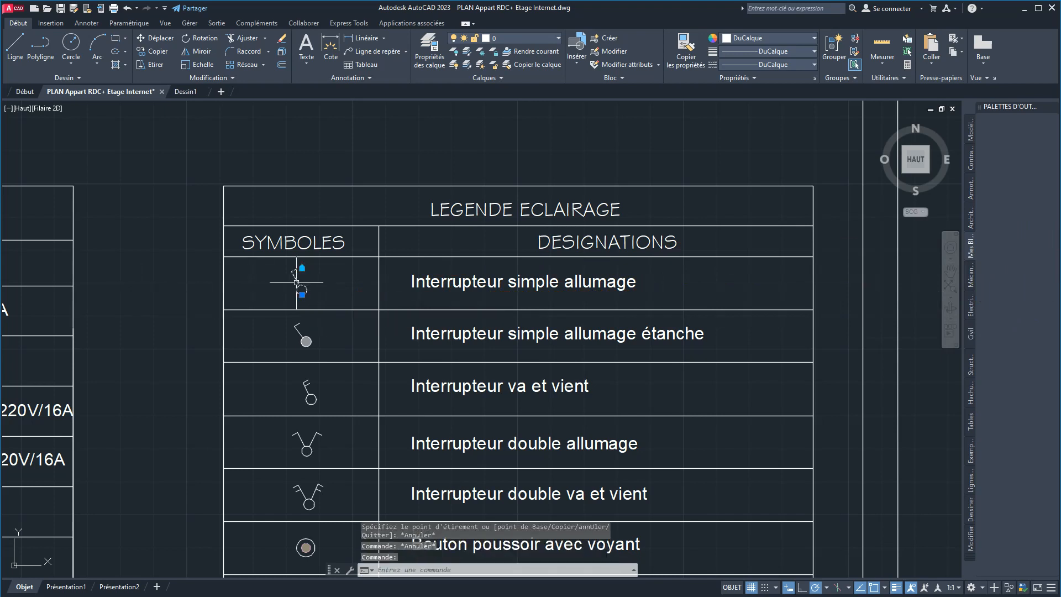
pyautogui.press('Escape')
pyautogui.moveTo(1001, 239); pyautogui.dragTo(1017, 211)
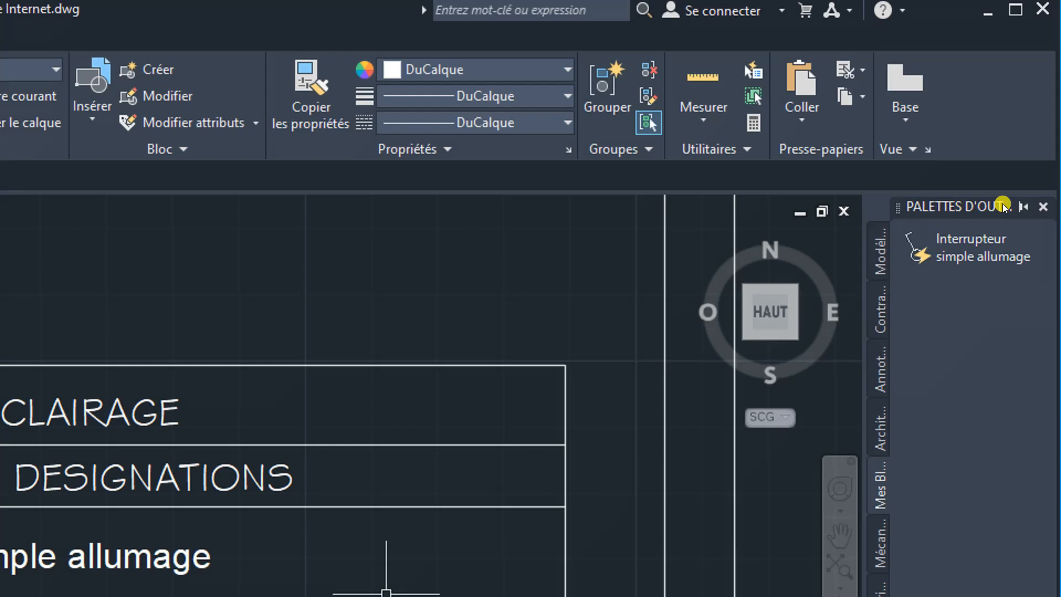
pyautogui.click(968, 255)
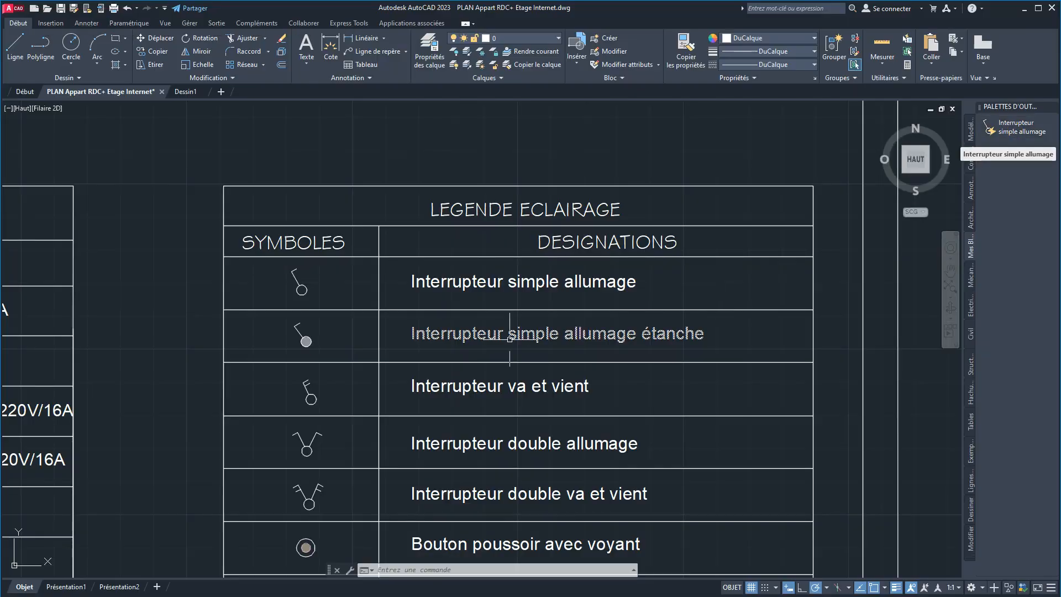
# - Add the Interrupteur simple allumage étanche block from the lighting legend to the custom electrical palette
pyautogui.click(305, 341)
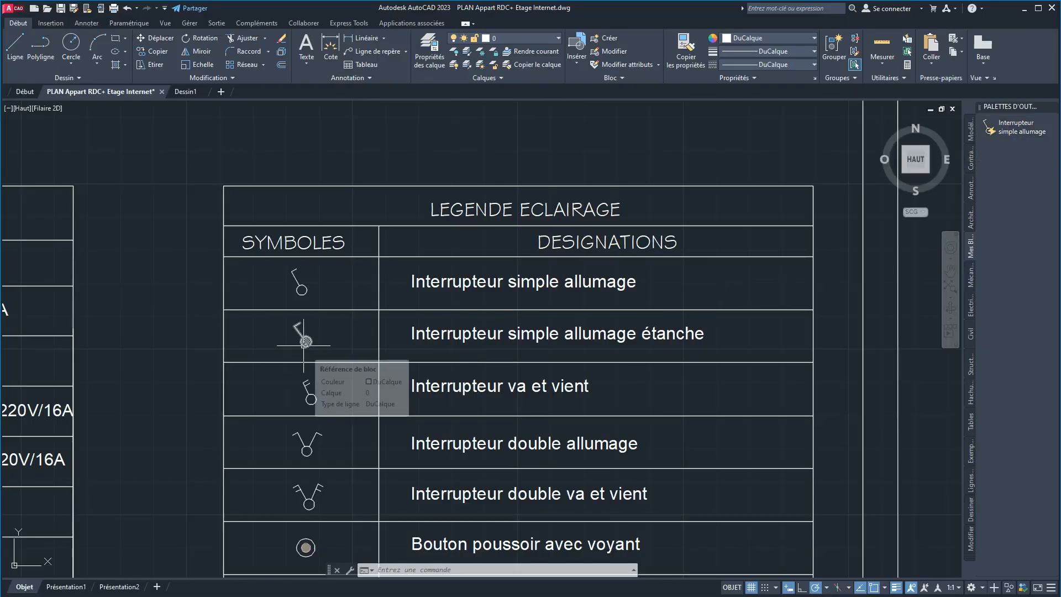
pyautogui.click(305, 342)
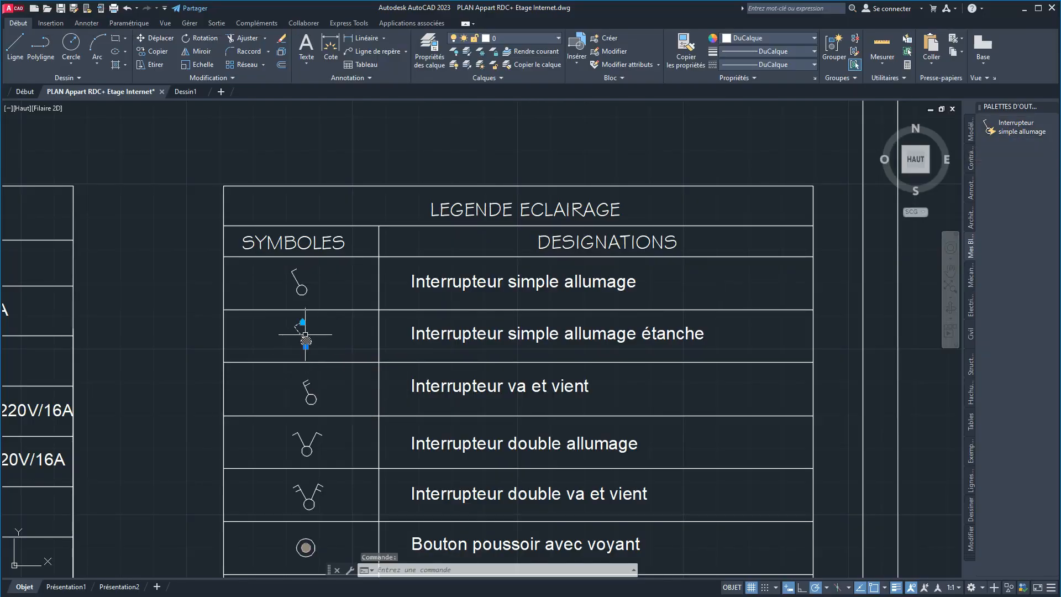
pyautogui.moveTo(665, 330); pyautogui.dragTo(1023, 244)
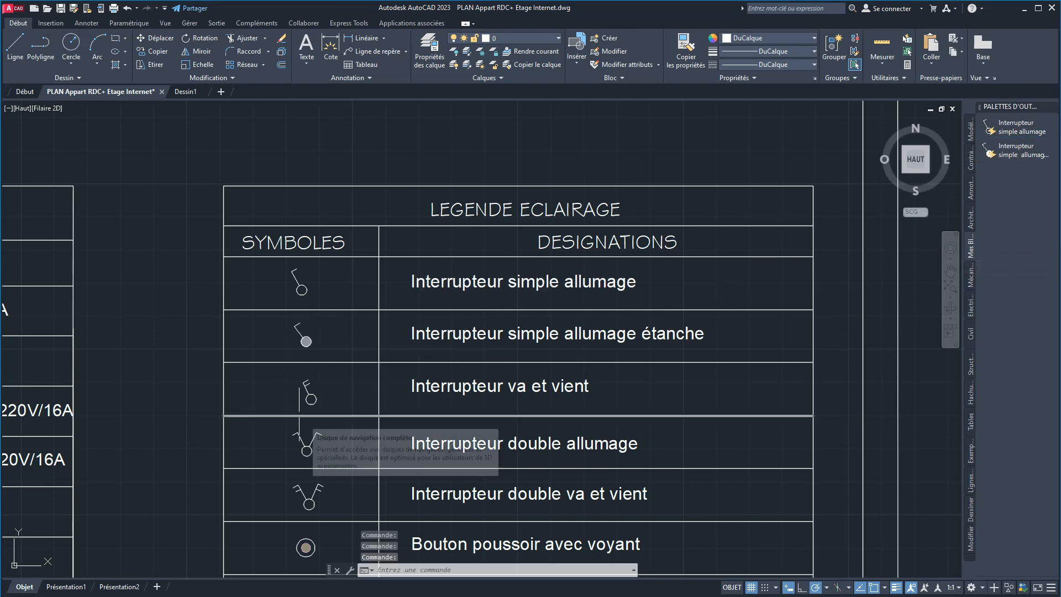
# - Add the Interrupteur va et vient block from the lighting legend to the custom palette and save the drawing
pyautogui.click(310, 395)
pyautogui.moveTo(310, 392); pyautogui.dragTo(1019, 246)
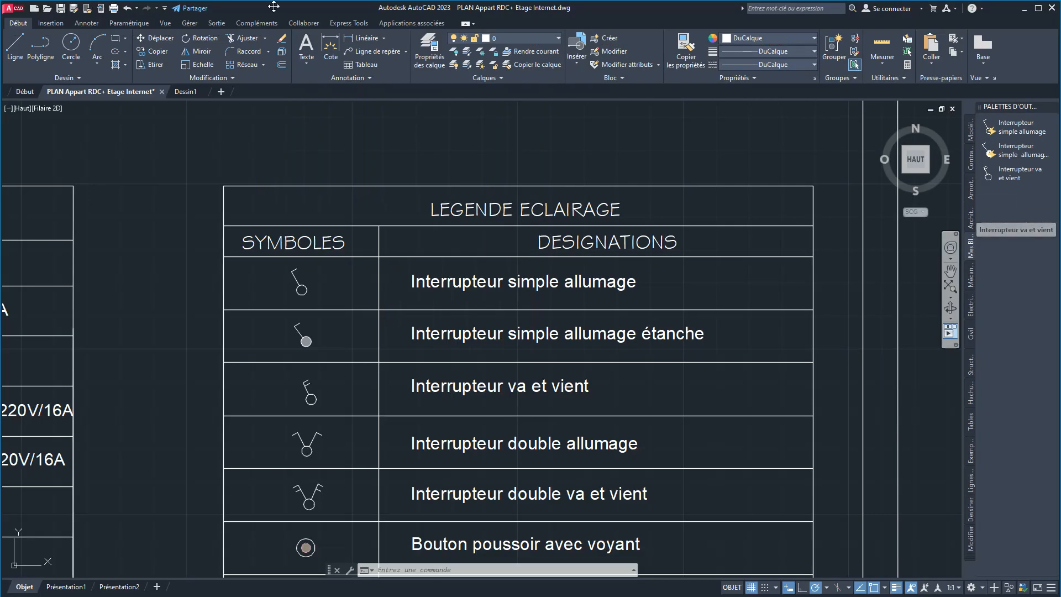
pyautogui.click(60, 8)
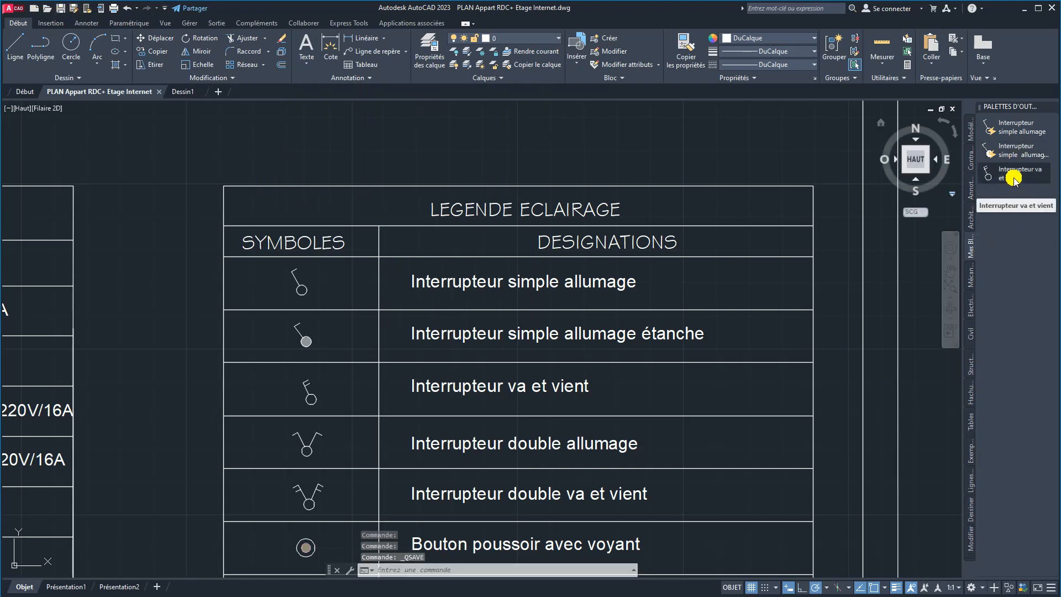
# - Review the tool properties of the Interrupteur simple allumage palette tool, including its name, description, insertion and general settings
pyautogui.rightClick(1012, 133)
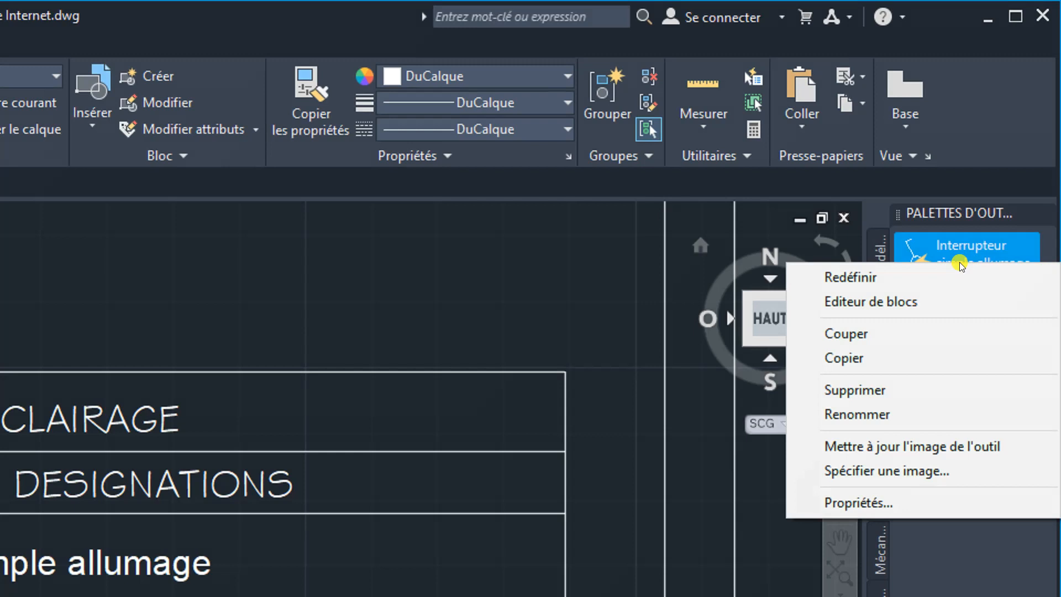
pyautogui.click(866, 504)
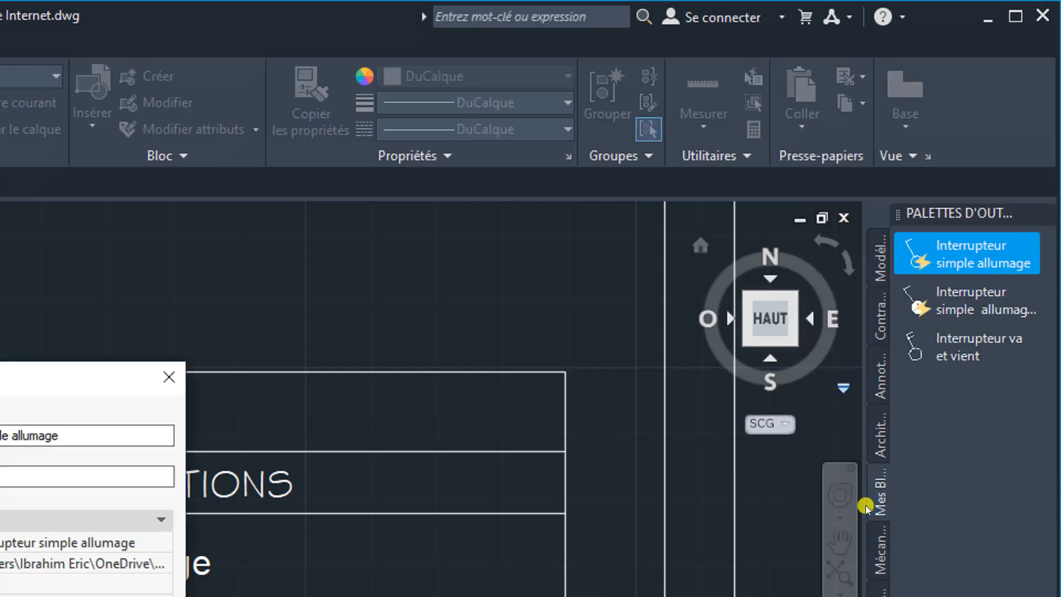
pyautogui.moveTo(44, 390); pyautogui.dragTo(479, 114)
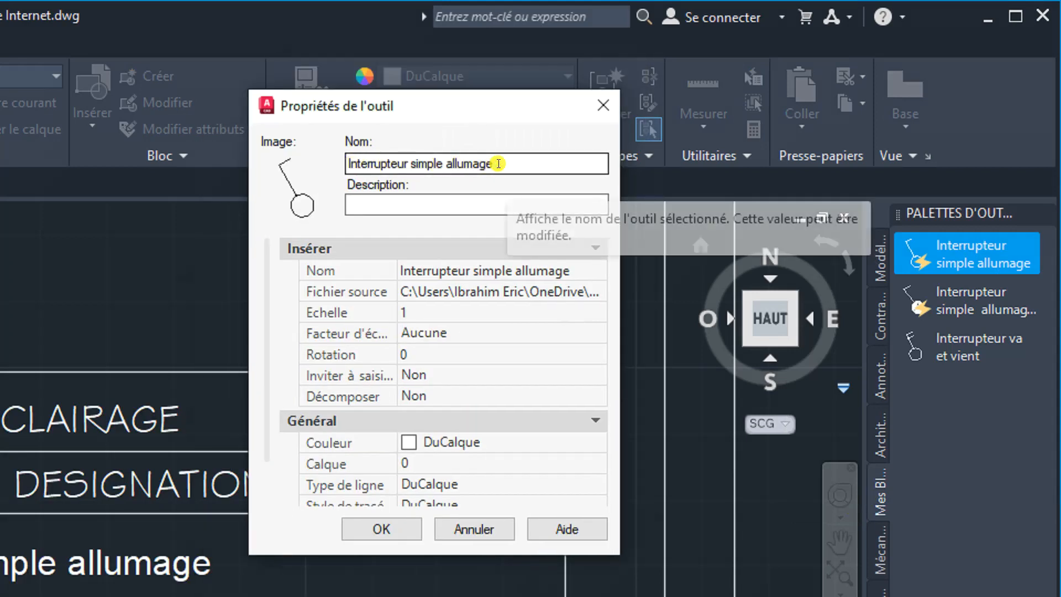
pyautogui.click(370, 201)
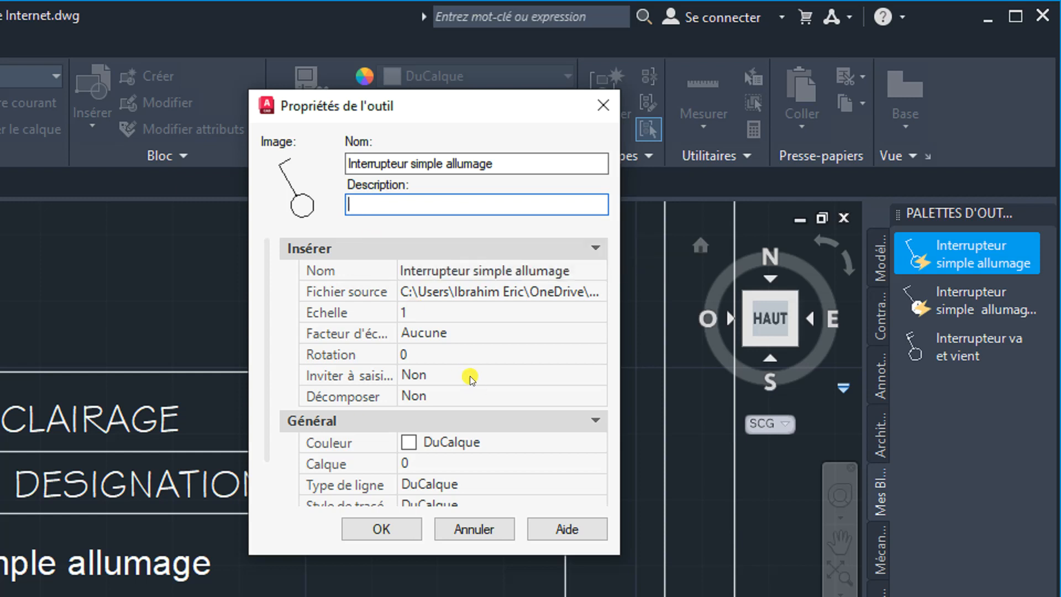
pyautogui.scroll(-1, 435, 383)
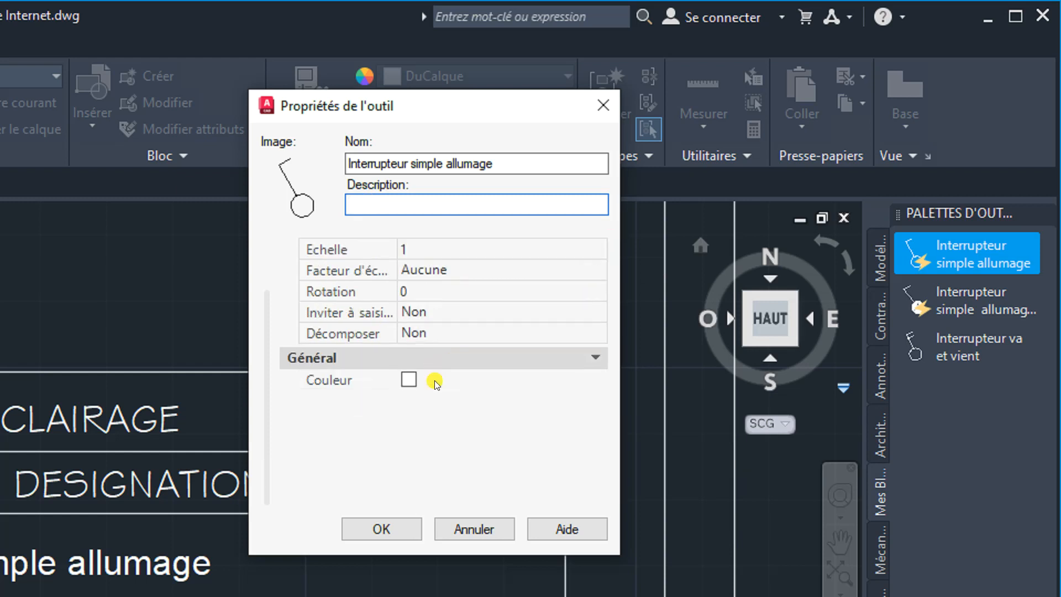
pyautogui.scroll(1, 500, 386)
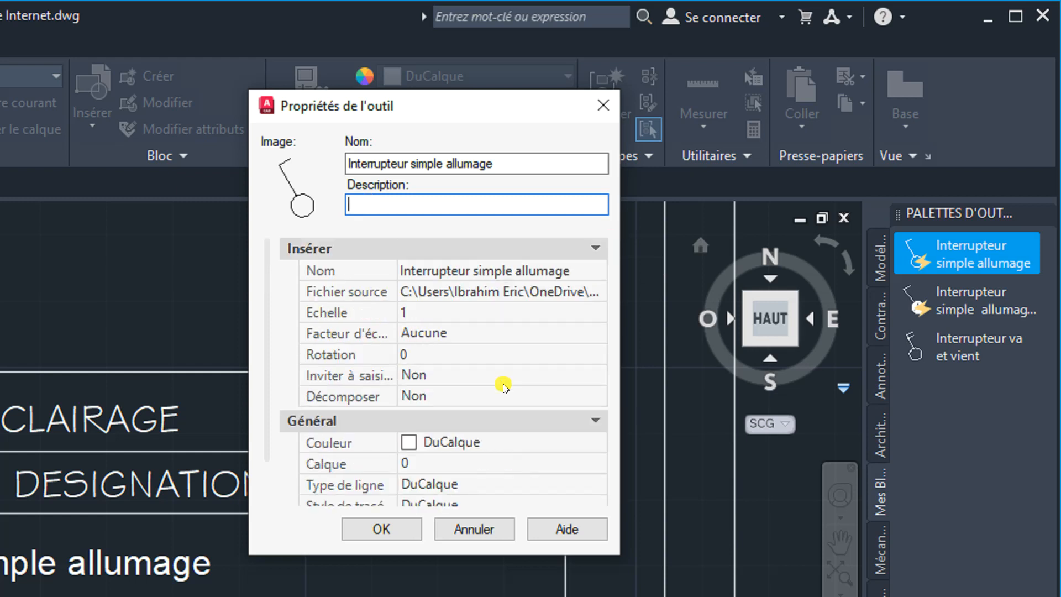
pyautogui.scroll(-1, 531, 405)
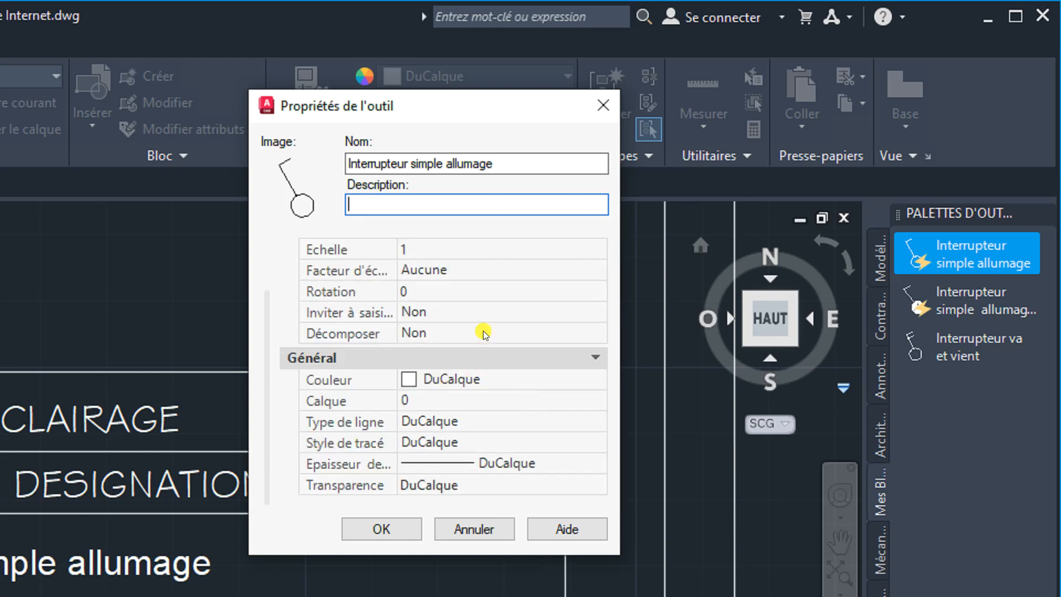
pyautogui.click(381, 526)
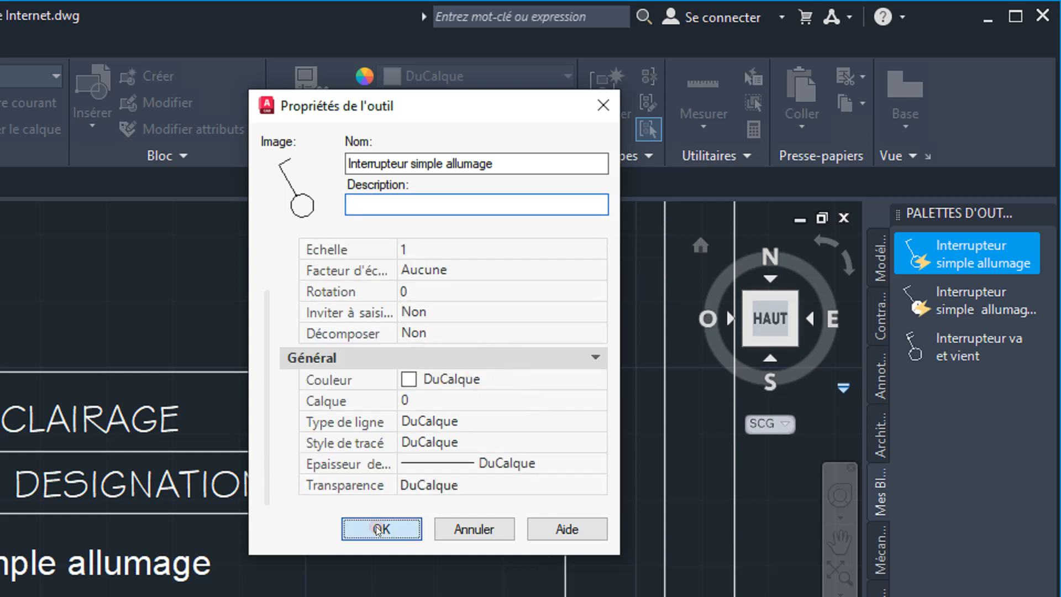
pyautogui.rightClick(940, 250)
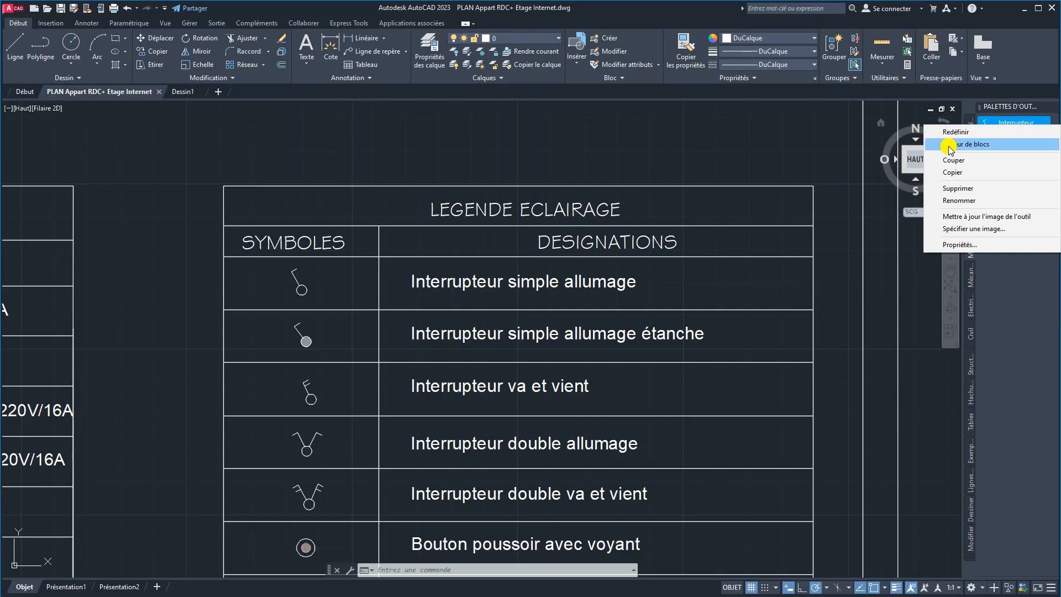
pyautogui.click(678, 445)
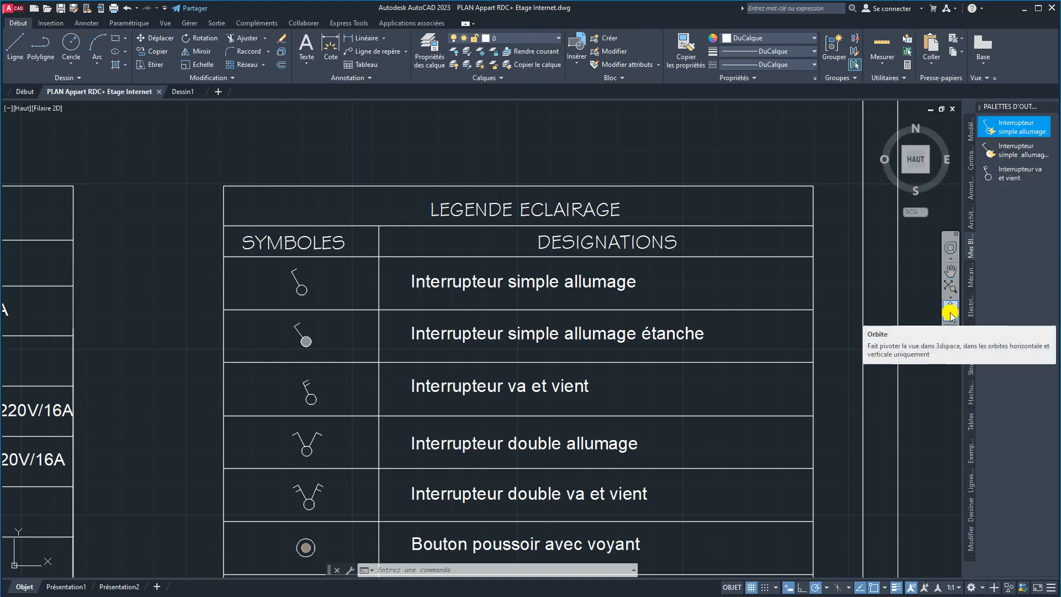
pyautogui.click(950, 284)
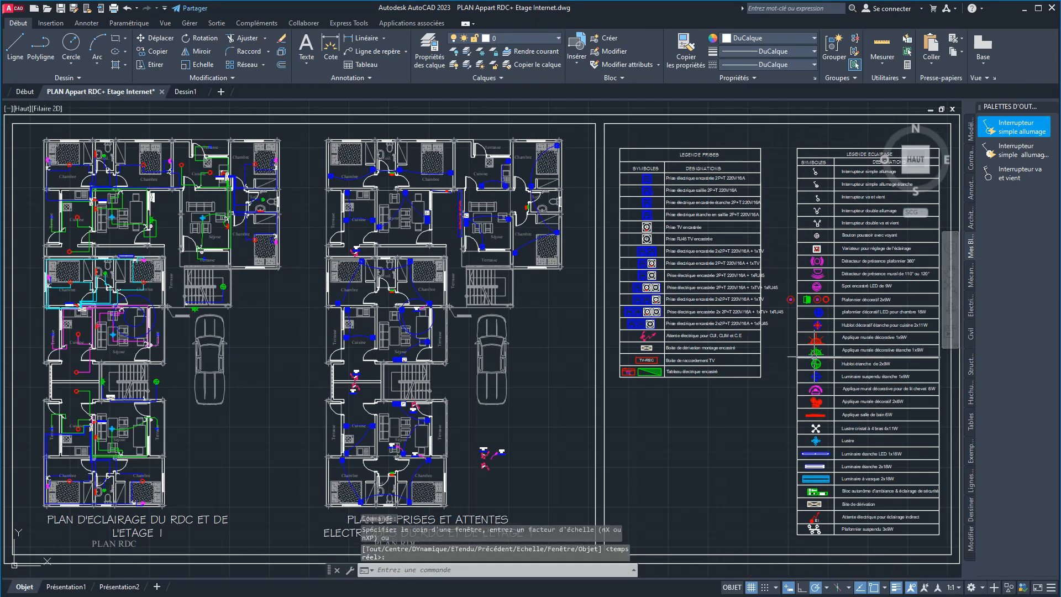
pyautogui.click(185, 92)
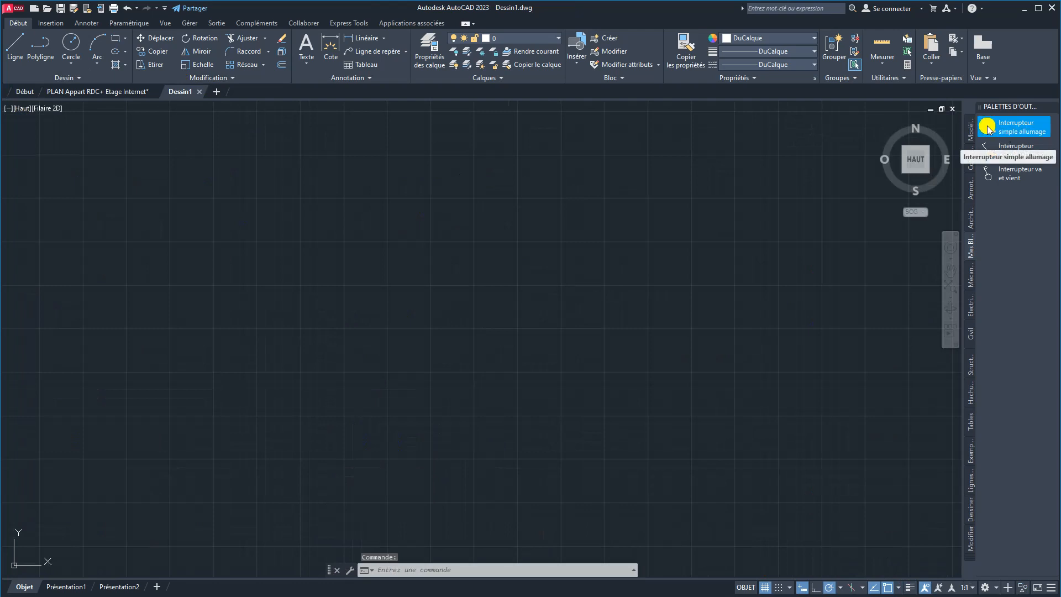
pyautogui.click(61, 8)
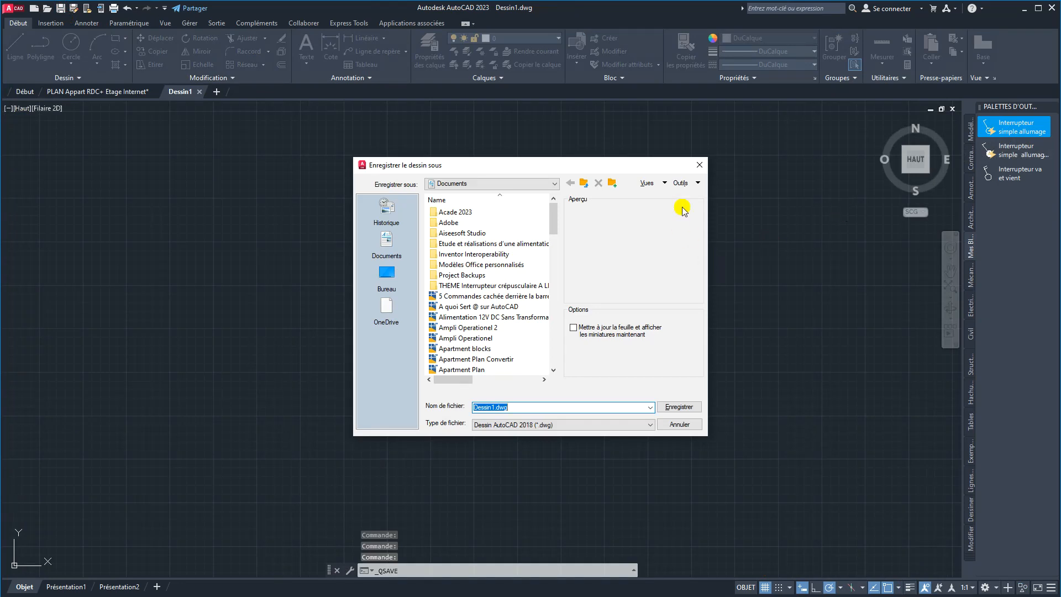
pyautogui.click(700, 166)
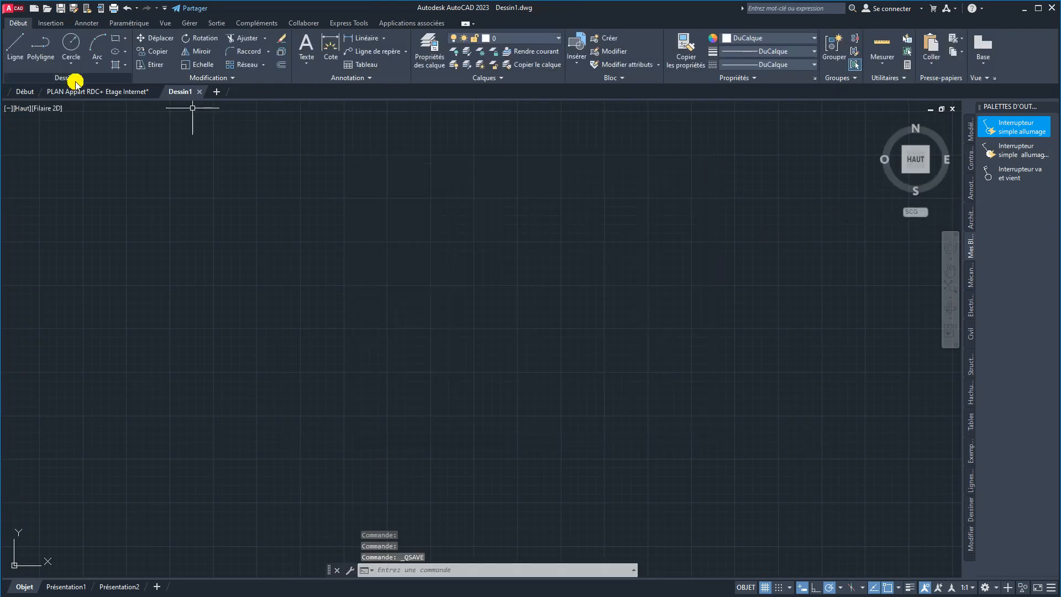
# - Save the PLAN Appart RDC+ Etage Internet drawing and switch to the empty Dessin1 drawing
pyautogui.click(74, 91)
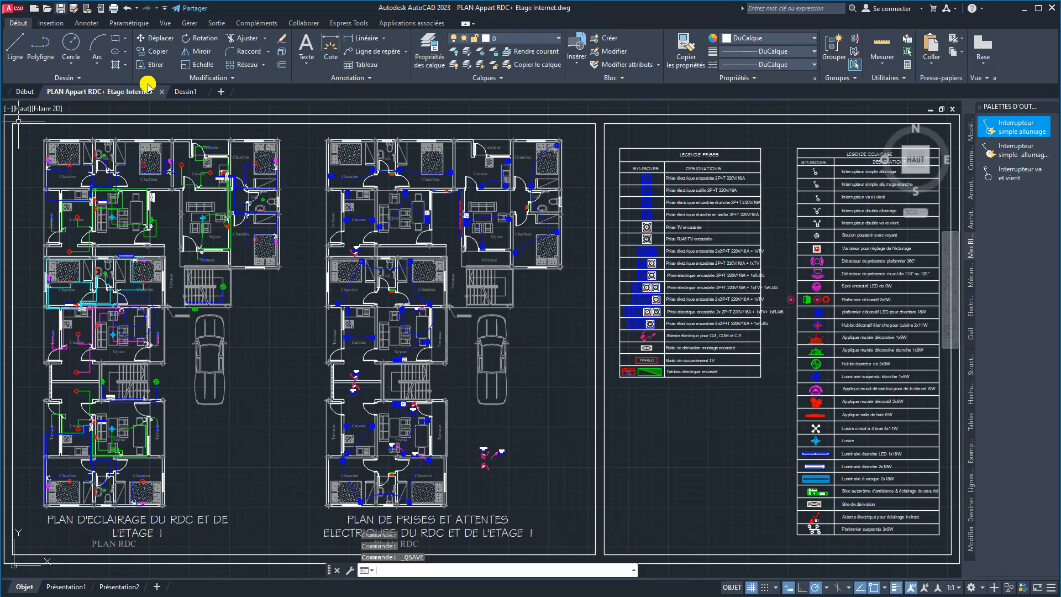
pyautogui.click(180, 92)
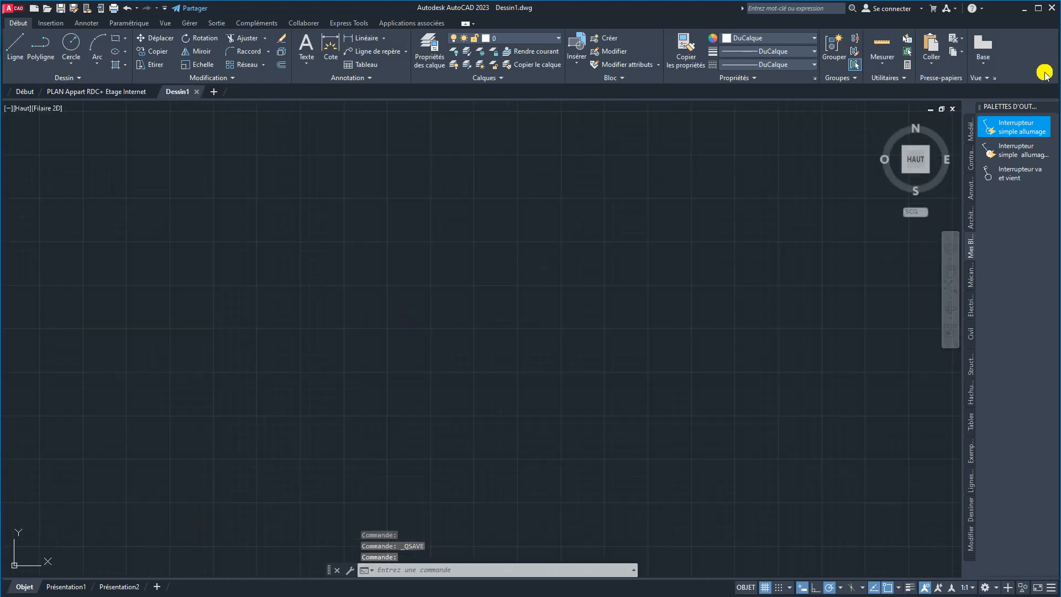
# - Insert the Interrupteur simple allumage block from the custom palette into the Dessin1 drawing
pyautogui.moveTo(992, 126); pyautogui.dragTo(684, 211)
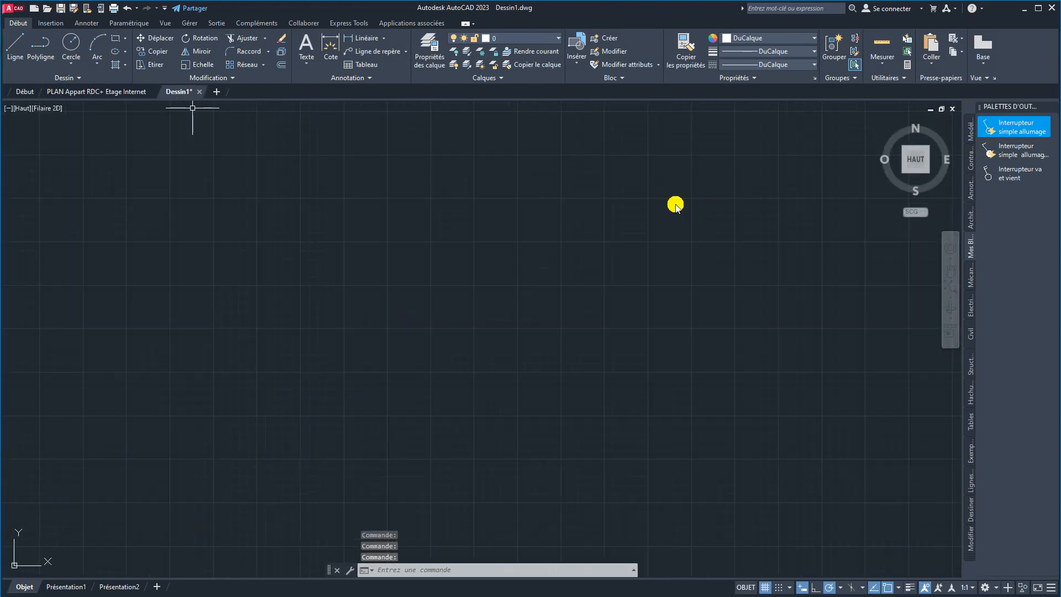
pyautogui.click(1006, 126)
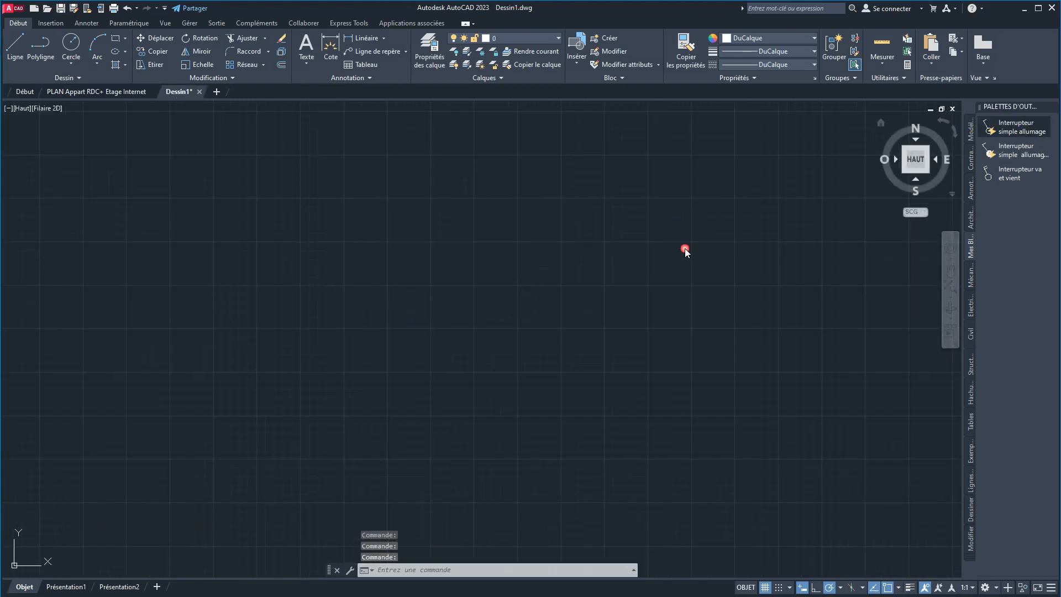
pyautogui.click(534, 294)
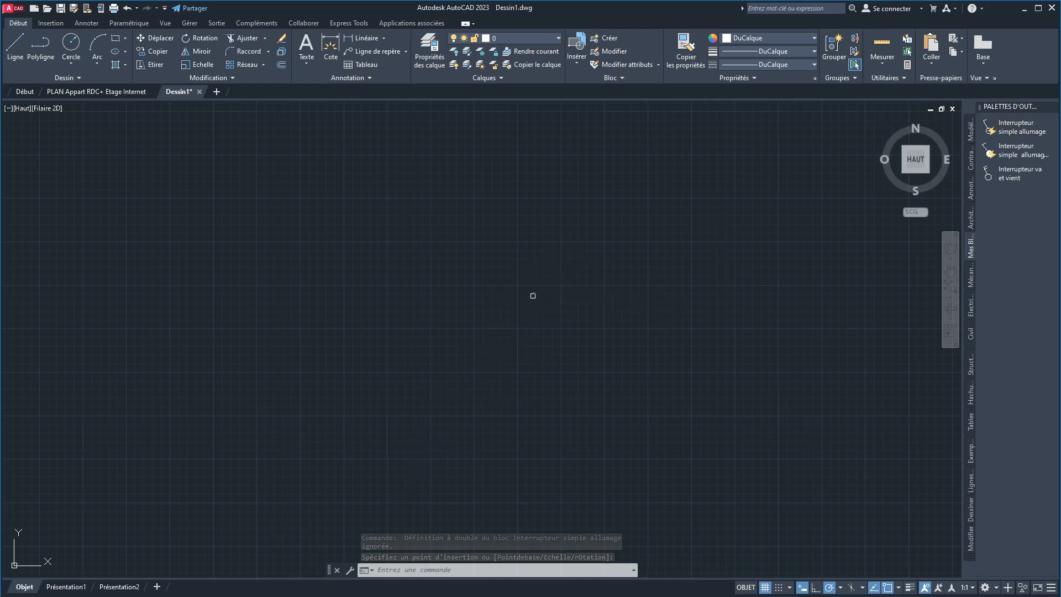
pyautogui.click(950, 285)
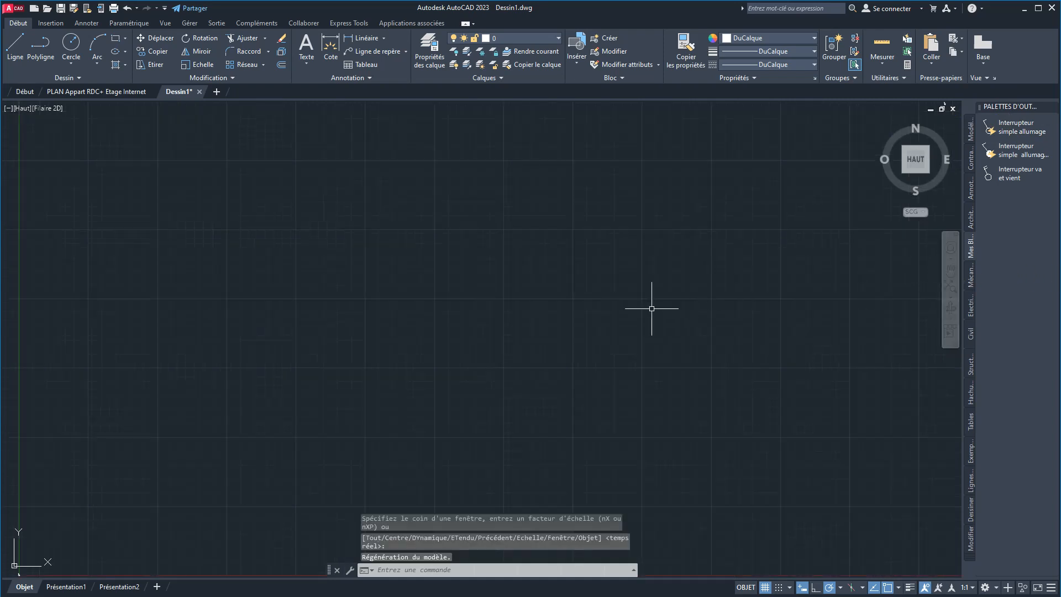
pyautogui.scroll(-6, 608, 295)
pyautogui.scroll(15, 663, 265)
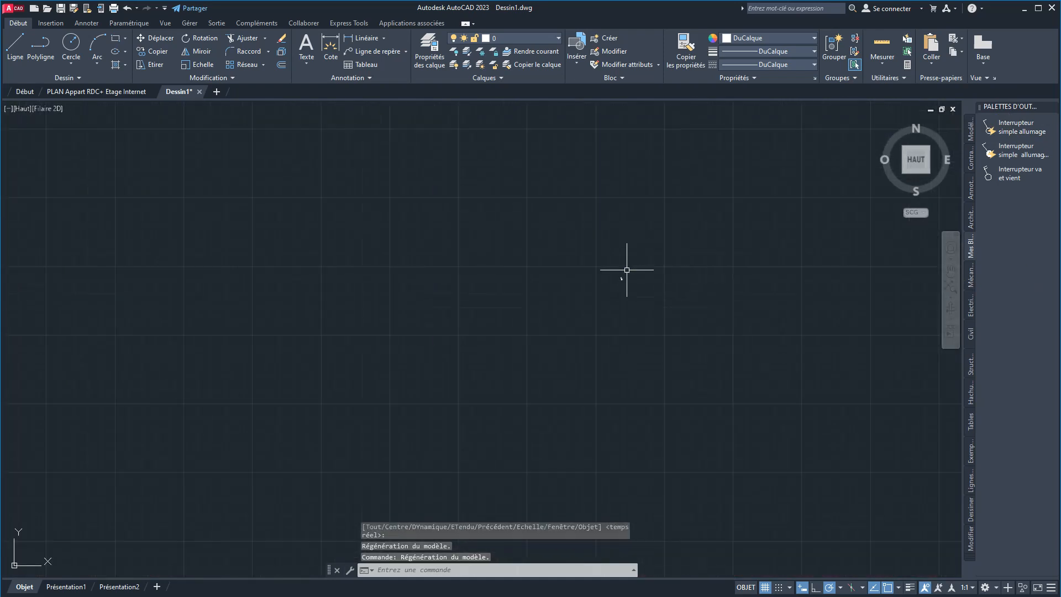
pyautogui.scroll(3, 662, 324)
pyautogui.scroll(-2, 698, 287)
pyautogui.moveTo(641, 312)
pyautogui.mouseDown(button='middle')
pyautogui.moveTo(606, 331)
pyautogui.moveTo(482, 355)
pyautogui.mouseUp(button='middle')
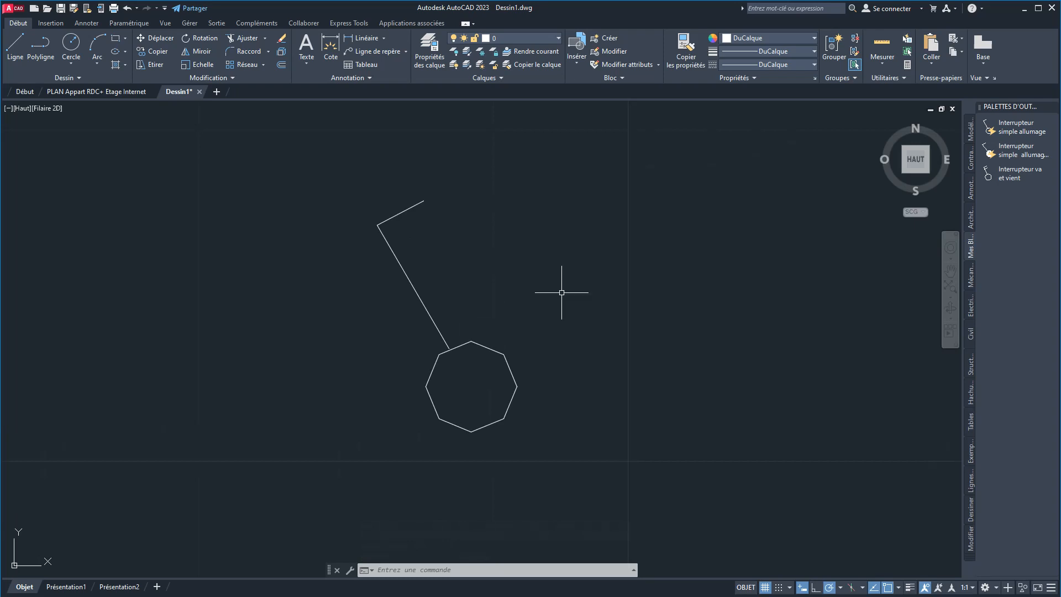
# - Regenerate the model with REGEN to smooth the switch symbol's circle, and select the inserted block
pyautogui.write('regen')
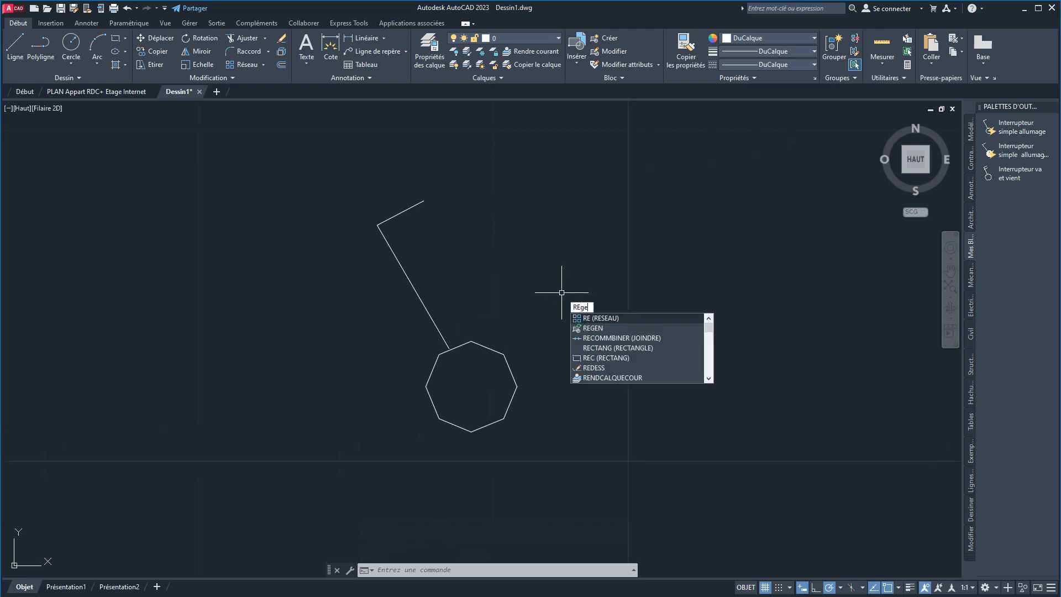
pyautogui.press('Return')
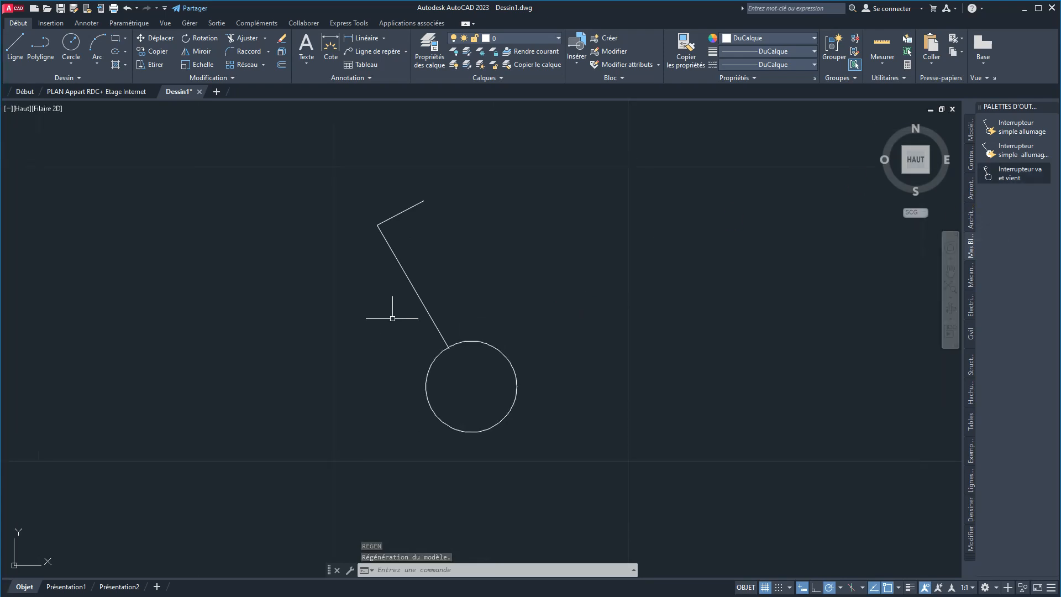
pyautogui.click(409, 283)
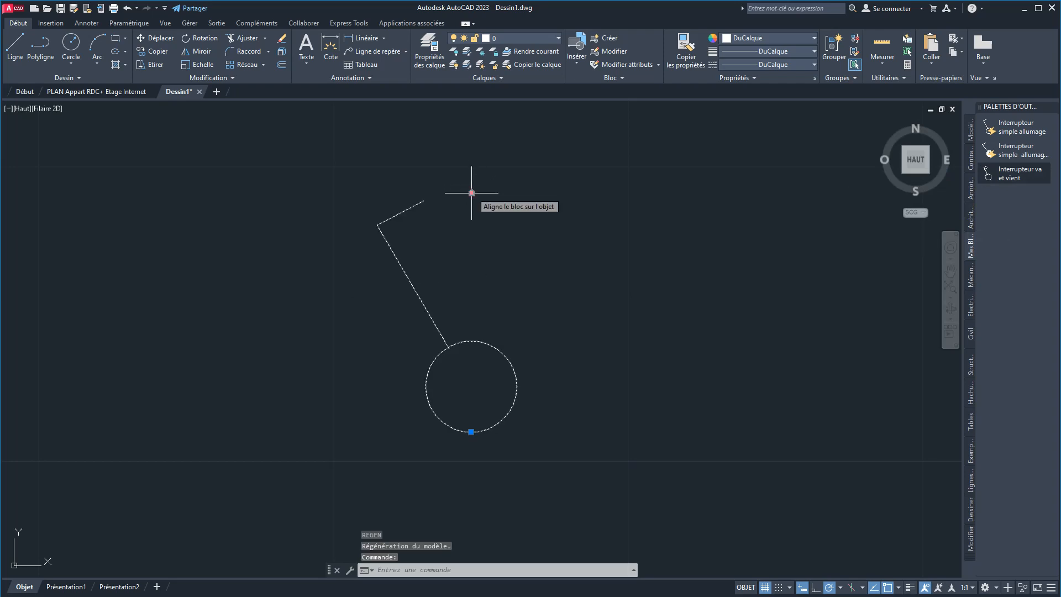
# - Insert the Interrupteur simple allumage étanche block right of the first switch symbol and the Interrupteur va et vient block left of it
pyautogui.click(1020, 149)
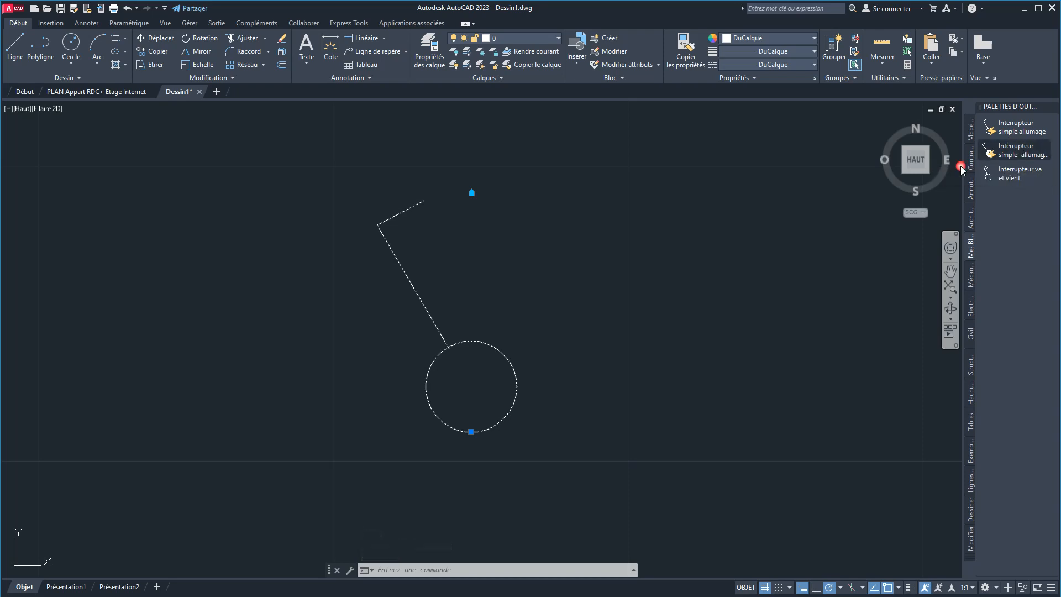
pyautogui.click(710, 410)
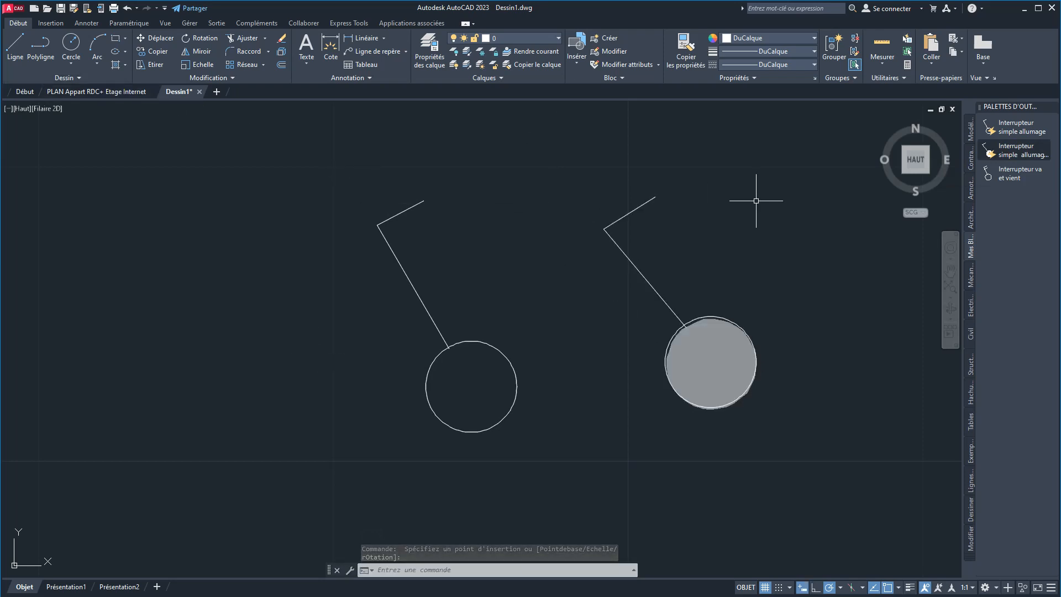
pyautogui.click(633, 210)
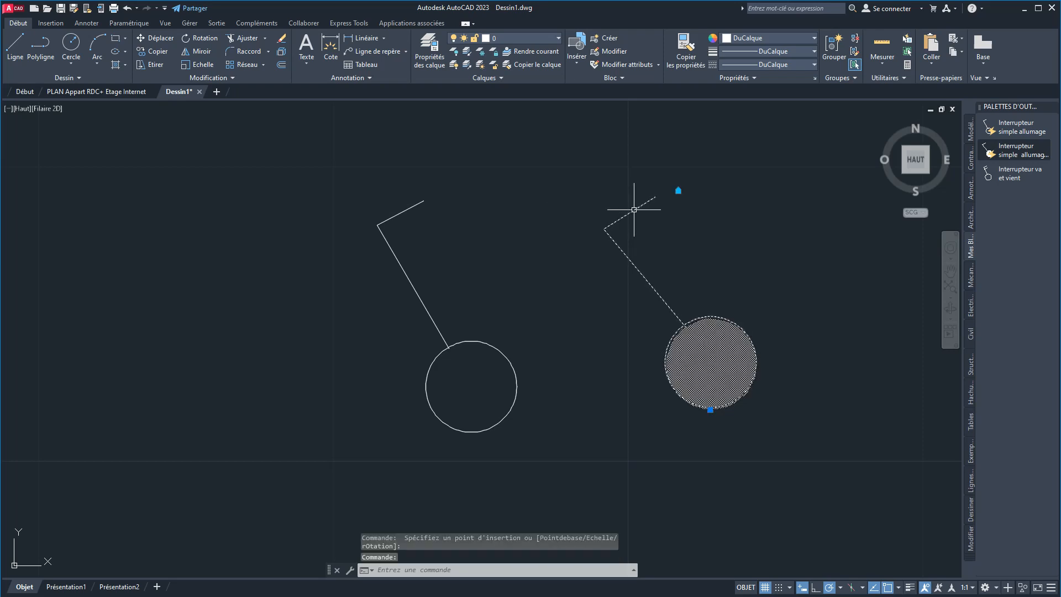
pyautogui.press('Escape')
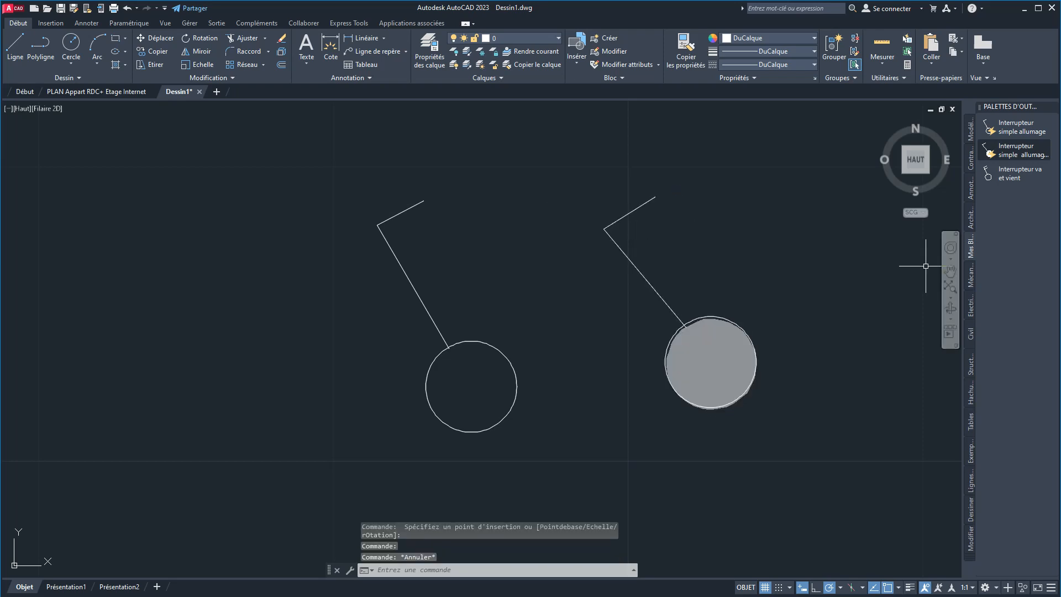
pyautogui.click(1005, 173)
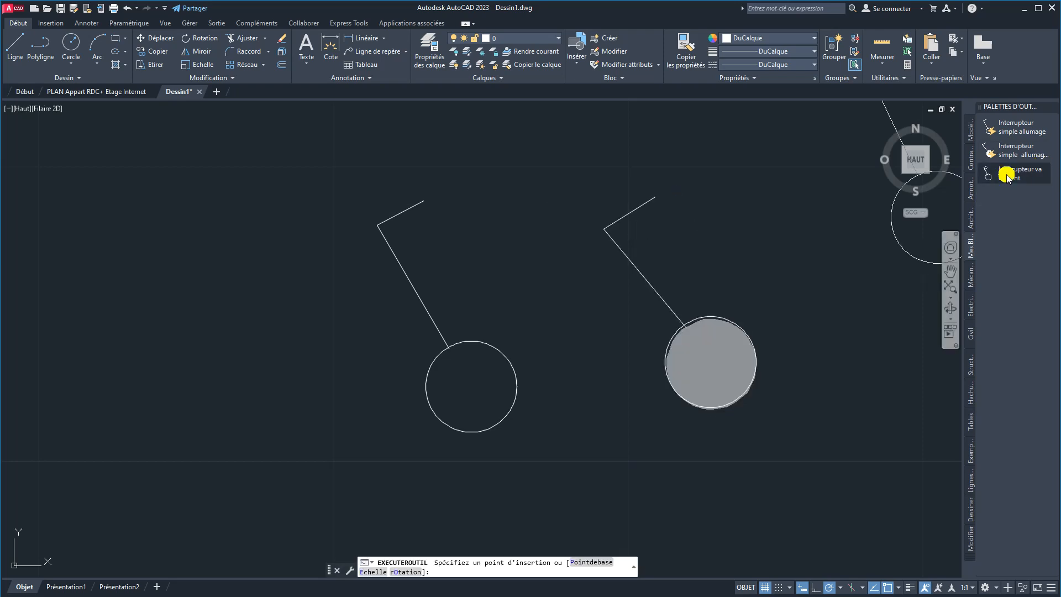
pyautogui.click(213, 422)
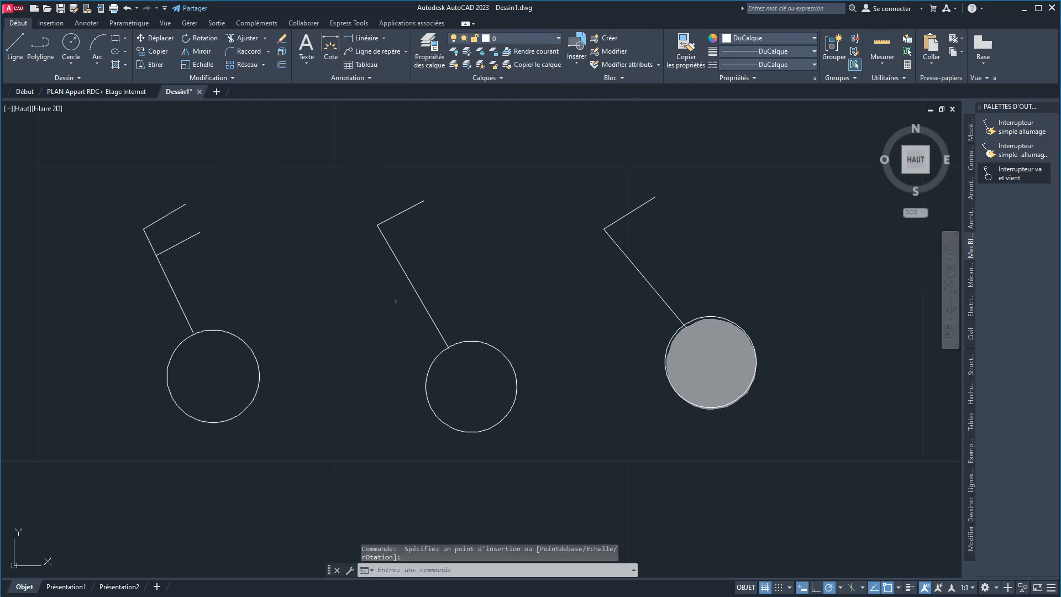
# - Create a new blank drawing and insert the Interrupteur simple allumage block from the custom palette
pyautogui.click(216, 91)
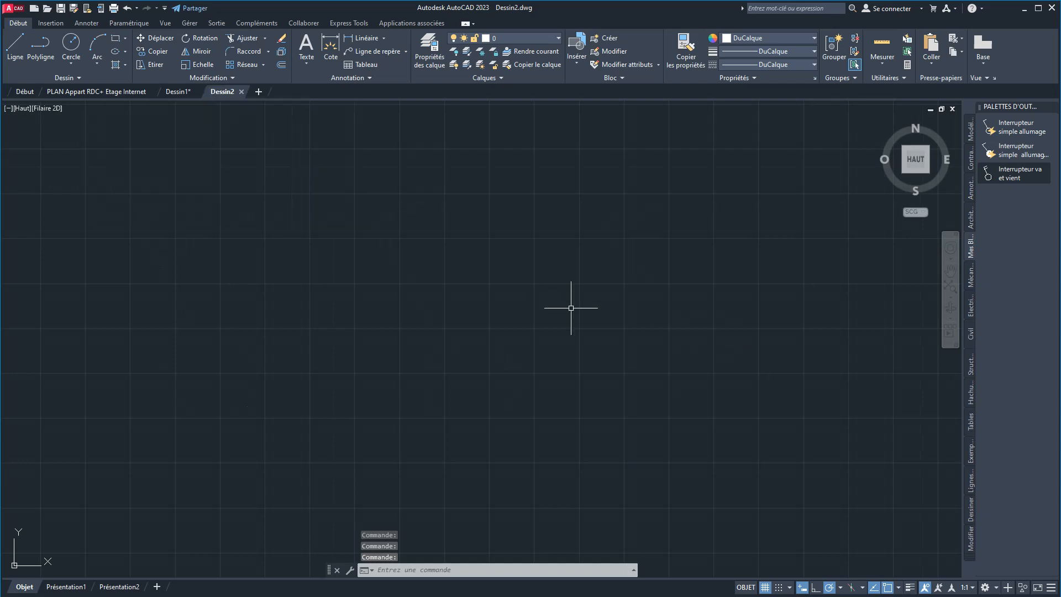
pyautogui.click(1016, 127)
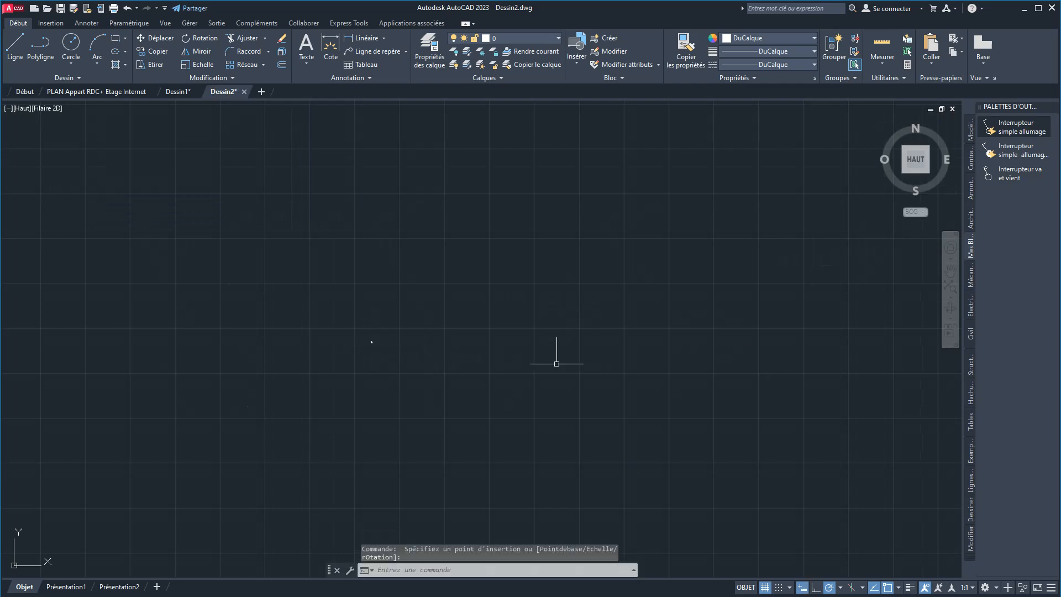
pyautogui.scroll(5, 370, 343)
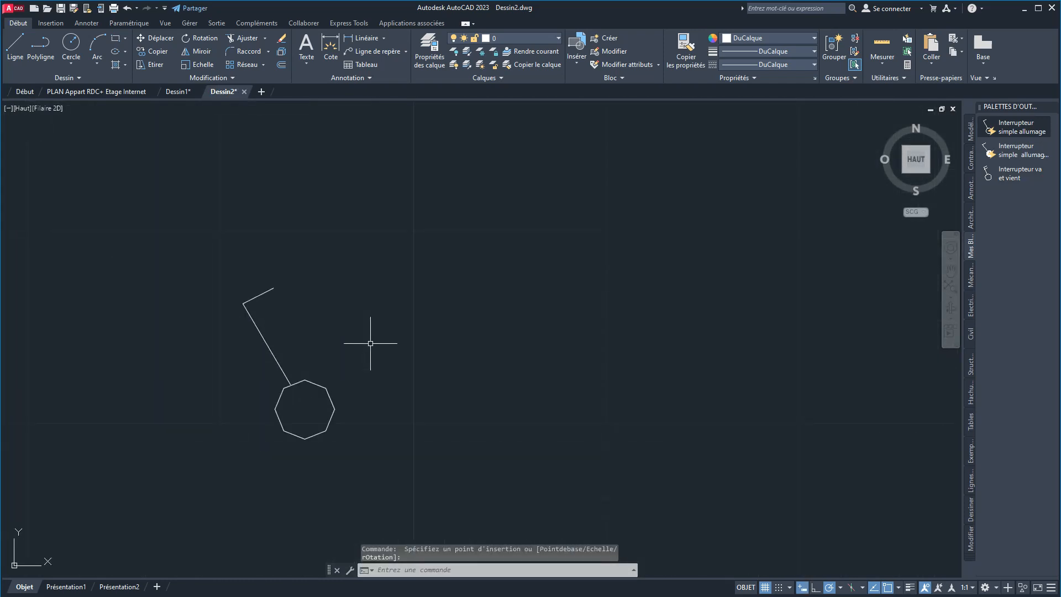
# - Insert the Interrupteur simple allumage étanche block and the Interrupteur va et vient block right of the first switch symbol
pyautogui.click(1022, 150)
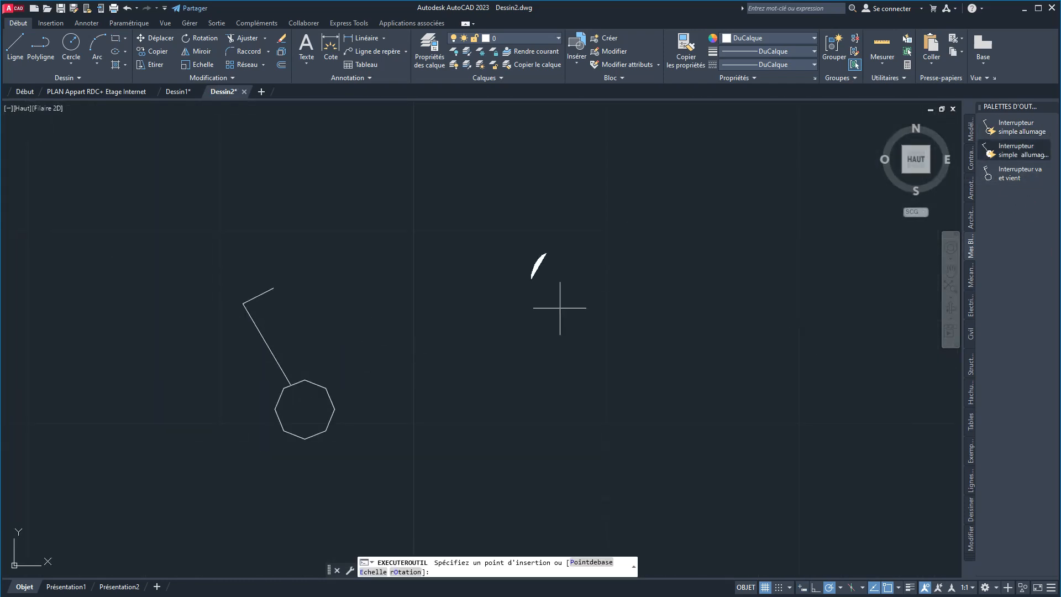
pyautogui.click(491, 366)
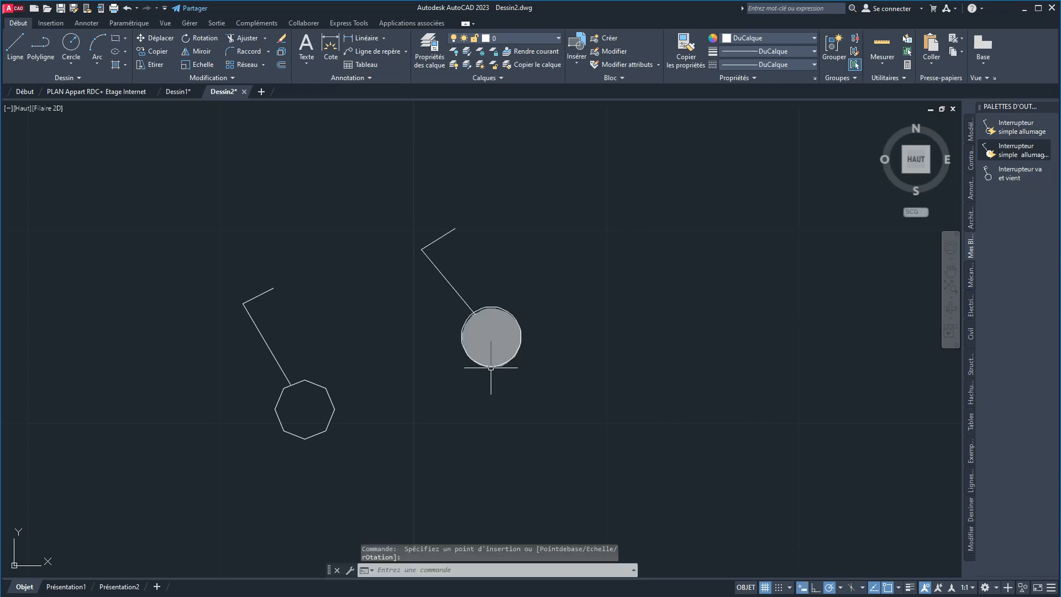
pyautogui.click(1014, 173)
pyautogui.click(674, 373)
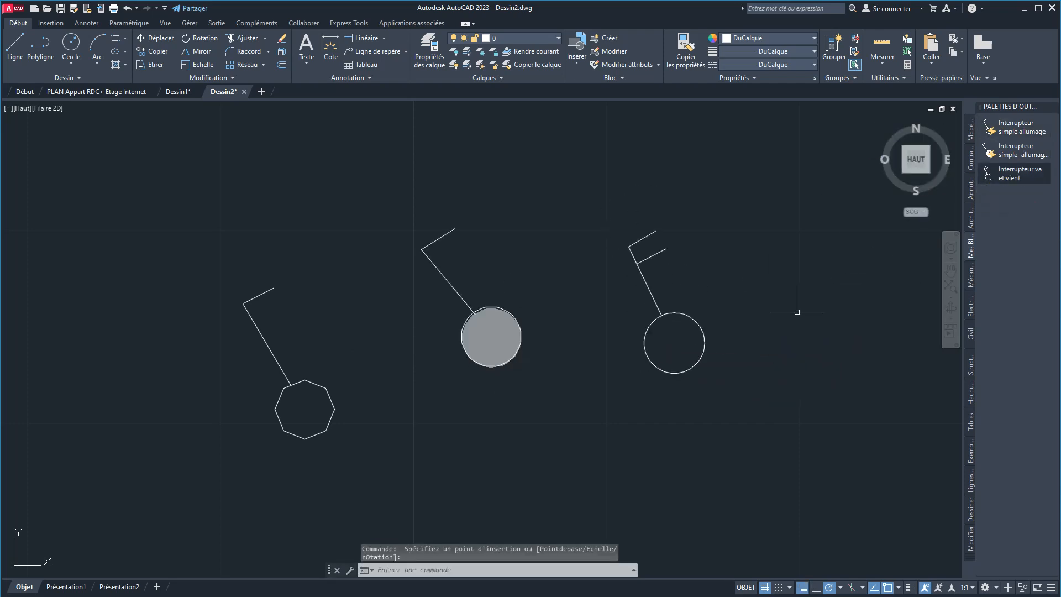
pyautogui.click(1013, 148)
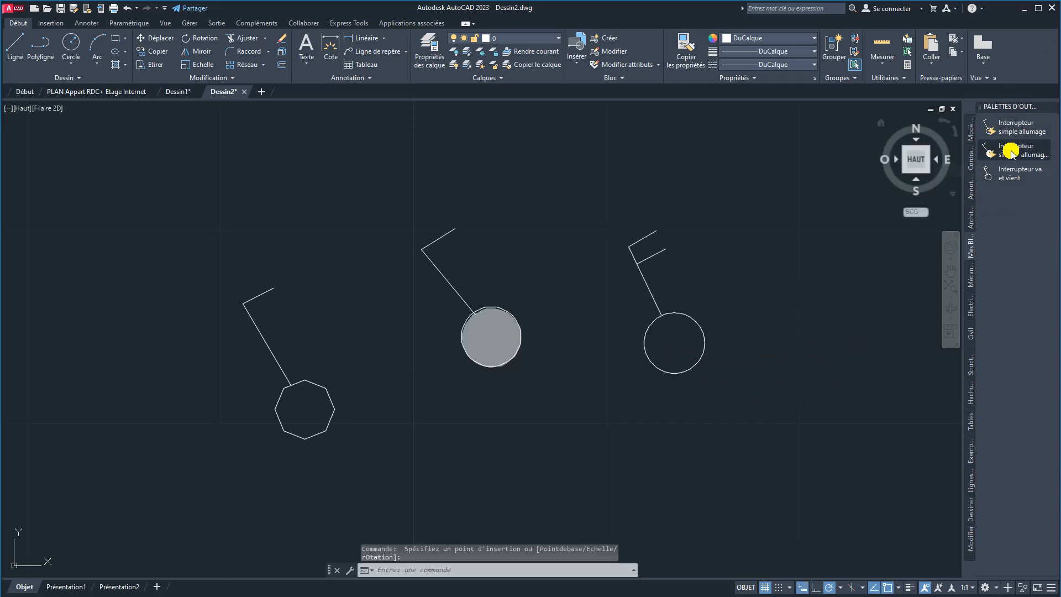
# - Switch to the PLAN Appart RDC+ Etage Internet drawing and examine the symbols in its socket and lighting legends
pyautogui.click(110, 91)
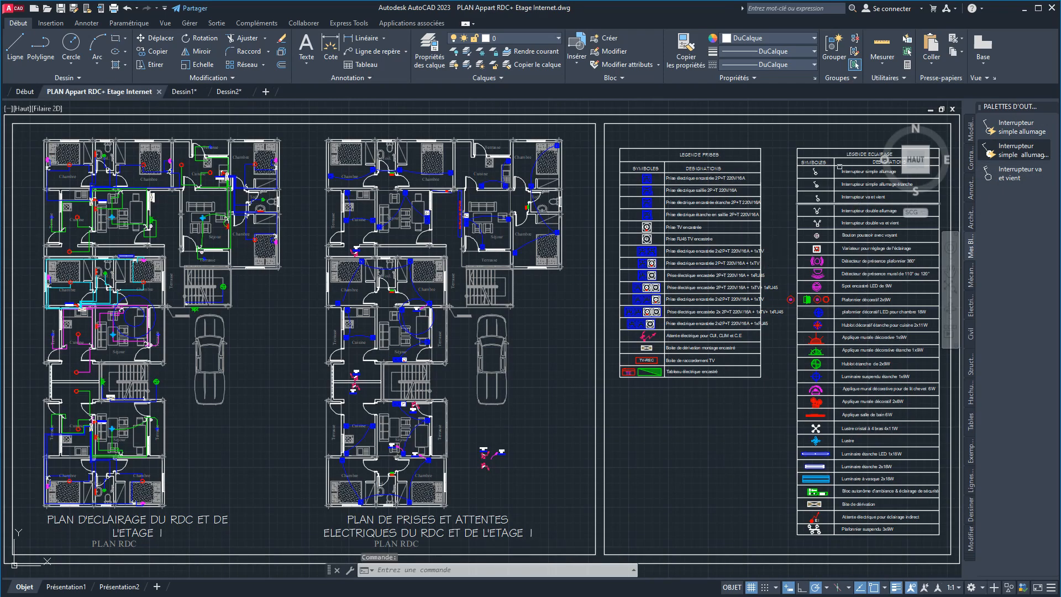
pyautogui.scroll(2, 875, 410)
pyautogui.scroll(-2, 875, 410)
pyautogui.moveTo(874, 410); pyautogui.dragTo(592, 418, button='middle')
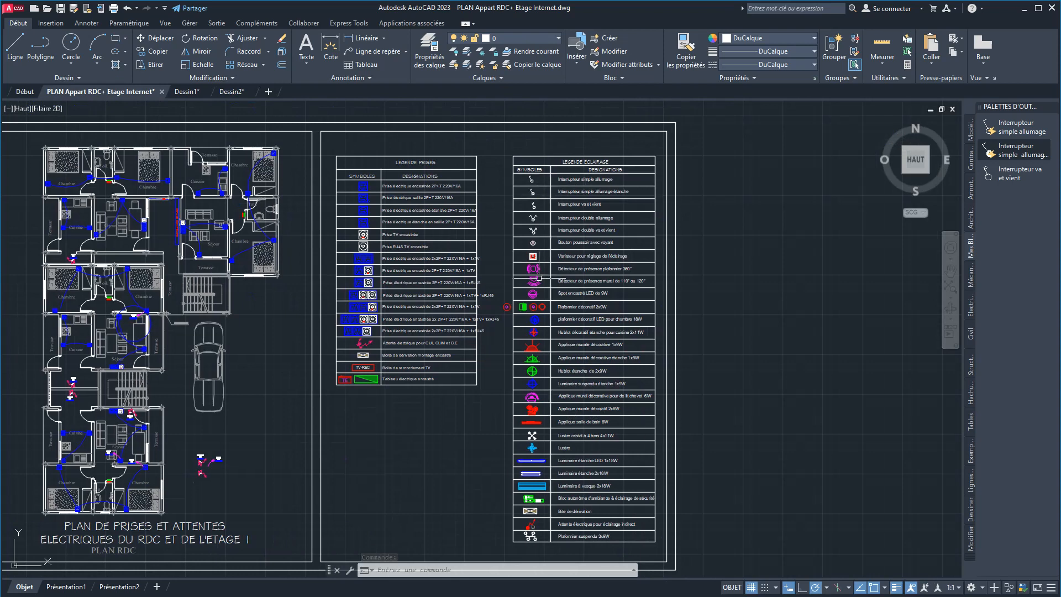
pyautogui.scroll(4, 552, 229)
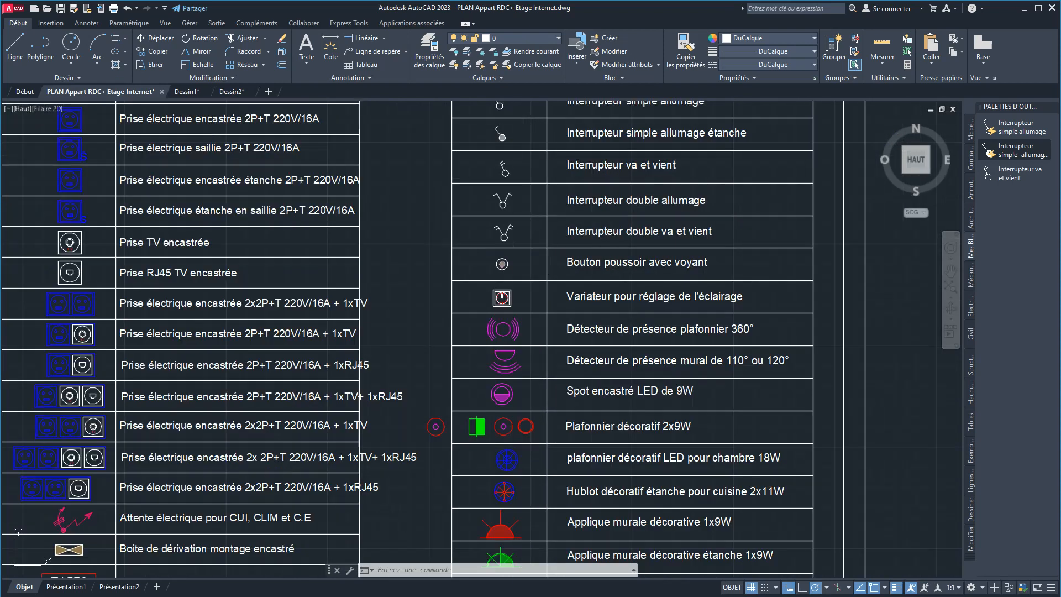
pyautogui.scroll(-3, 525, 378)
pyautogui.scroll(2, 498, 452)
pyautogui.moveTo(498, 452)
pyautogui.mouseDown(button='middle')
pyautogui.moveTo(499, 345)
pyautogui.moveTo(528, 475)
pyautogui.mouseUp(button='middle')
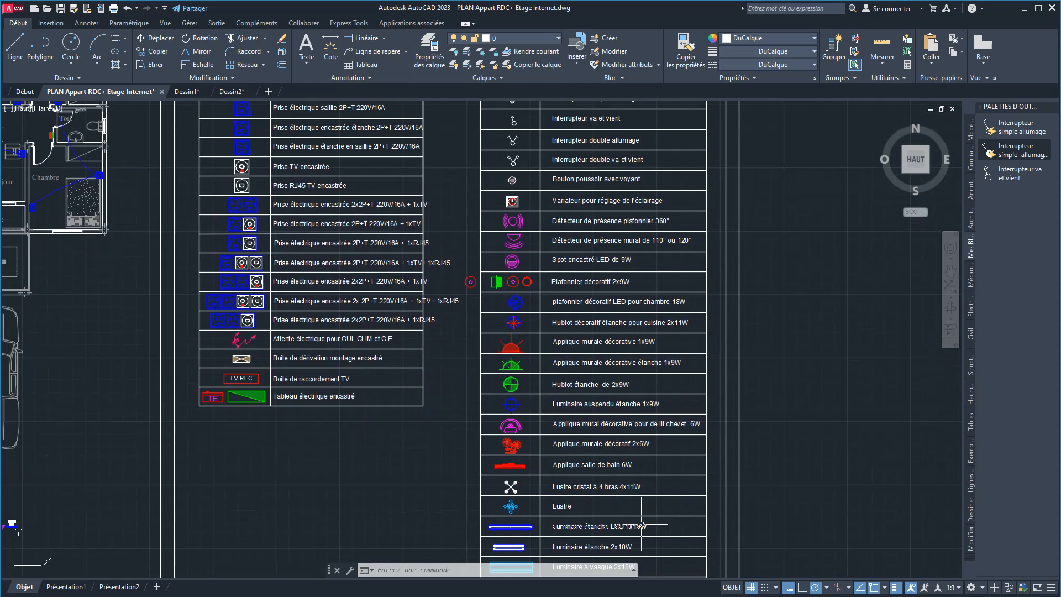
# - Open the legend's Applique murale décorative 1x9W symbol in the Block Editor to inspect its geometry
pyautogui.doubleClick(514, 346)
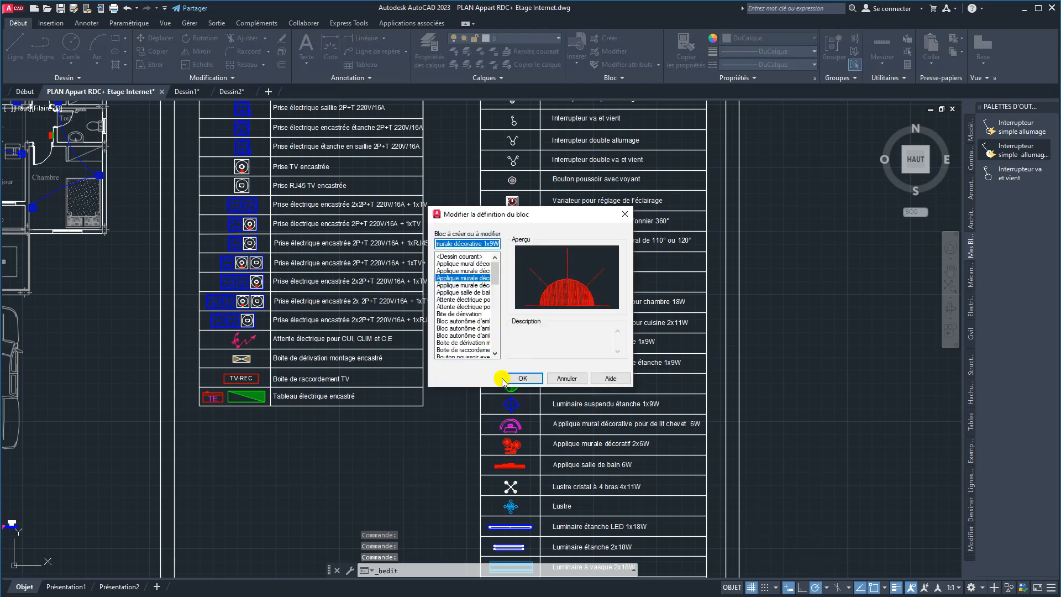
pyautogui.click(517, 379)
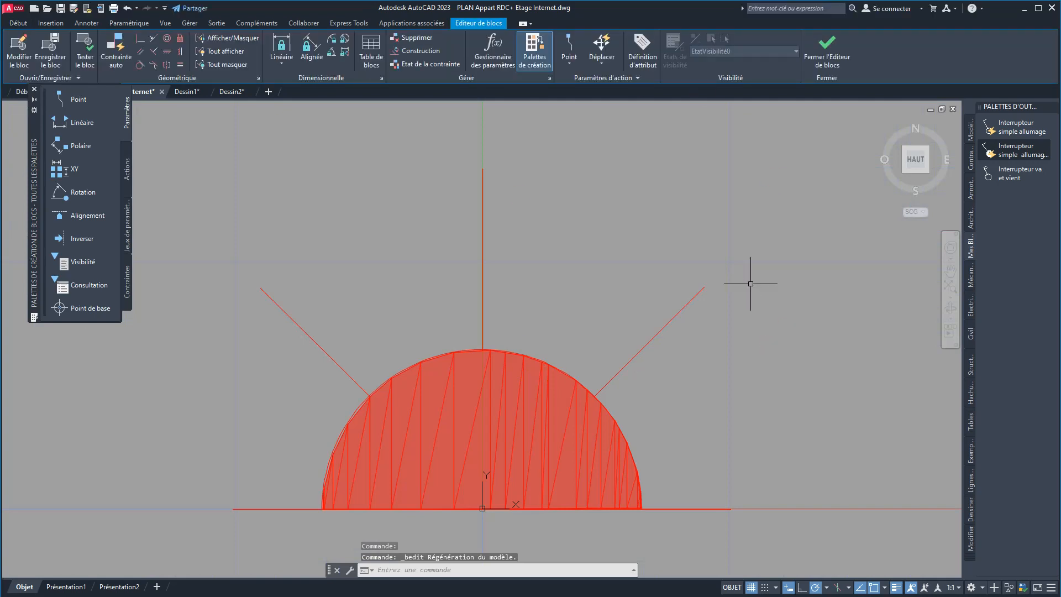
pyautogui.click(128, 116)
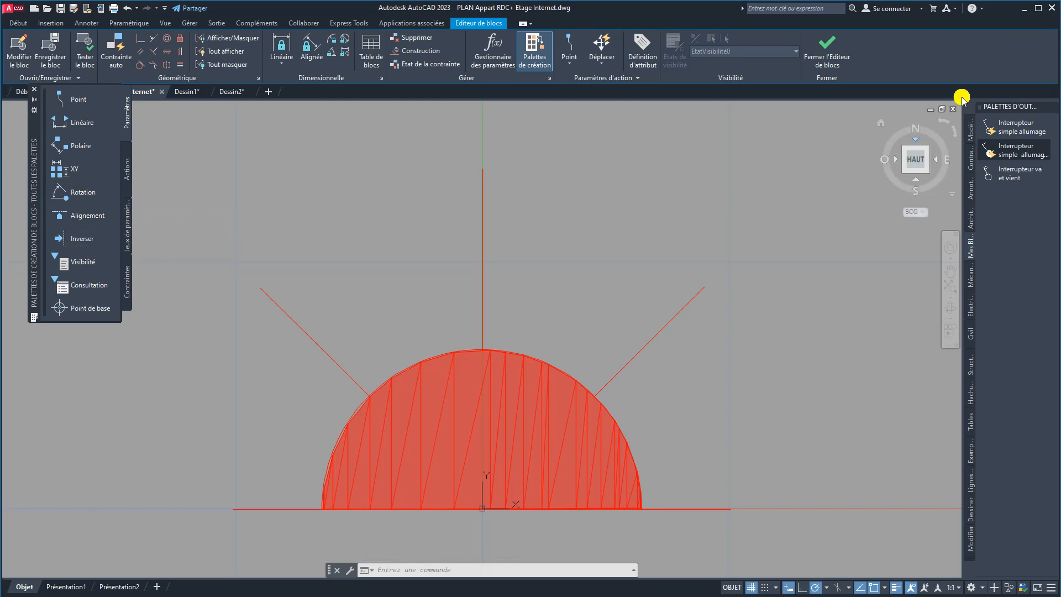
# - Close the PLAN Appart RDC+ Etage Internet drawing with its changes saved and reopen it from the recent files
pyautogui.click(953, 110)
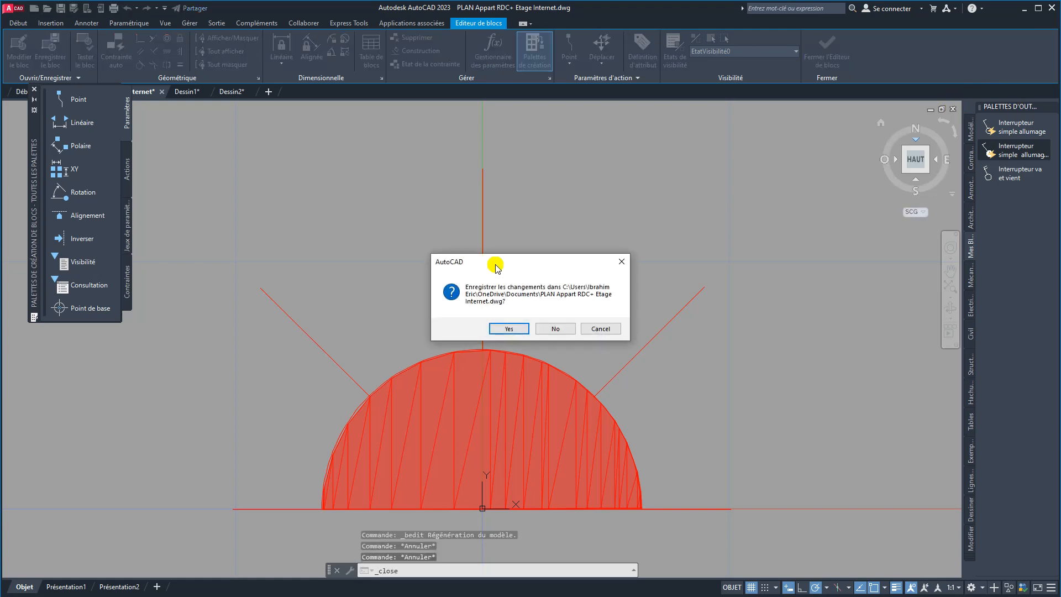
pyautogui.click(501, 333)
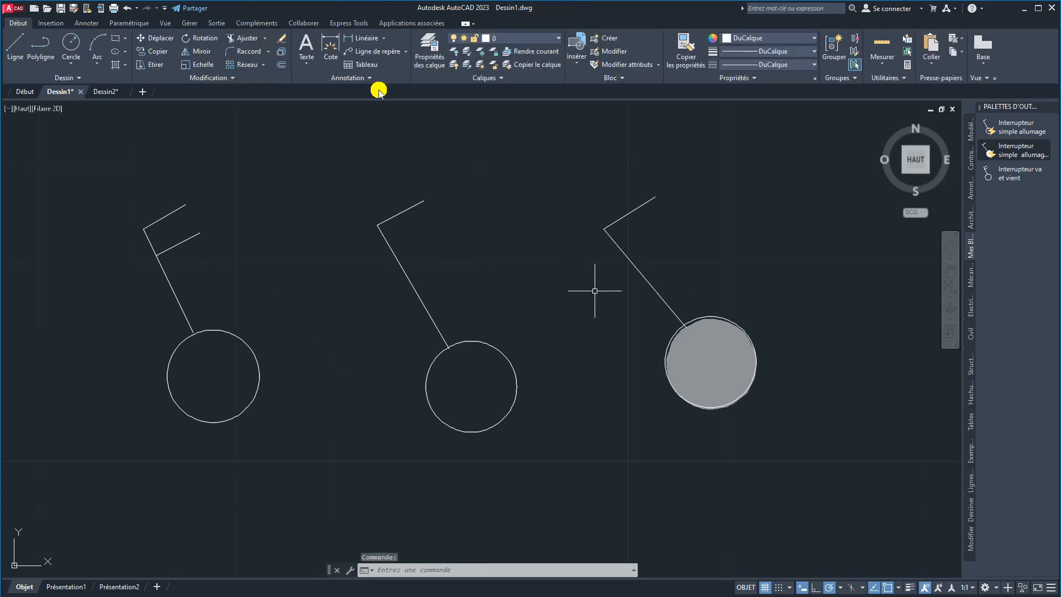
pyautogui.click(28, 91)
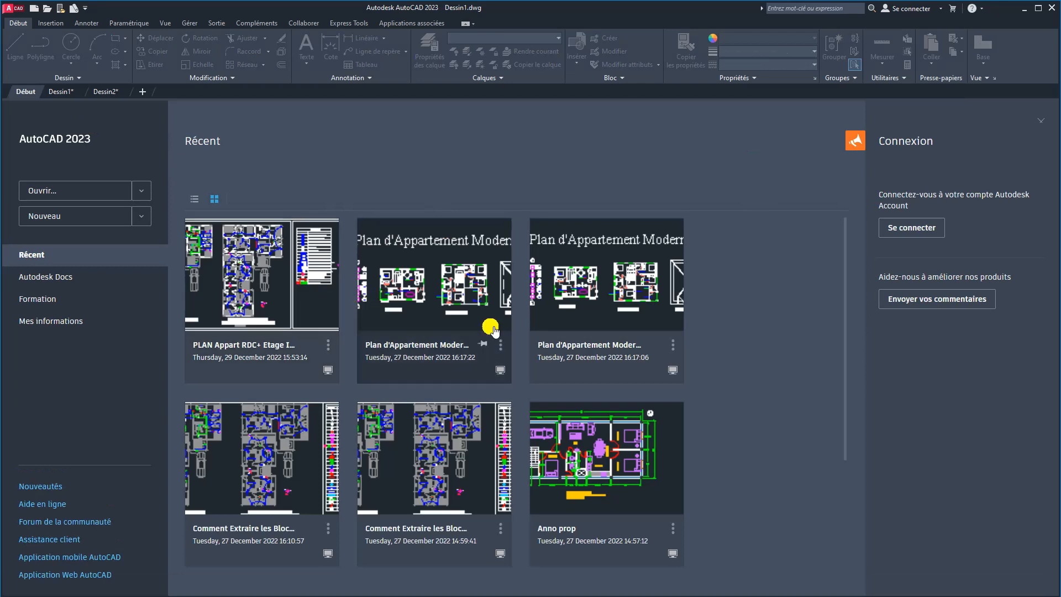
pyautogui.click(281, 291)
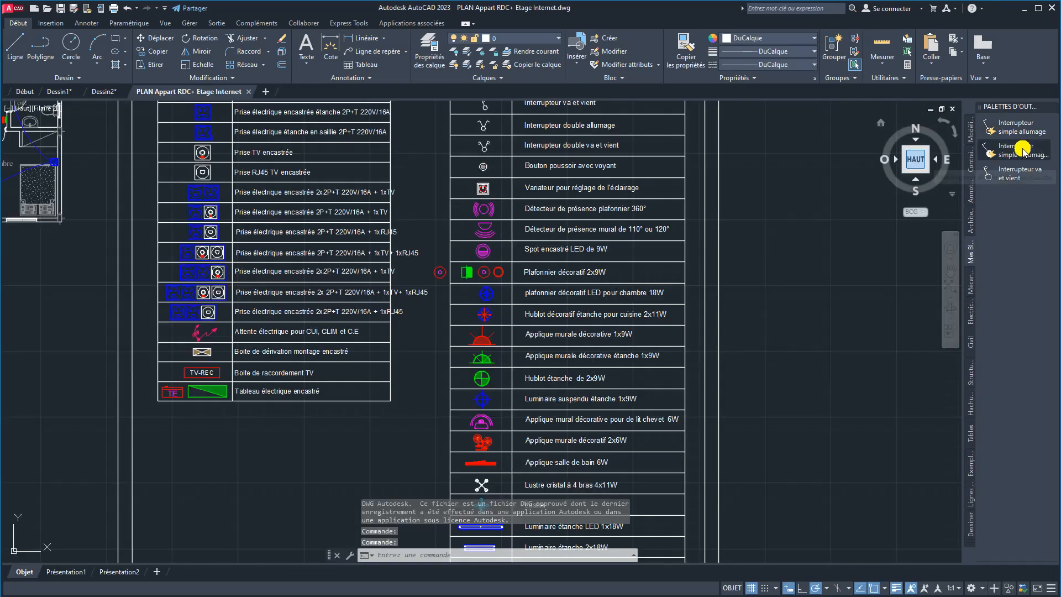
# - Add both Détecteur de présence, plafonnier décoratif LED, Hublot décoratif étanche, Applique murale décorative 1x9W and Applique mural décorative pour de lit blocks to the custom palette
pyautogui.click(907, 180)
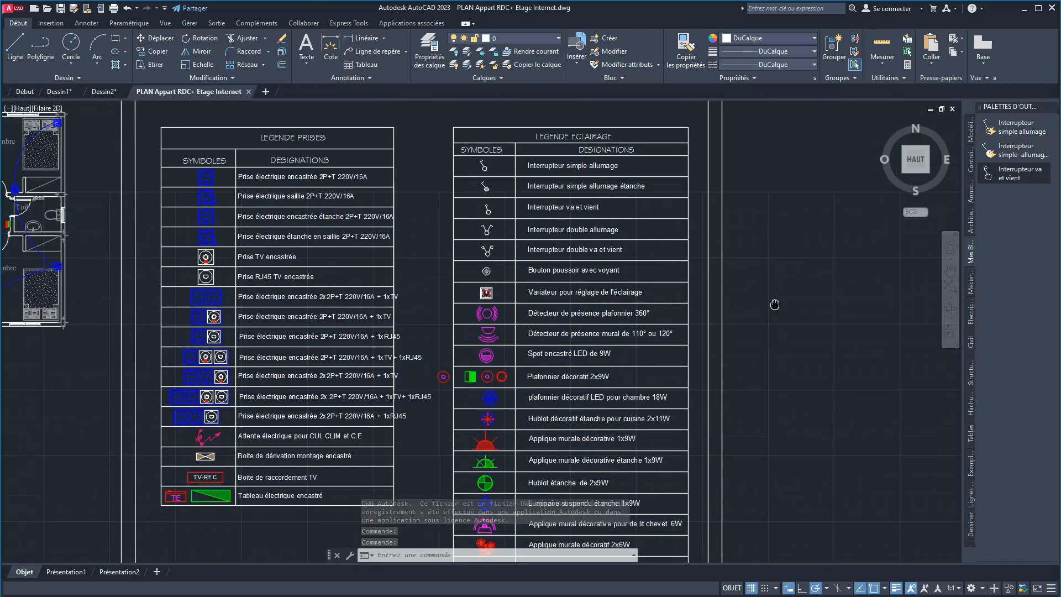
pyautogui.moveTo(645, 349); pyautogui.dragTo(640, 274, button='middle')
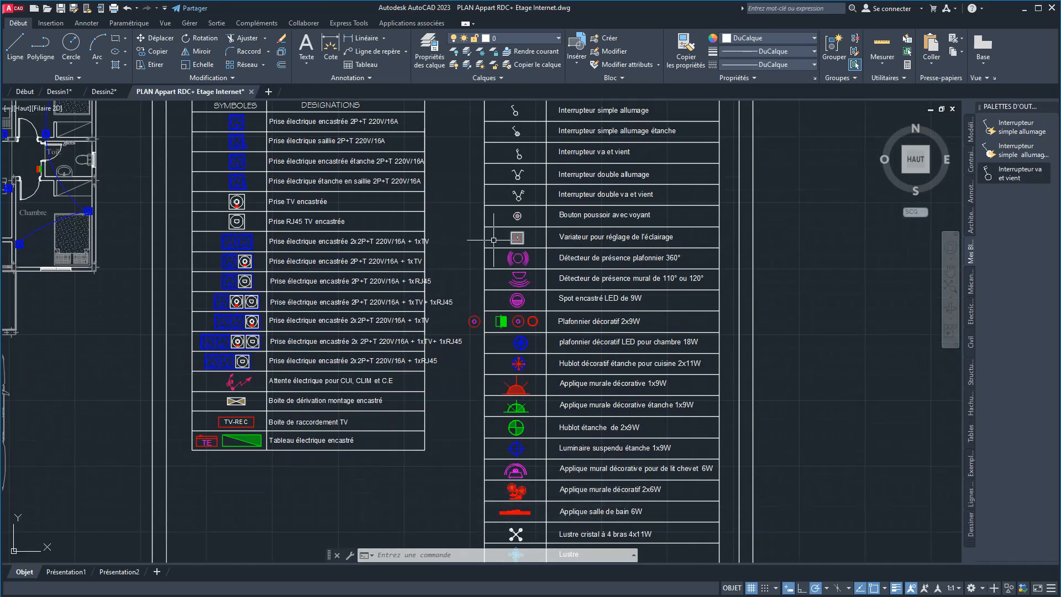
pyautogui.moveTo(524, 258); pyautogui.dragTo(1030, 232)
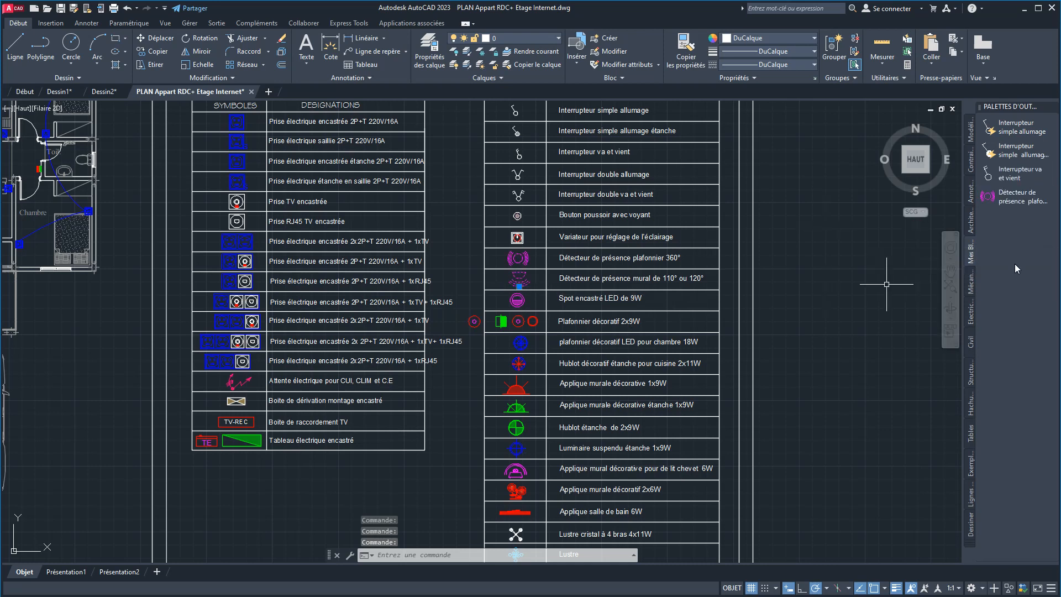
pyautogui.moveTo(530, 276)
pyautogui.mouseDown()
pyautogui.moveTo(1034, 277)
pyautogui.moveTo(1024, 254)
pyautogui.mouseUp()
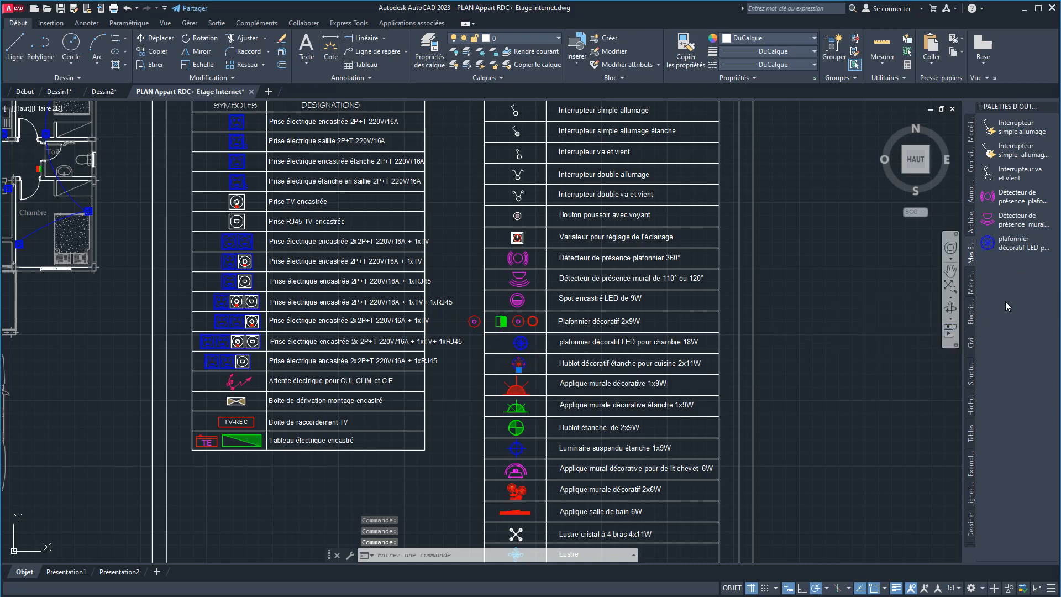
pyautogui.moveTo(518, 365); pyautogui.dragTo(1019, 316)
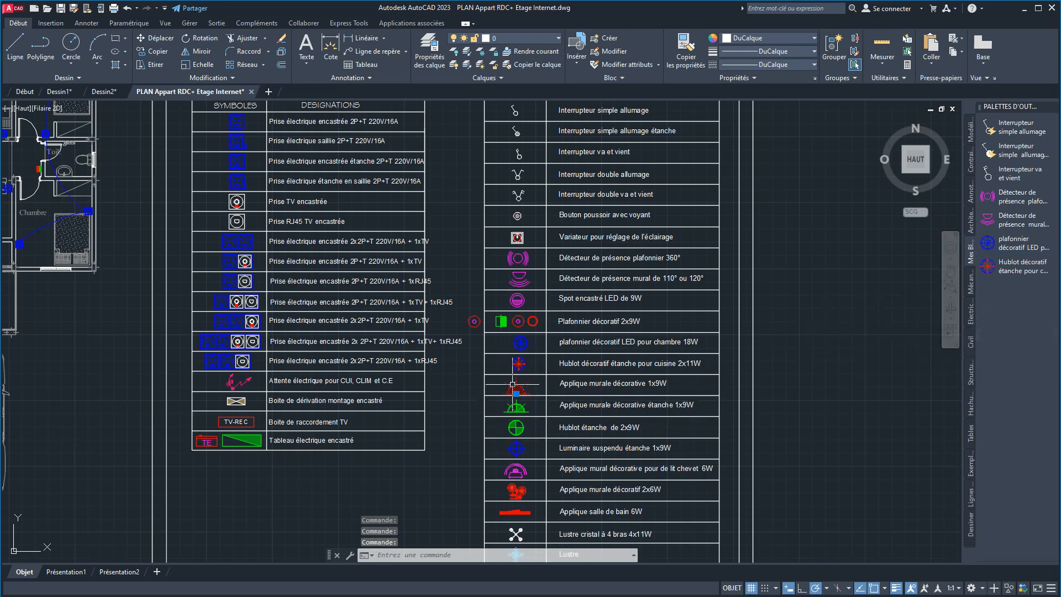
pyautogui.moveTo(1050, 332); pyautogui.dragTo(1031, 325)
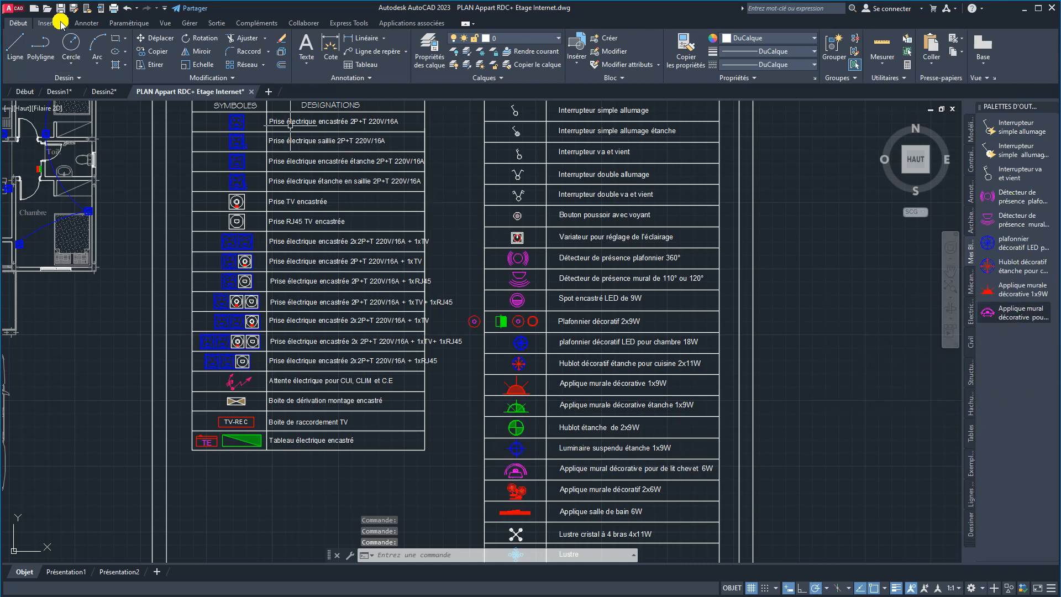
# - Create a new blank drawing and insert the Détecteur de présence plafonnier and Détecteur de présence mural blocks from the custom palette
pyautogui.click(266, 92)
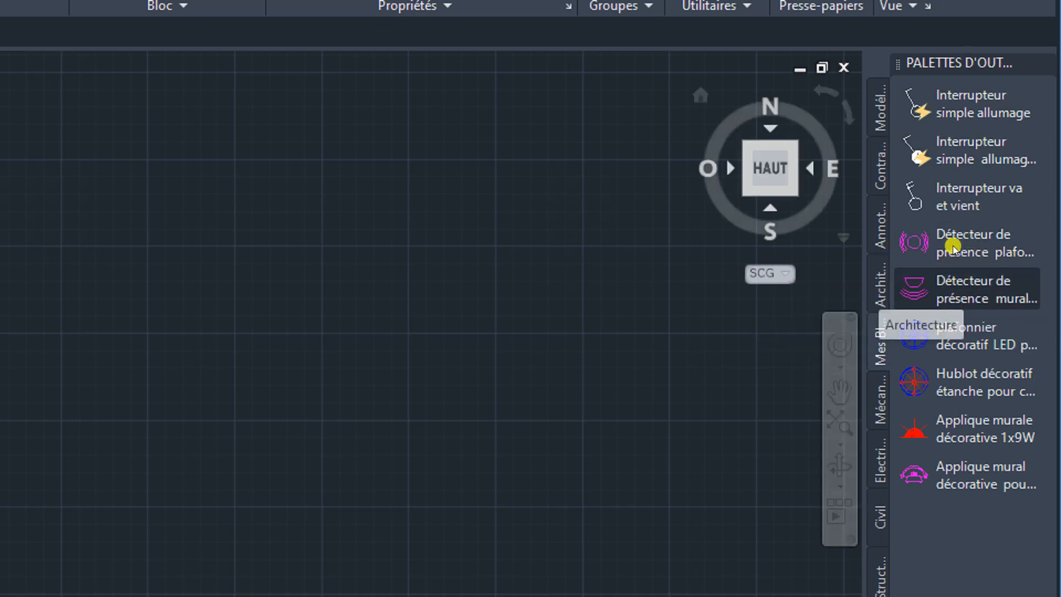
pyautogui.click(407, 299)
pyautogui.scroll(3, 408, 301)
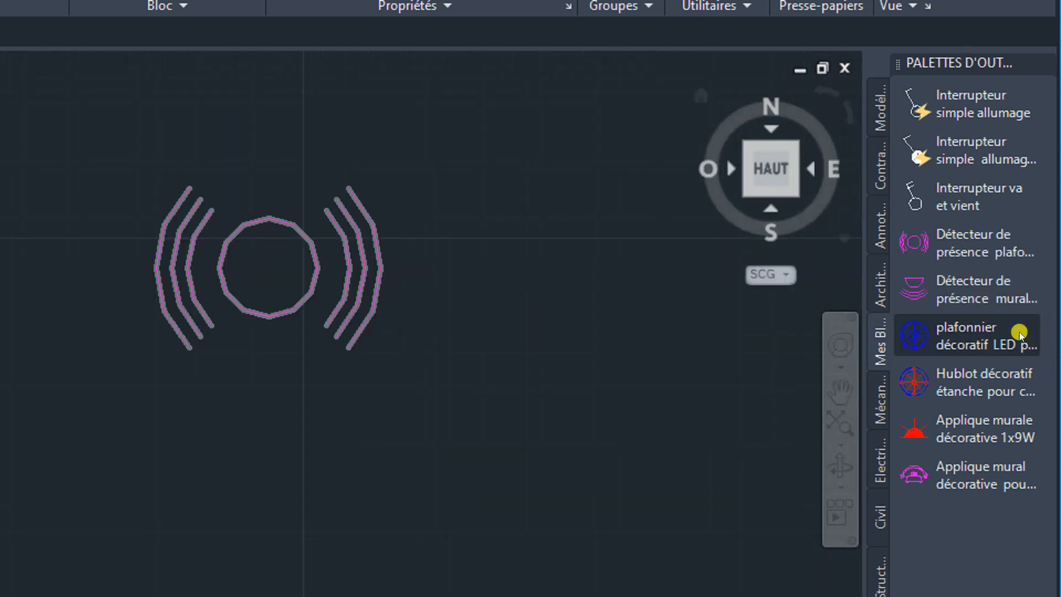
pyautogui.click(973, 289)
pyautogui.click(560, 461)
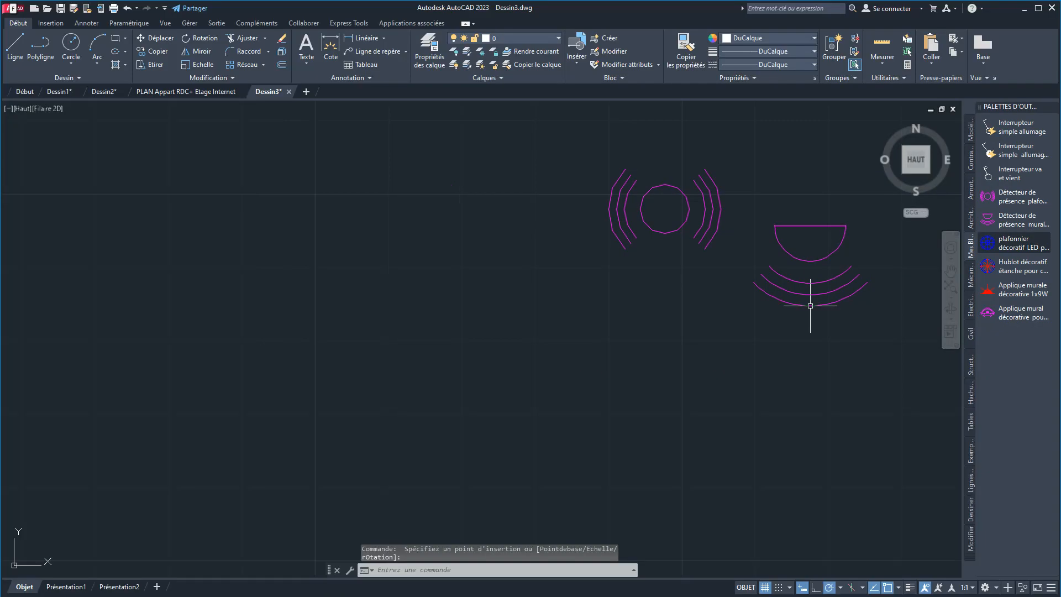
# - Create another blank drawing and insert the Applique mural décorative pour de lit chevet block from the custom palette
pyautogui.click(168, 91)
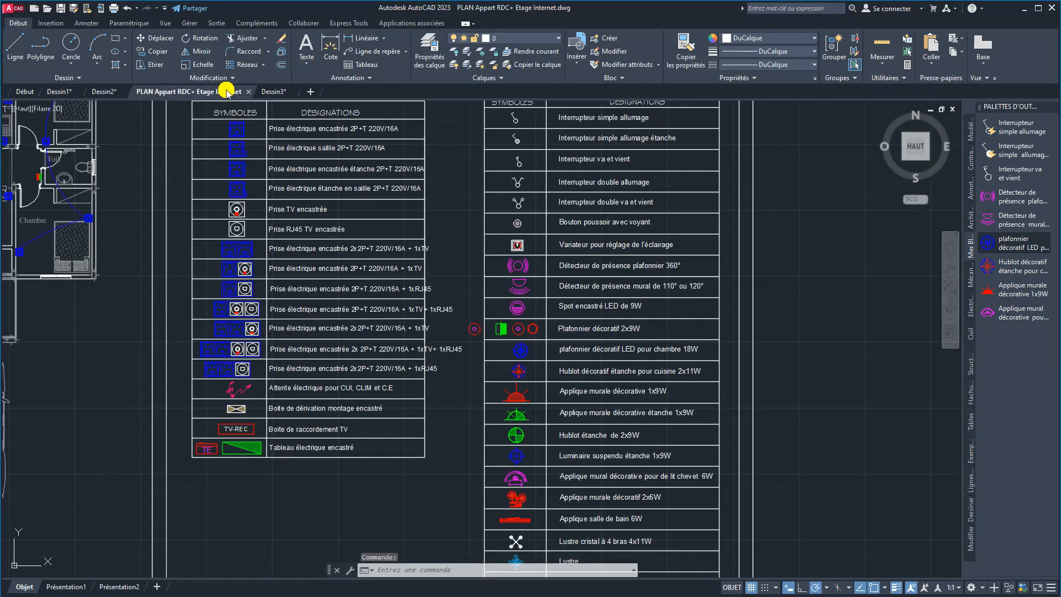
pyautogui.click(270, 91)
pyautogui.click(310, 92)
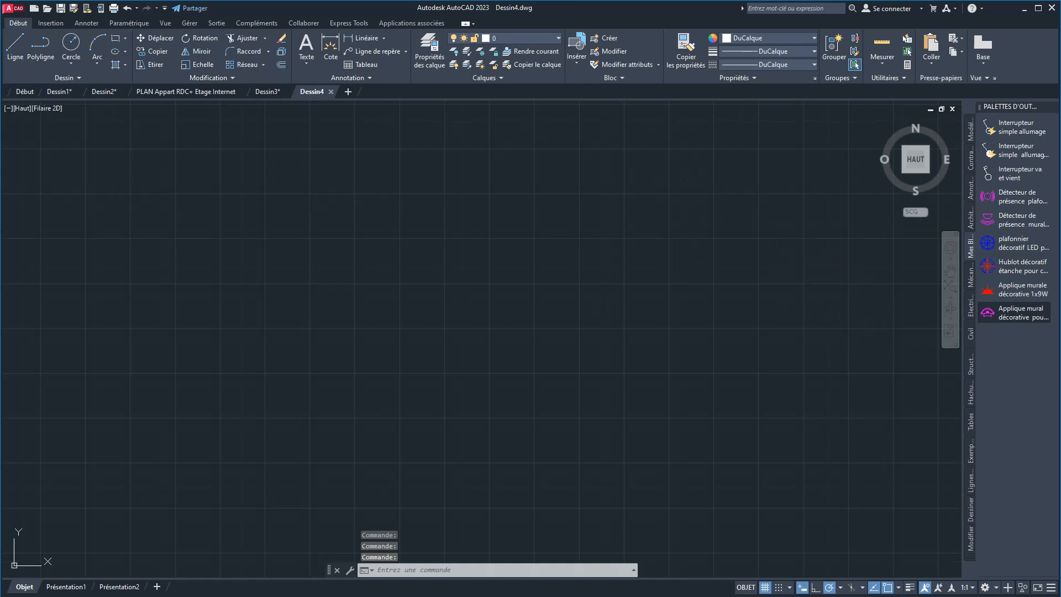
pyautogui.click(1017, 312)
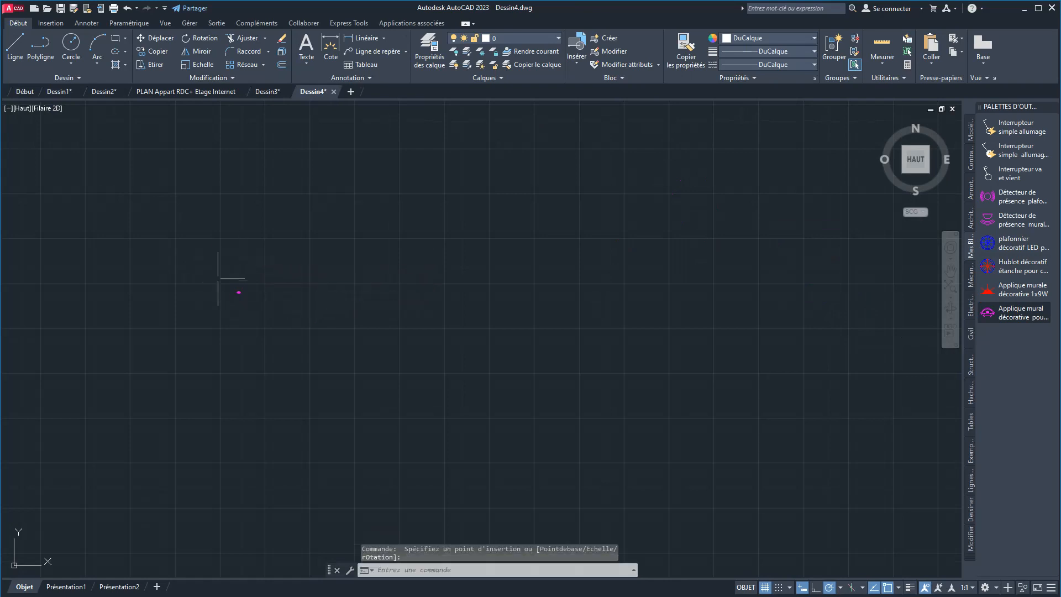
pyautogui.scroll(3, 232, 275)
pyautogui.scroll(5, 305, 332)
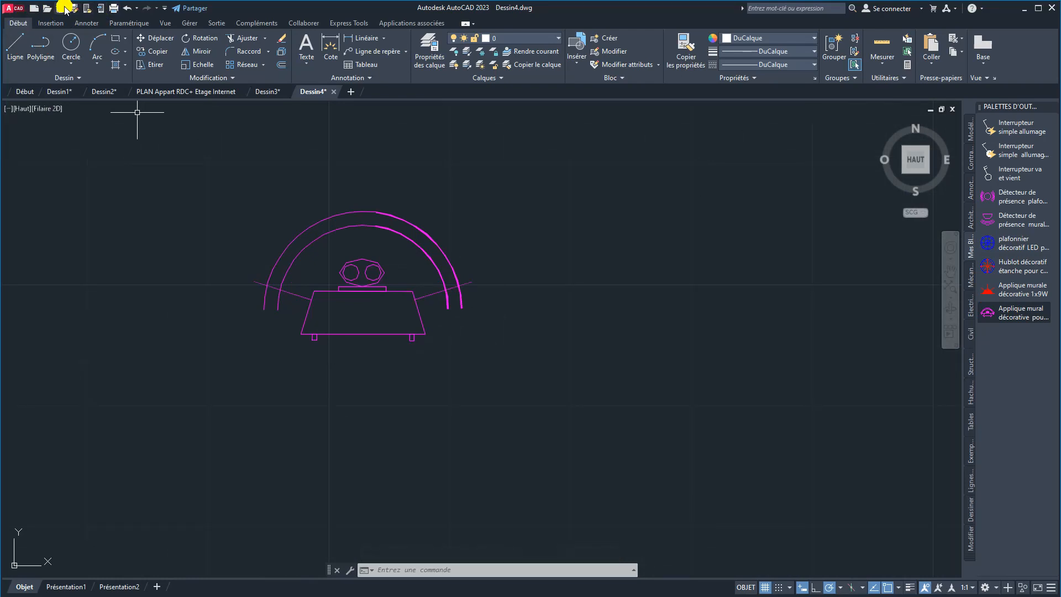
# - Open the existing drawing Plan de ma Maison Au Village modif 09092022 from the Documents folder
pyautogui.click(47, 8)
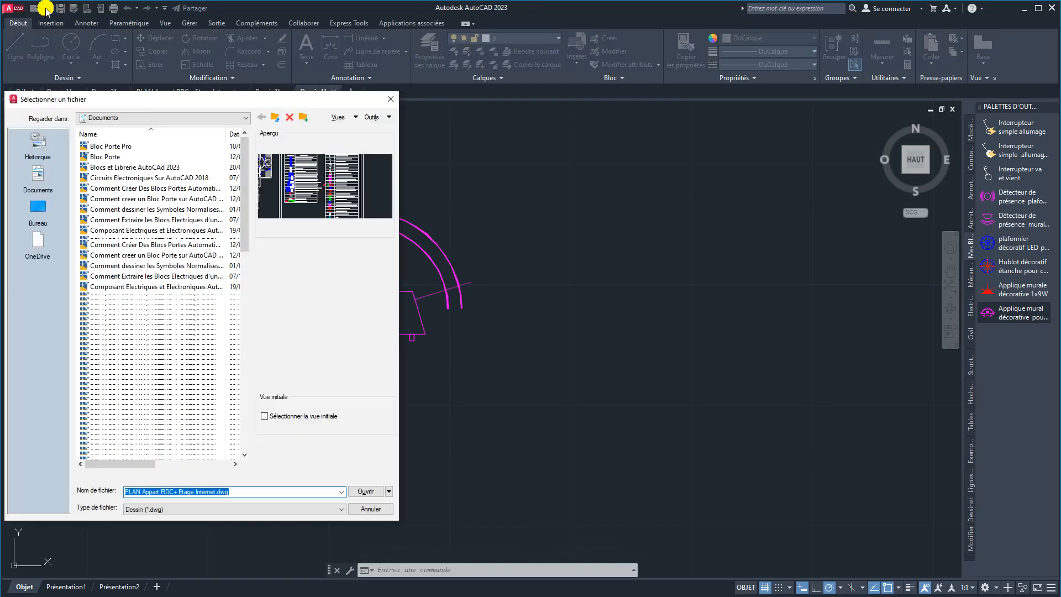
pyautogui.click(133, 294)
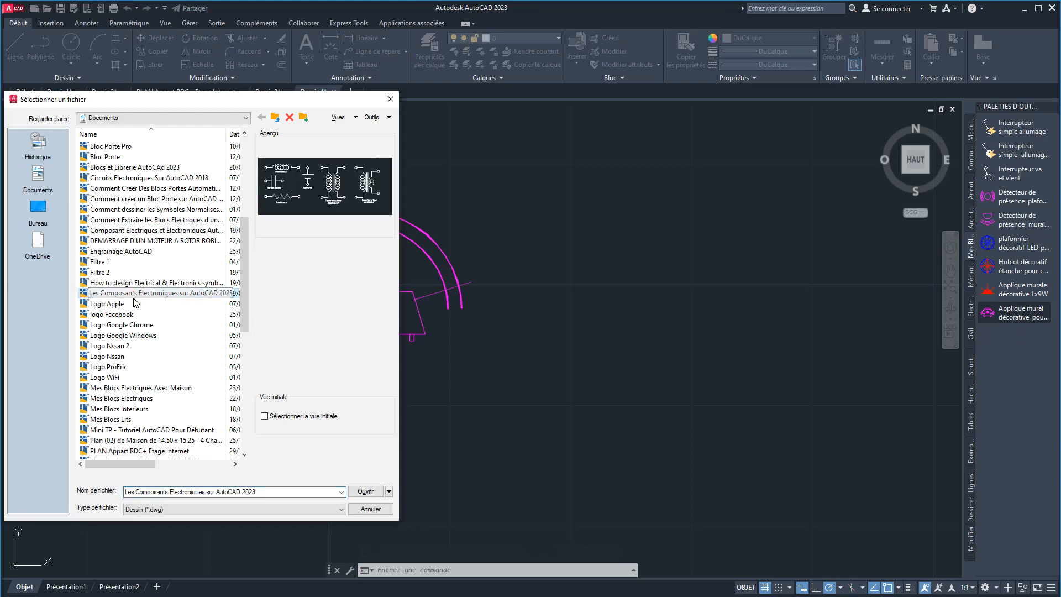
pyautogui.press('p')
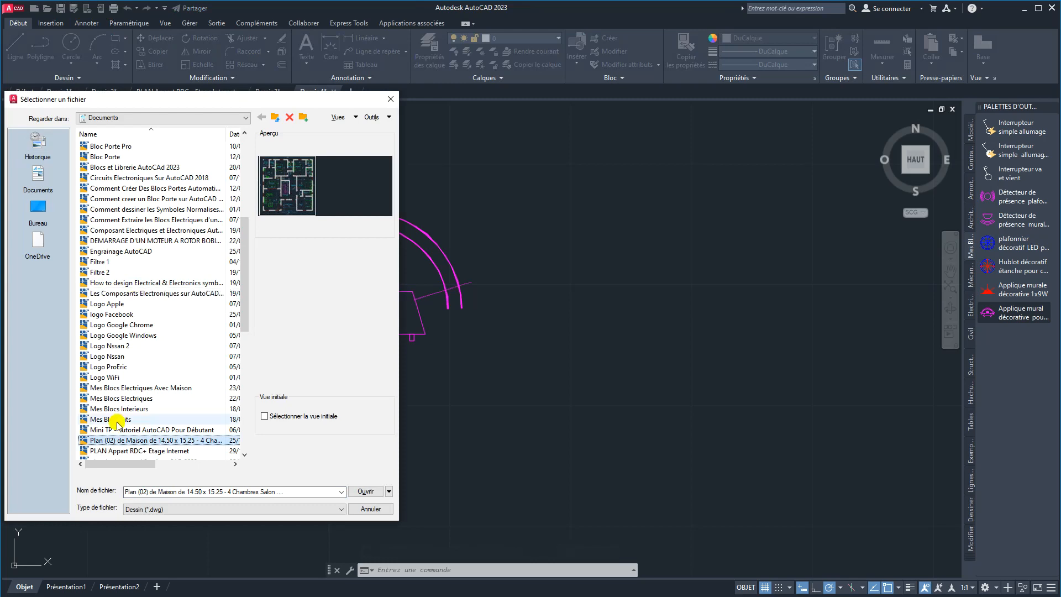
pyautogui.scroll(-2, 166, 403)
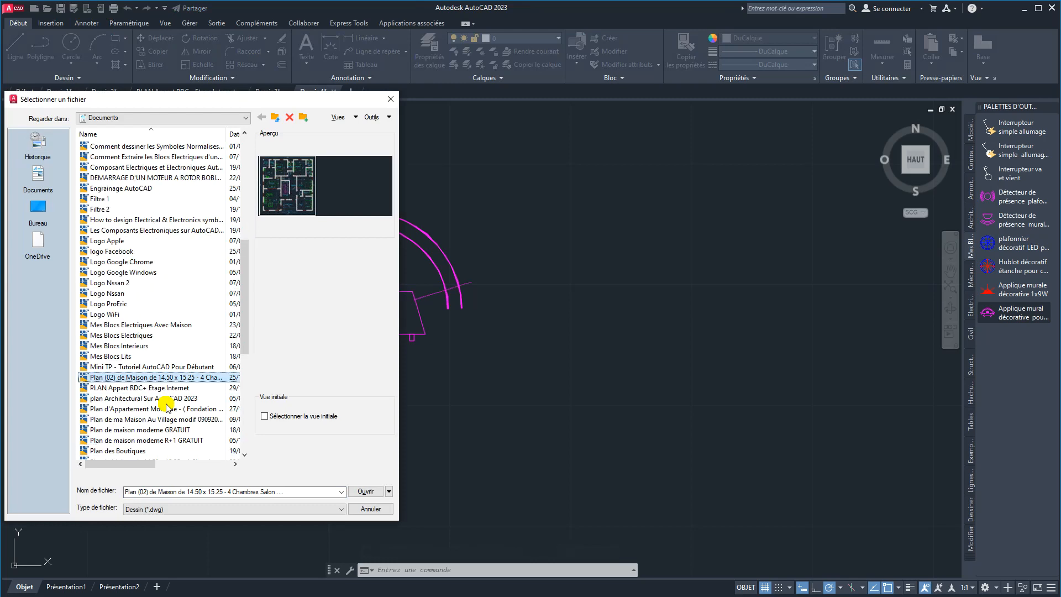
pyautogui.click(126, 389)
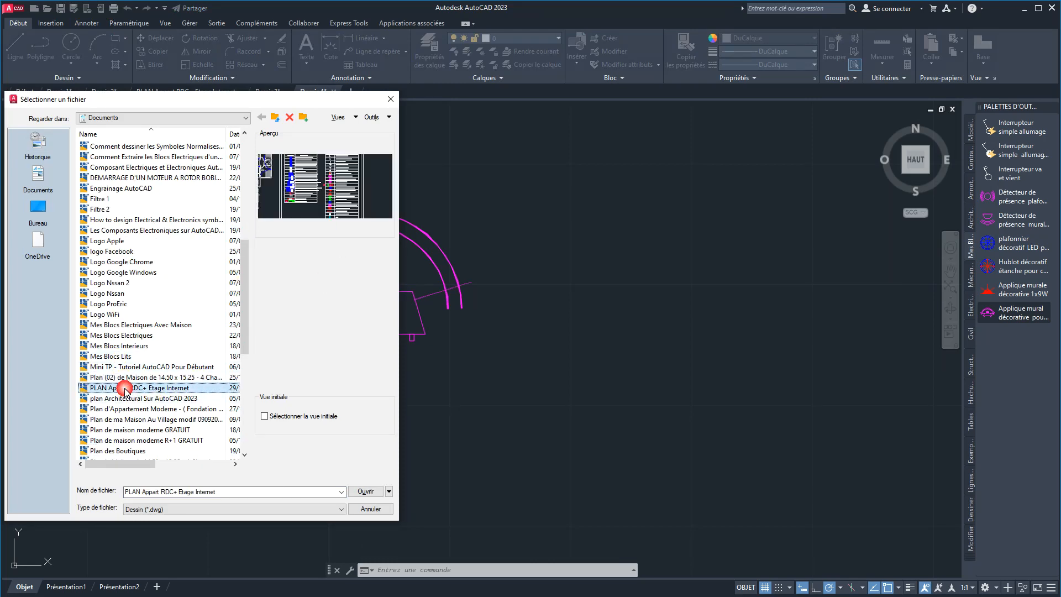
pyautogui.click(122, 399)
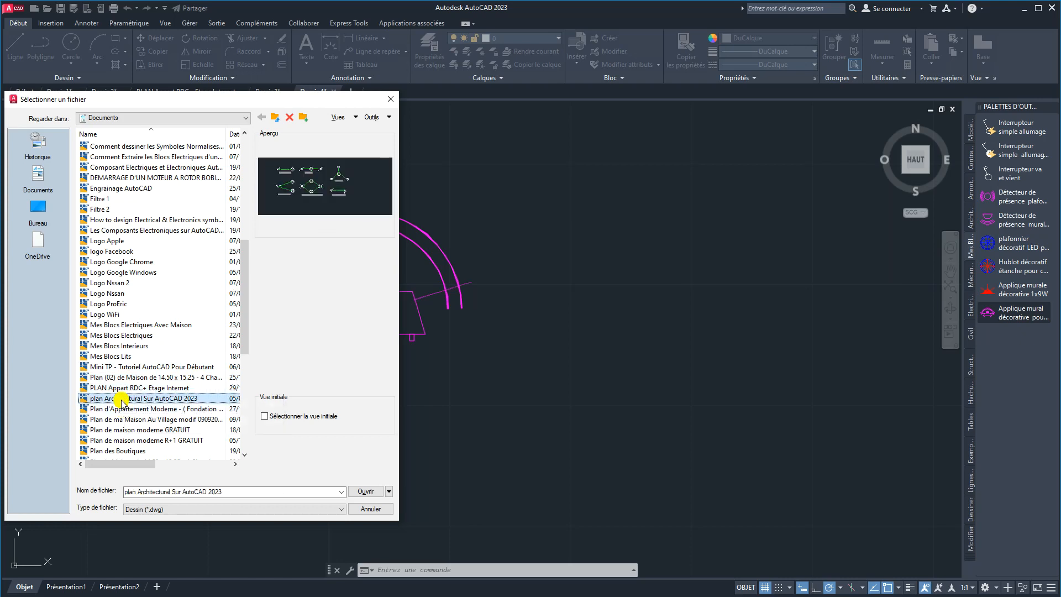
pyautogui.click(123, 420)
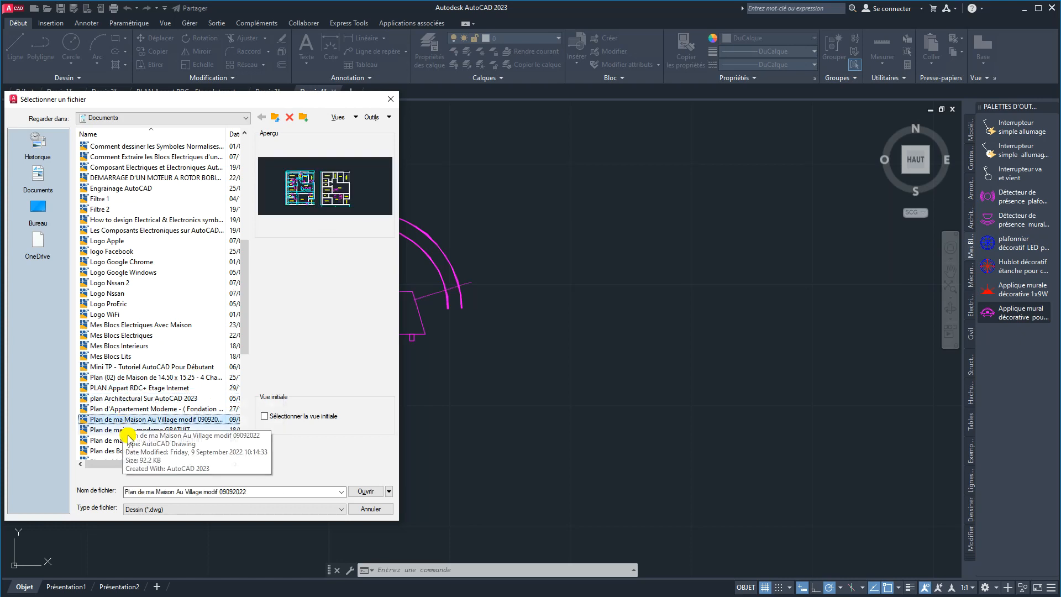
pyautogui.doubleClick(128, 421)
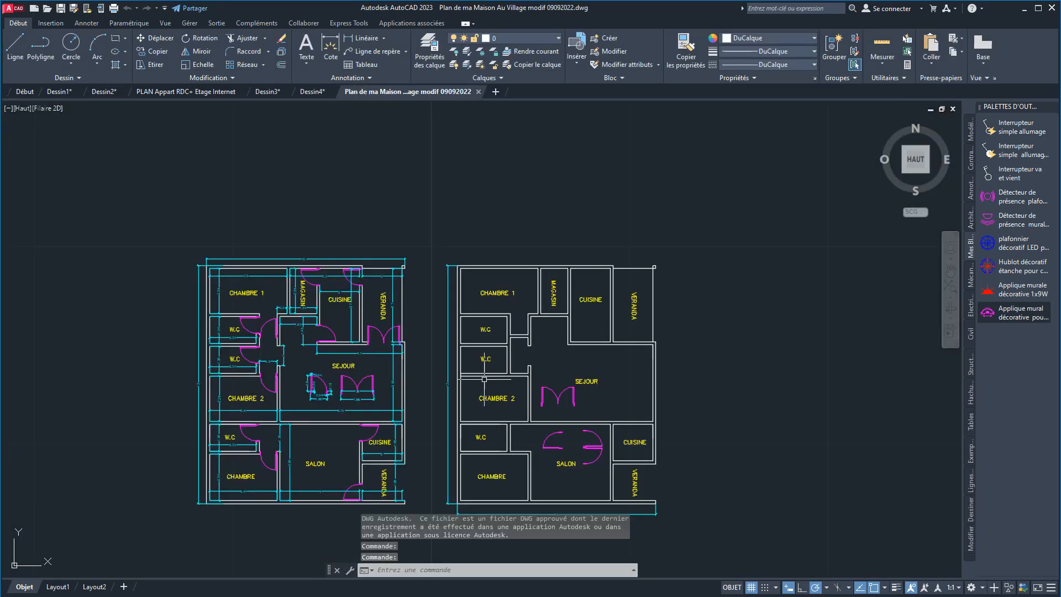
# - Try inserting the Détecteur de présence plafonnier block at its default scale in the SEJOUR of the plan without interior dimensions
pyautogui.scroll(2, 542, 370)
pyautogui.moveTo(543, 370)
pyautogui.mouseDown(button='middle')
pyautogui.moveTo(573, 333)
pyautogui.moveTo(636, 309)
pyautogui.mouseUp(button='middle')
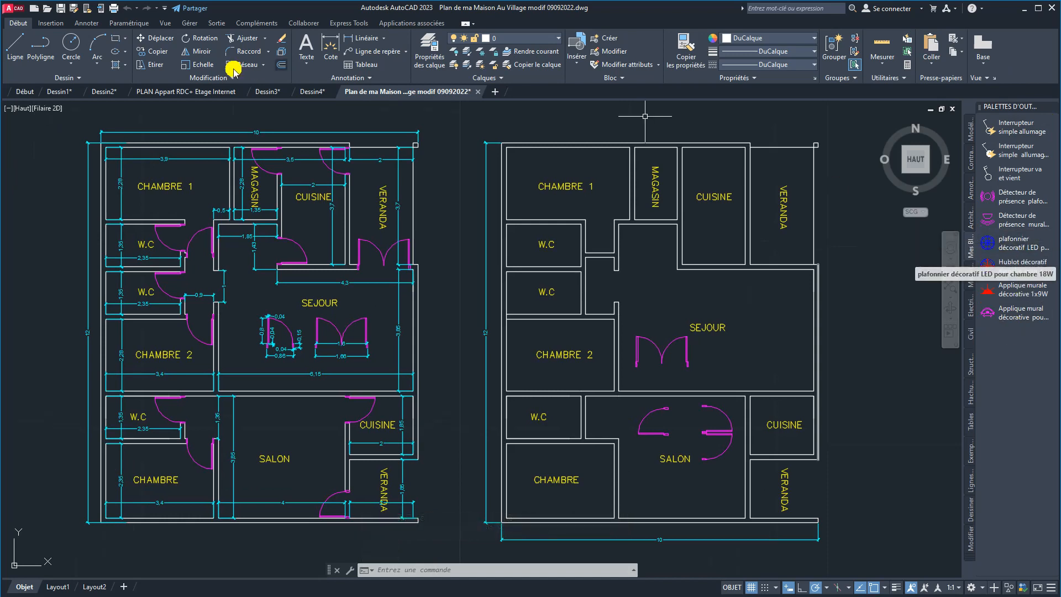
pyautogui.moveTo(168, 93)
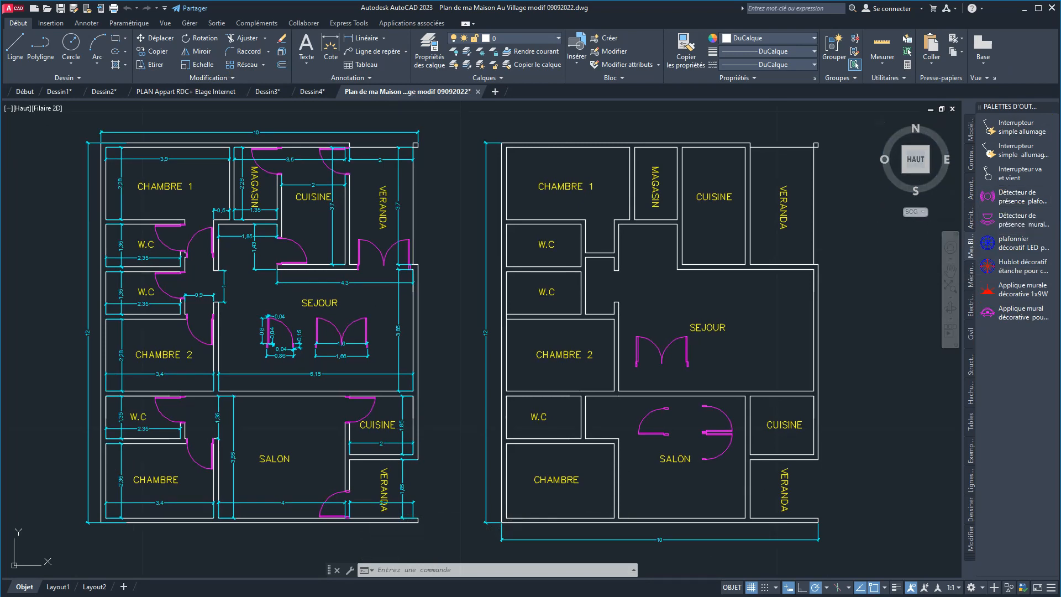
pyautogui.click(727, 295)
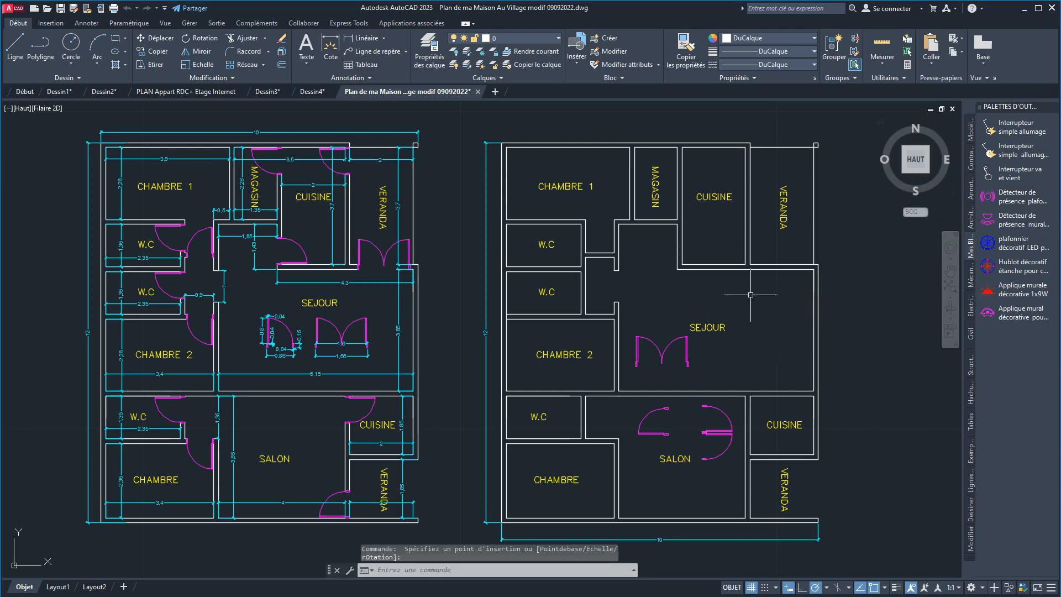
pyautogui.scroll(15, 727, 295)
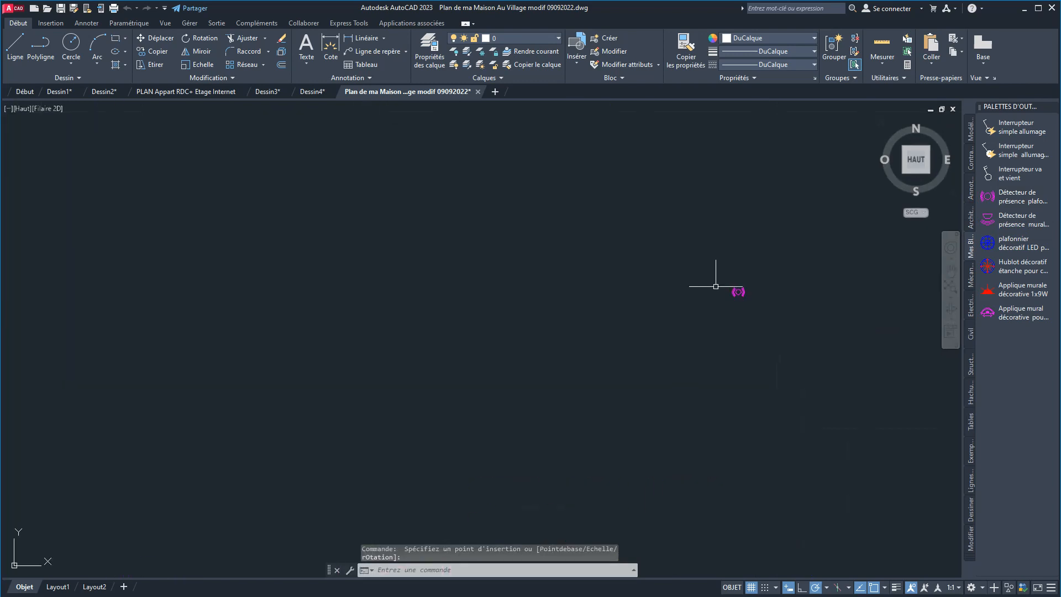
pyautogui.scroll(12, 743, 294)
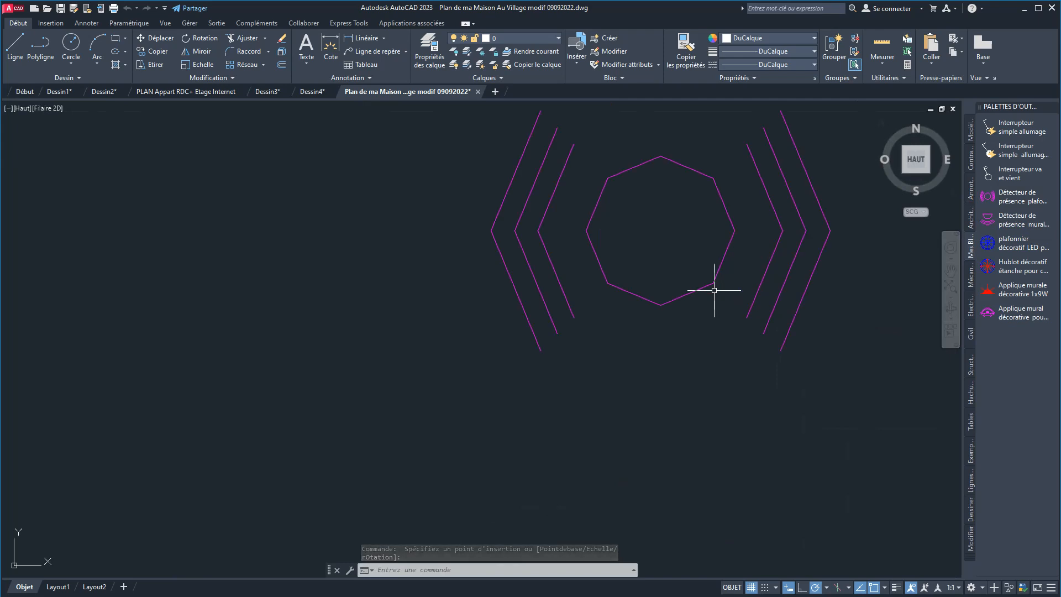
pyautogui.scroll(-8, 713, 290)
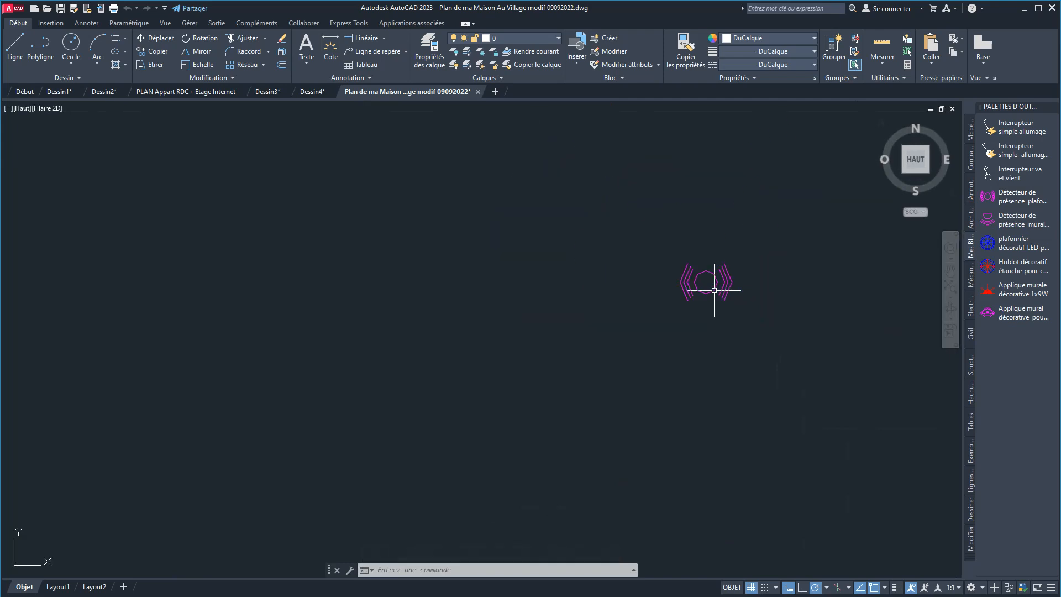
# - Erase the Détecteur de présence plafonnier block from the SEJOUR
pyautogui.click(645, 220)
pyautogui.click(775, 372)
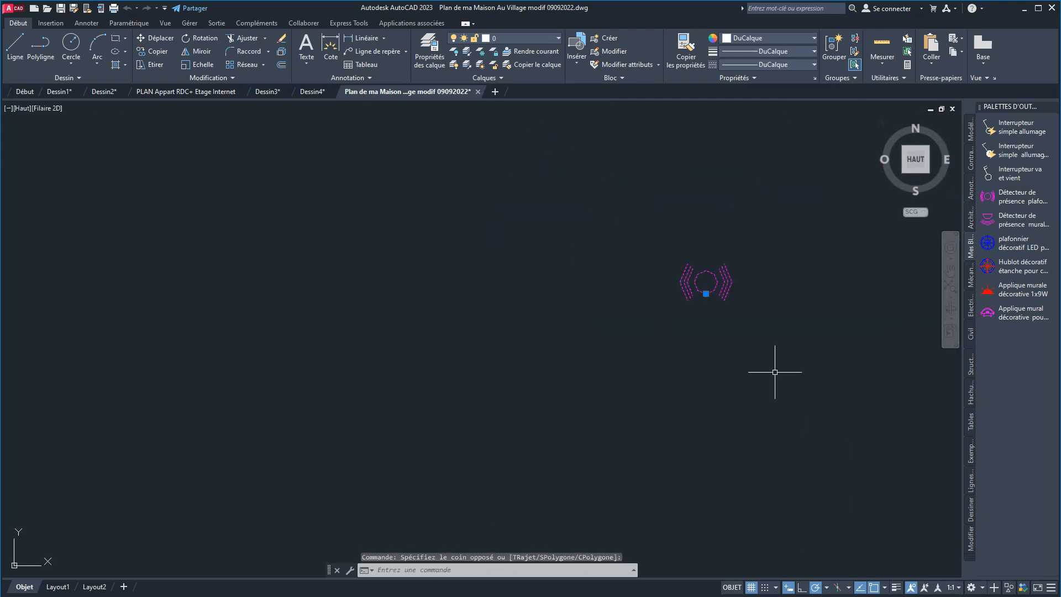
pyautogui.write('effacer')
pyautogui.press('Return')
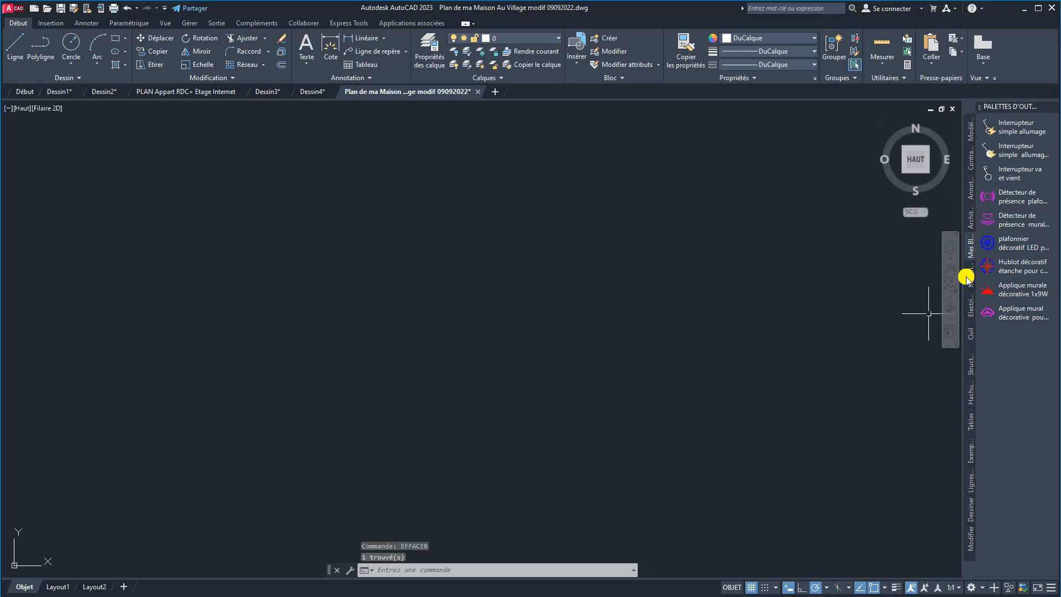
# - Insert the Hublot décoratif étanche block from the custom palette at scale 100, just above the SEJOUR label of the plan without interior dimensions
pyautogui.click(950, 286)
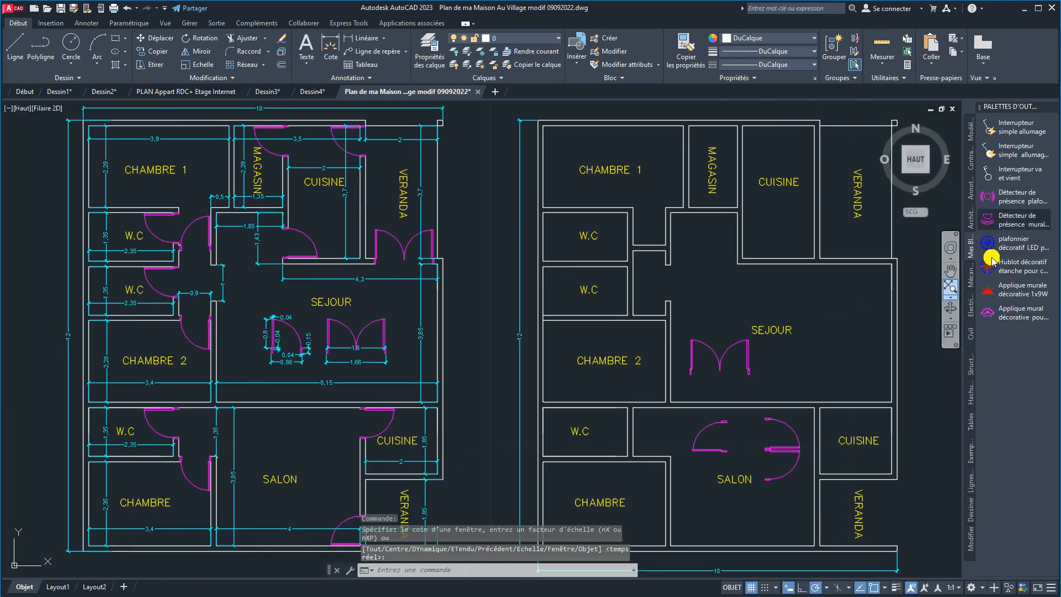
pyautogui.click(988, 266)
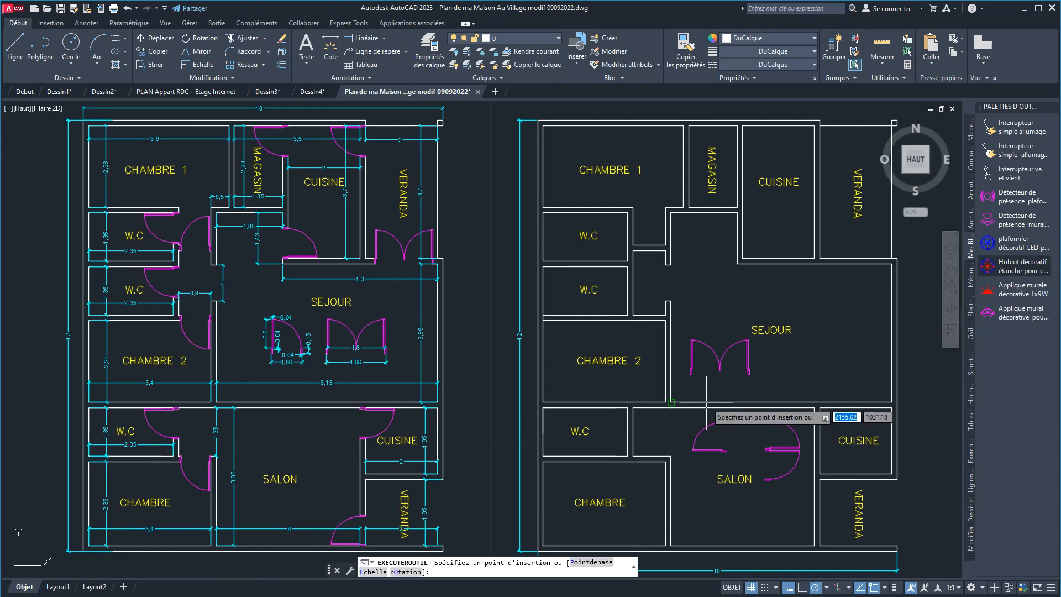
pyautogui.click(369, 573)
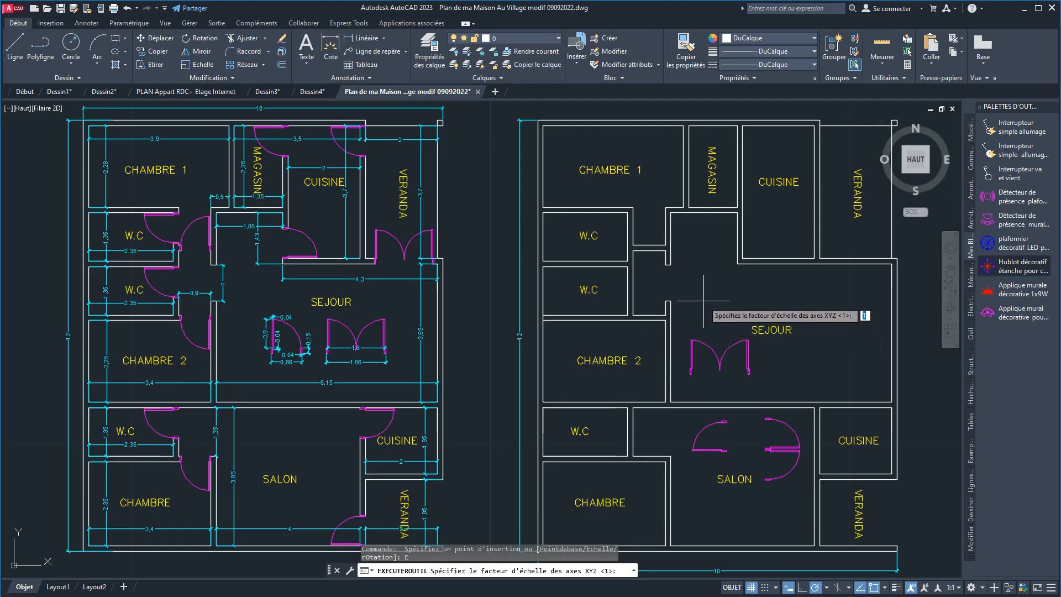
pyautogui.scroll(5, 706, 300)
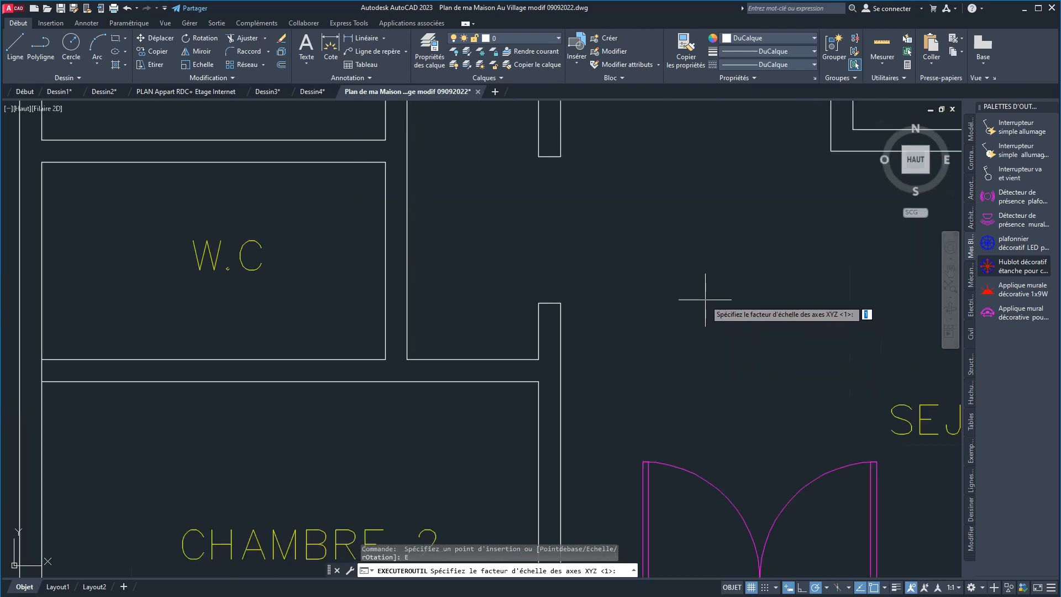
pyautogui.scroll(2, 705, 301)
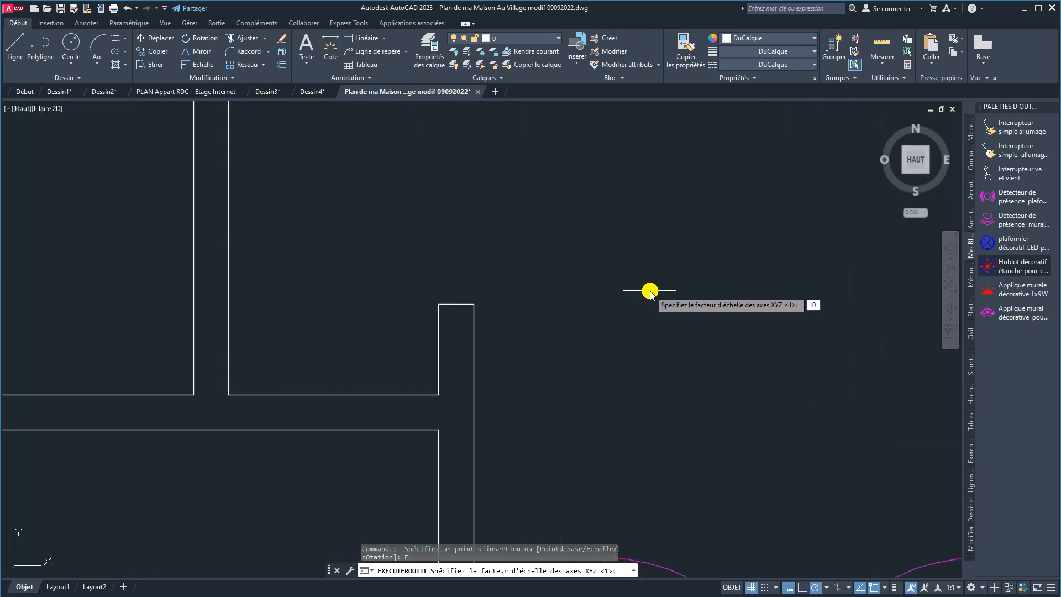
pyautogui.press('Return')
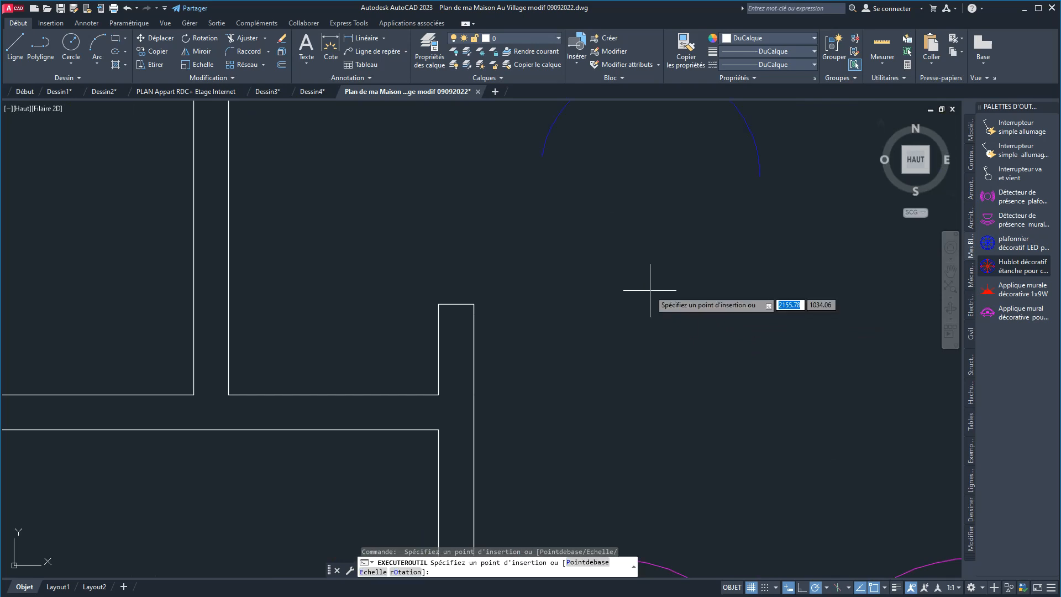
pyautogui.scroll(-2, 704, 289)
pyautogui.scroll(-3, 680, 306)
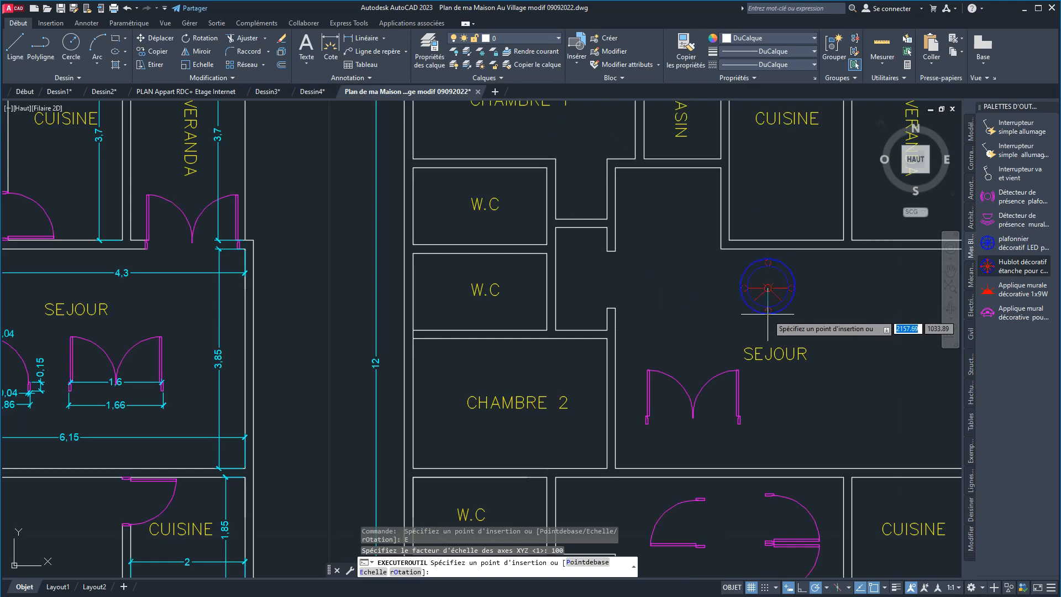
pyautogui.click(768, 288)
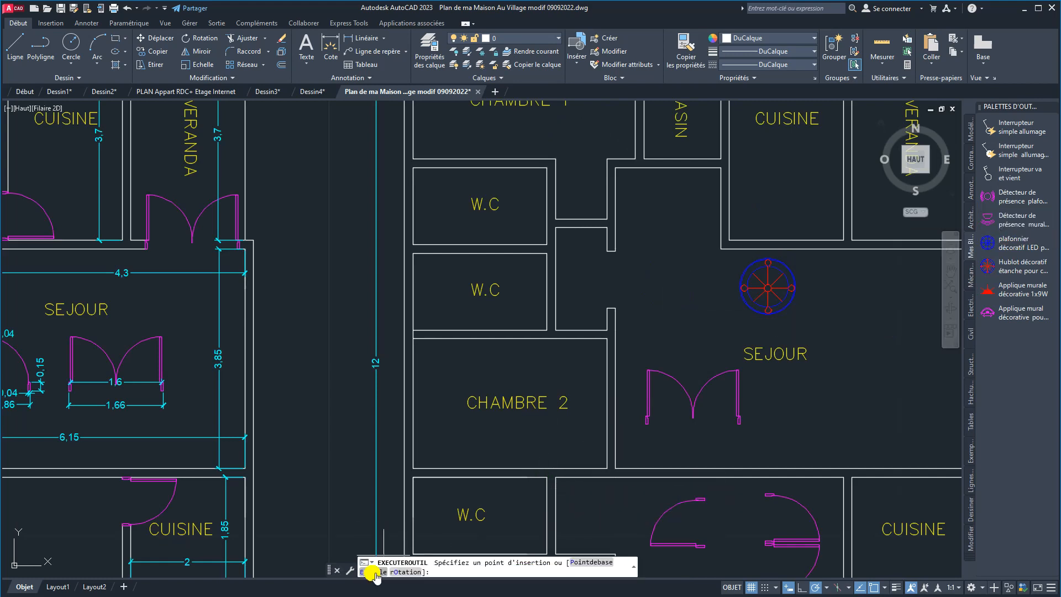
# - Insert the Détecteur de présence mural block at scale 50 in the SEJOUR, beside the Hublot symbol
pyautogui.click(374, 573)
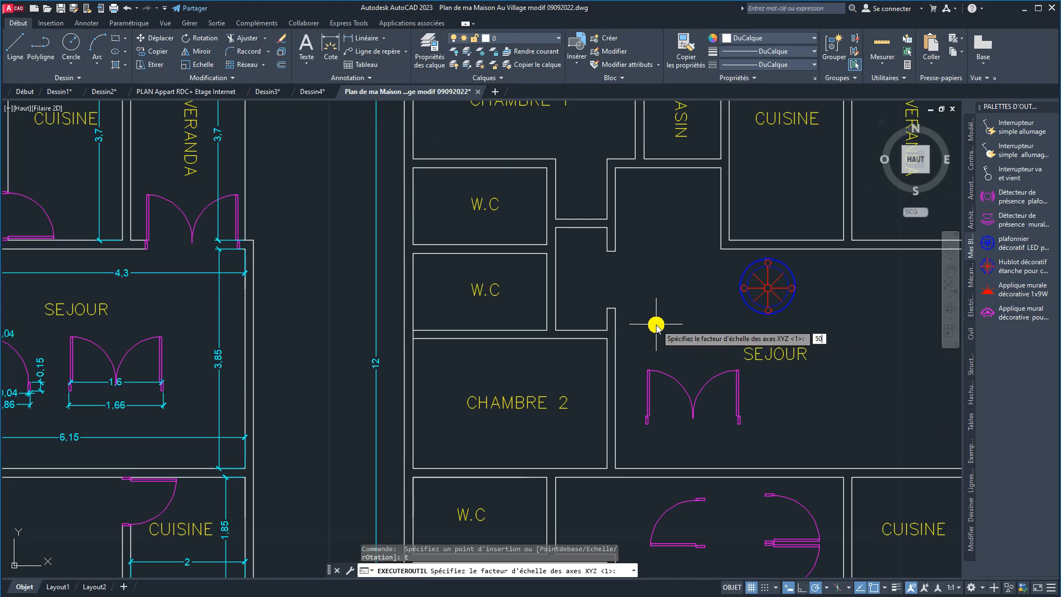
pyautogui.press('Return')
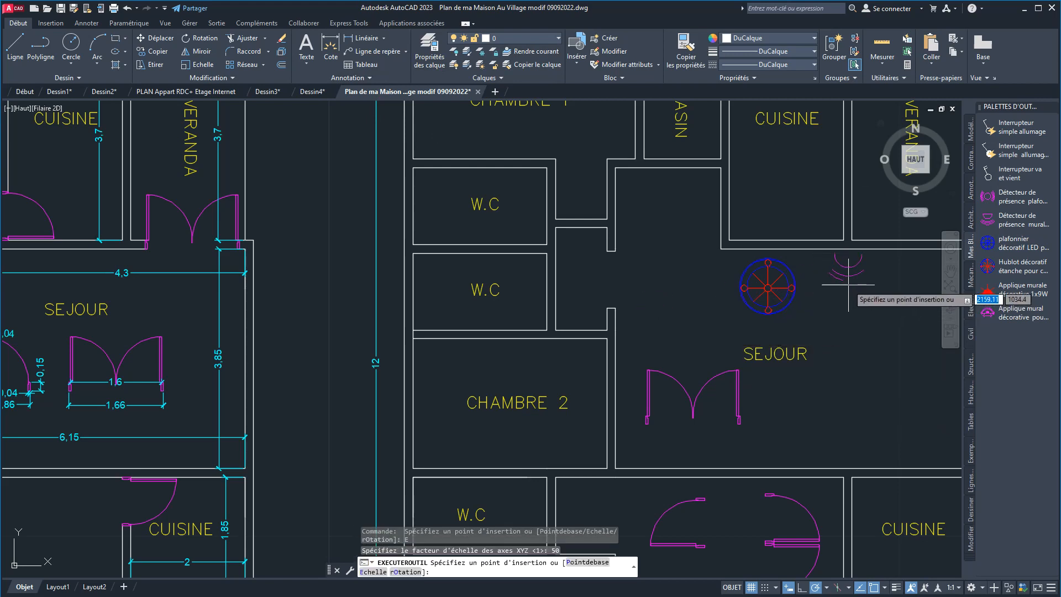
pyautogui.click(866, 294)
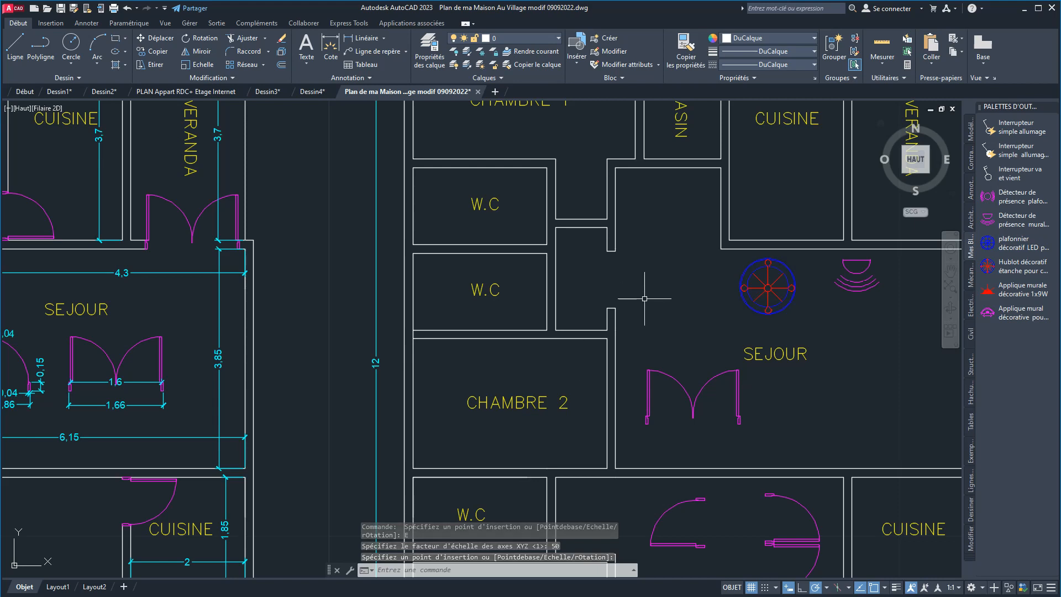
pyautogui.click(1031, 283)
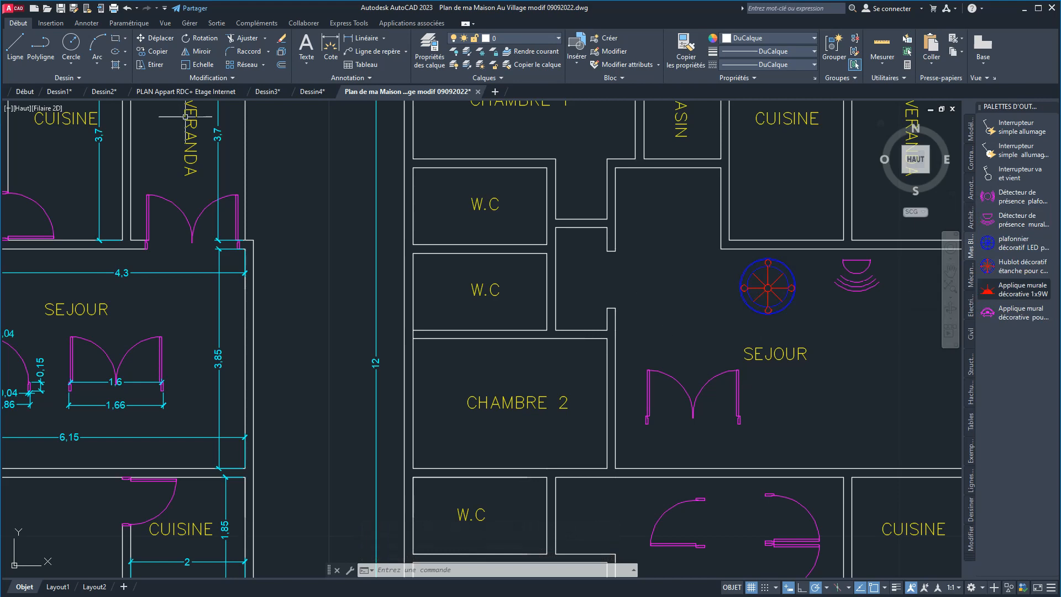
# - In the PLAN Appart RDC+ Etage Internet drawing, copy the lighting legend rows from Interrupteur va et vient to Applique salle de bain 6W
pyautogui.click(168, 93)
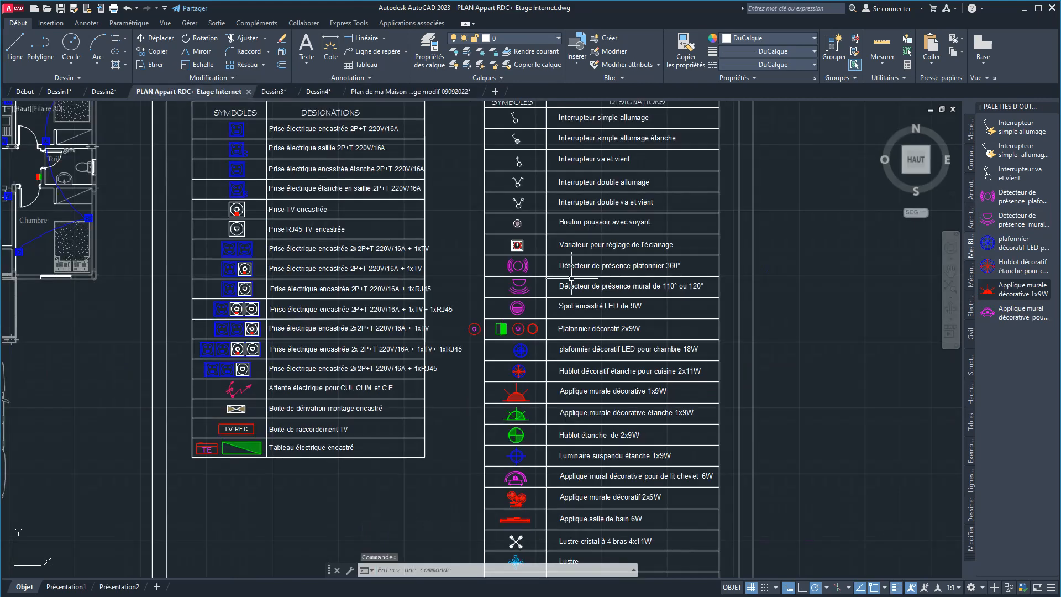
pyautogui.moveTo(452, 142); pyautogui.dragTo(760, 469)
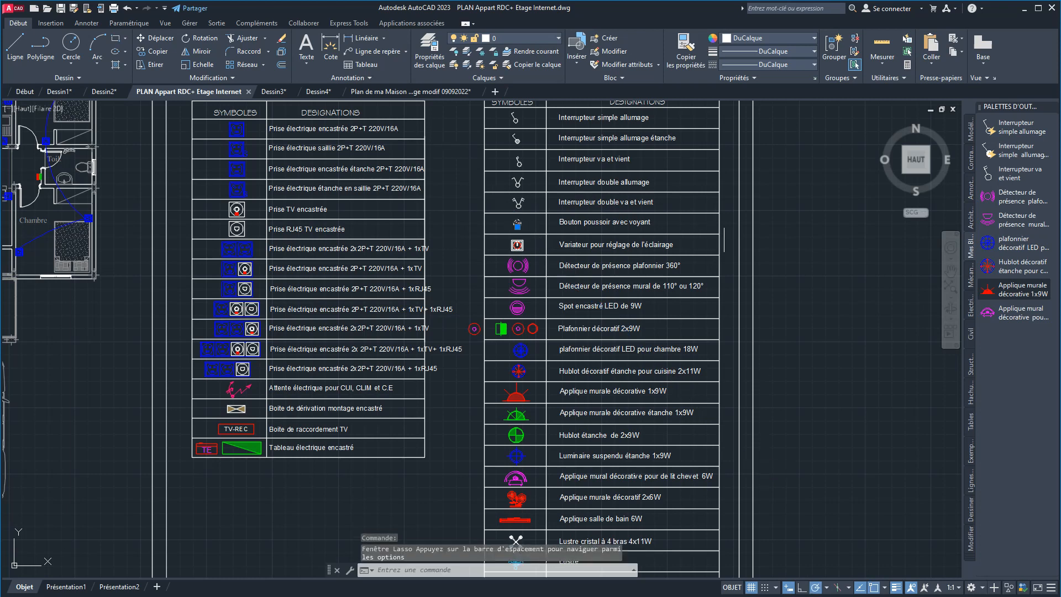
pyautogui.click(760, 161)
pyautogui.click(525, 511)
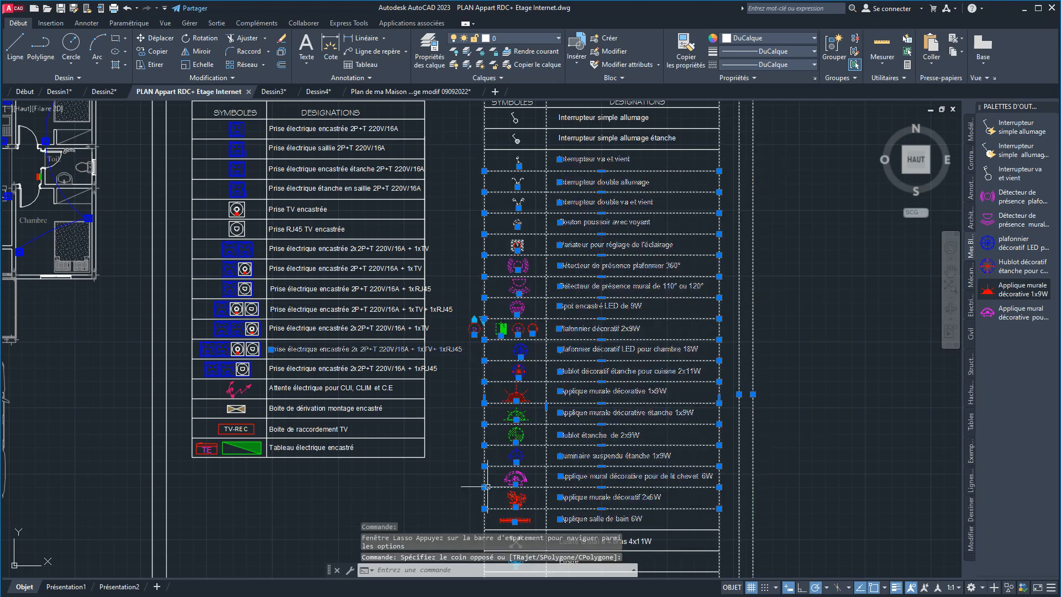
pyautogui.rightClick(577, 311)
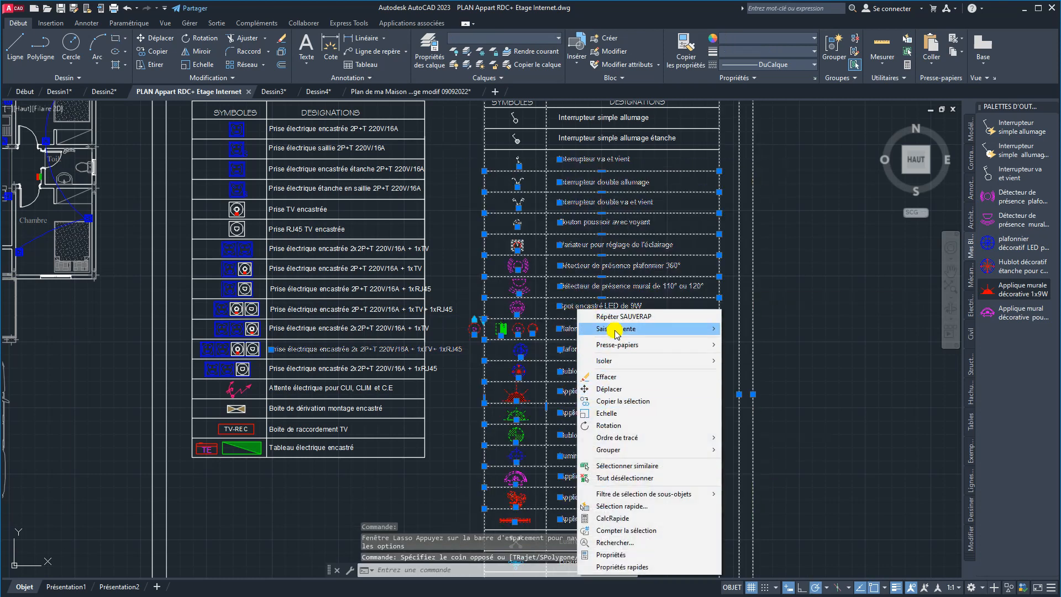
pyautogui.moveTo(621, 347)
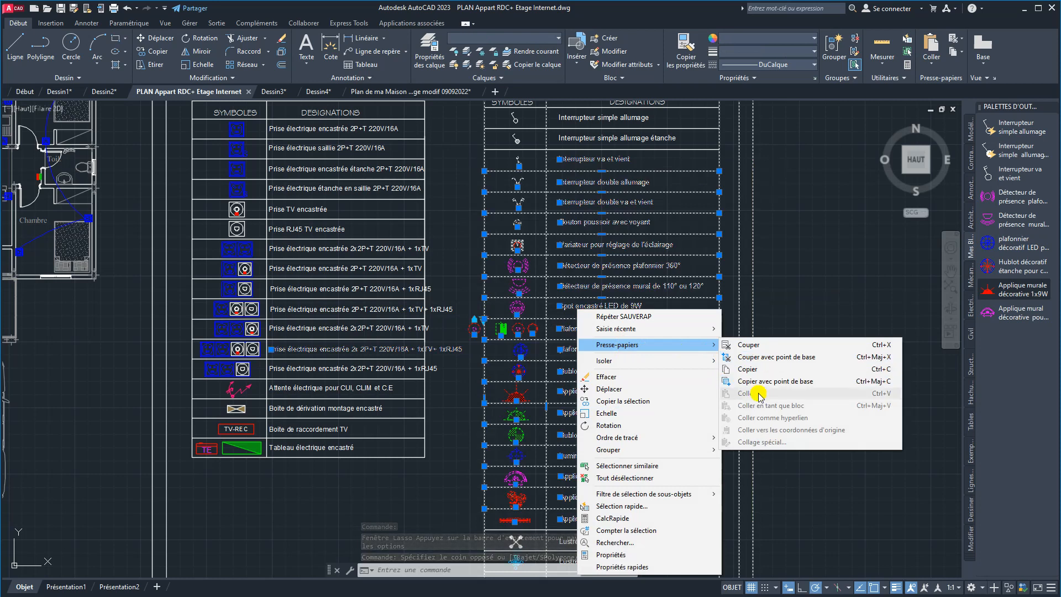
pyautogui.click(752, 369)
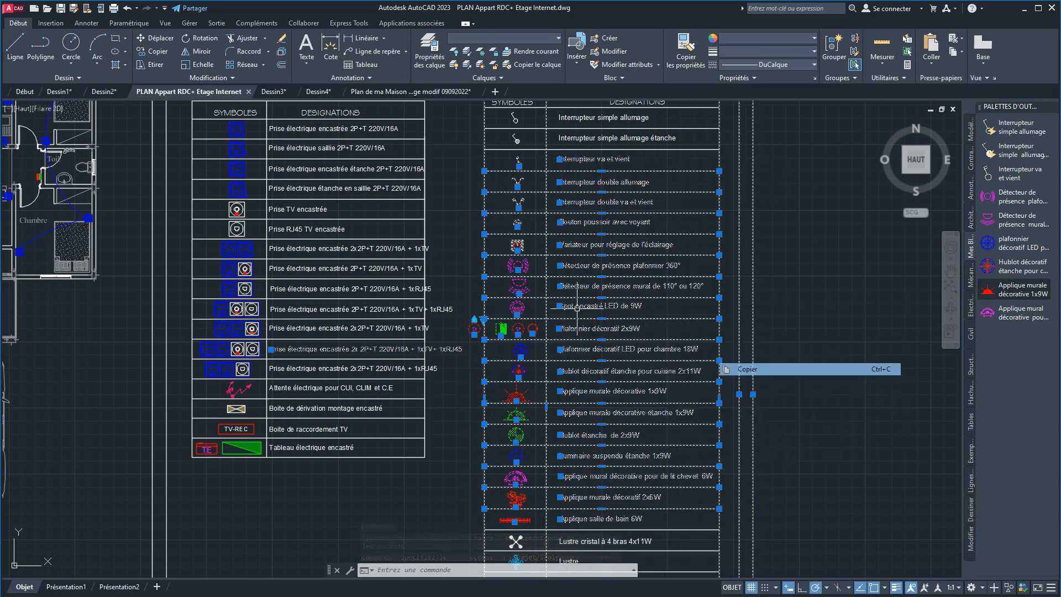
# - Start a new drawing and paste the copied lighting legend rows into it
pyautogui.click(497, 92)
pyautogui.rightClick(326, 219)
pyautogui.moveTo(370, 240)
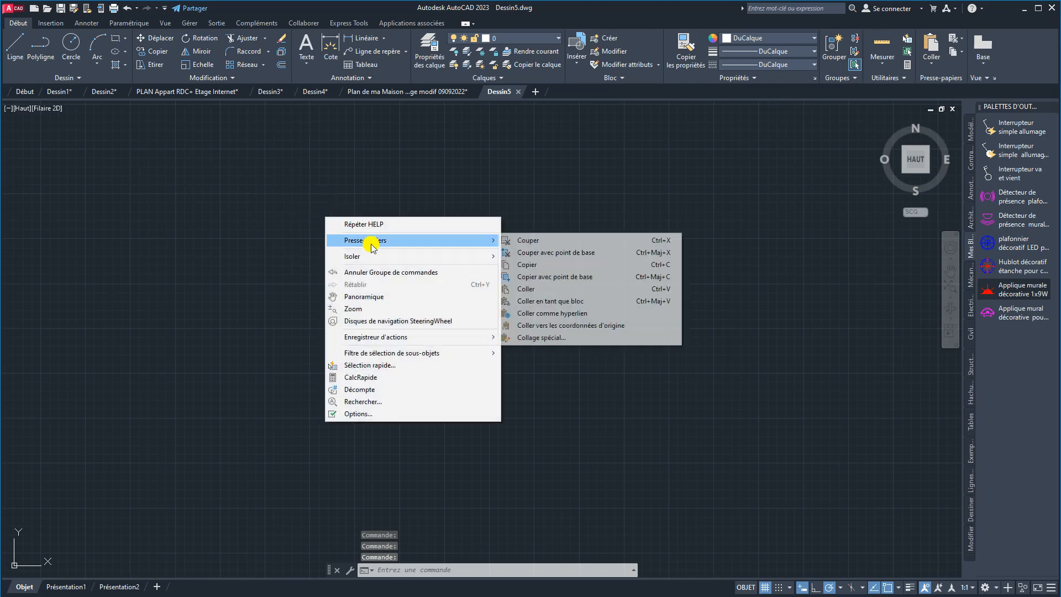
pyautogui.click(528, 289)
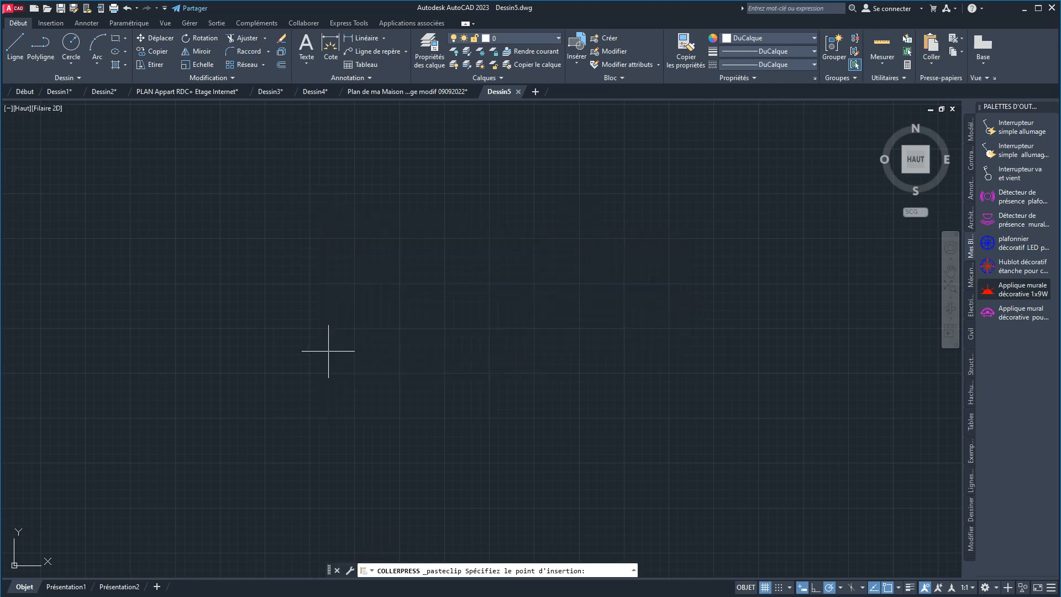
pyautogui.scroll(8, 376, 277)
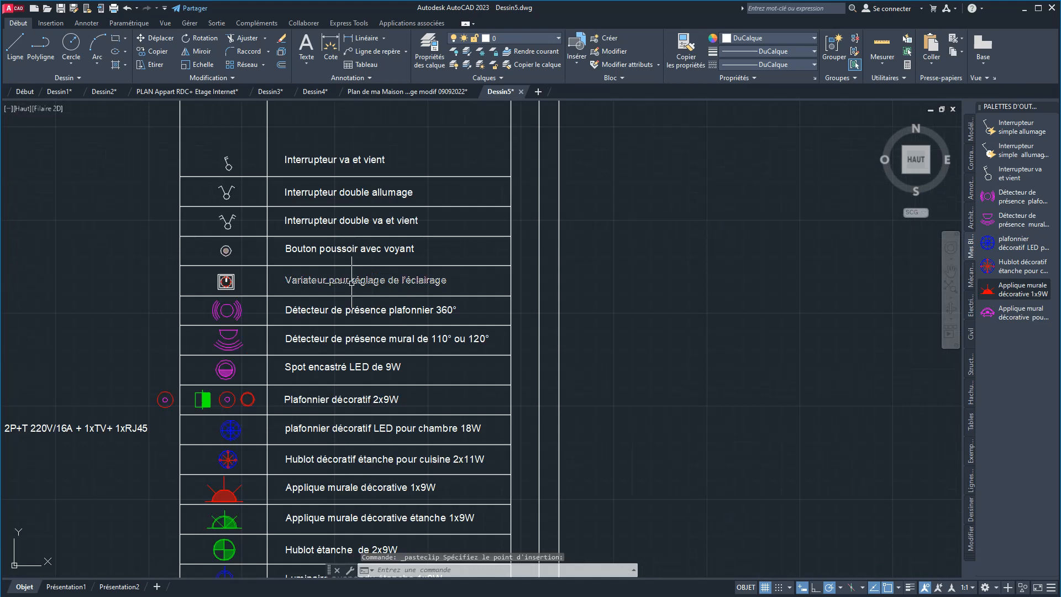
pyautogui.scroll(-2, 352, 282)
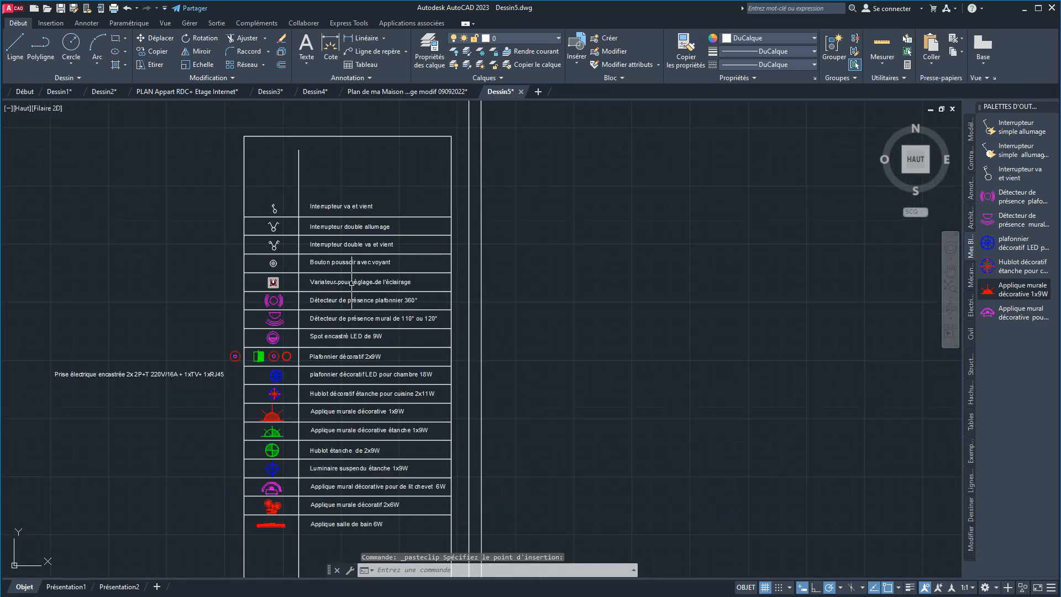
pyautogui.click(314, 296)
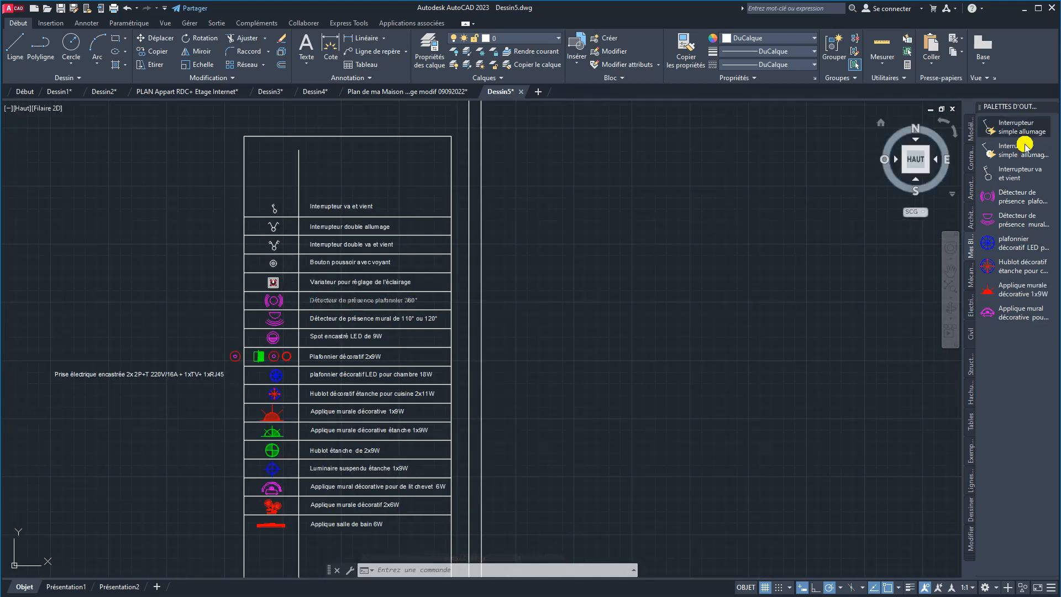
# - Close the Dessin5 and Plan de ma Maison Au Village modif 09092022 drawings without saving their changes
pyautogui.click(521, 92)
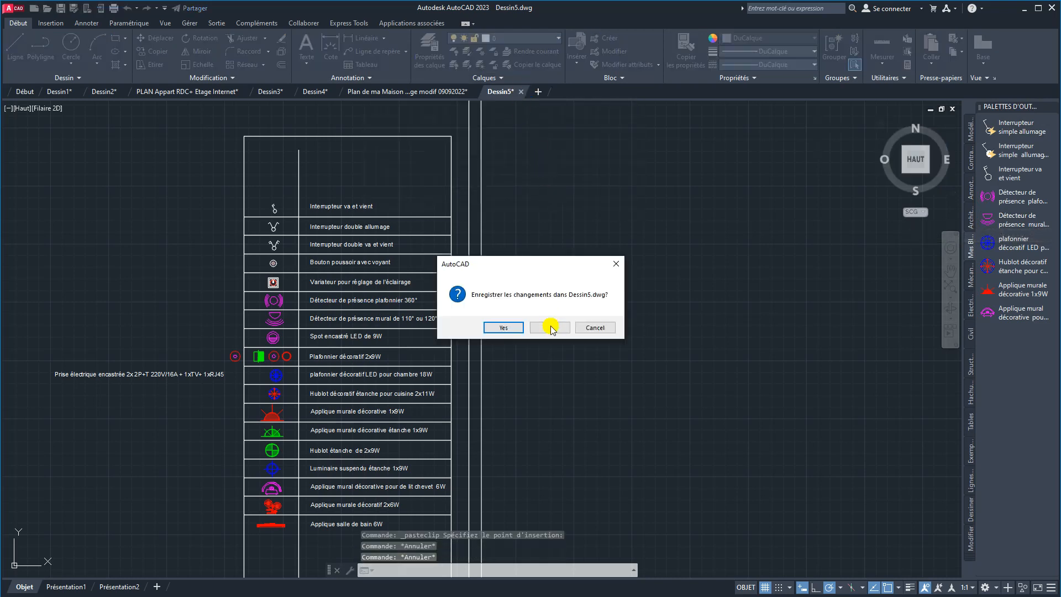
pyautogui.click(550, 327)
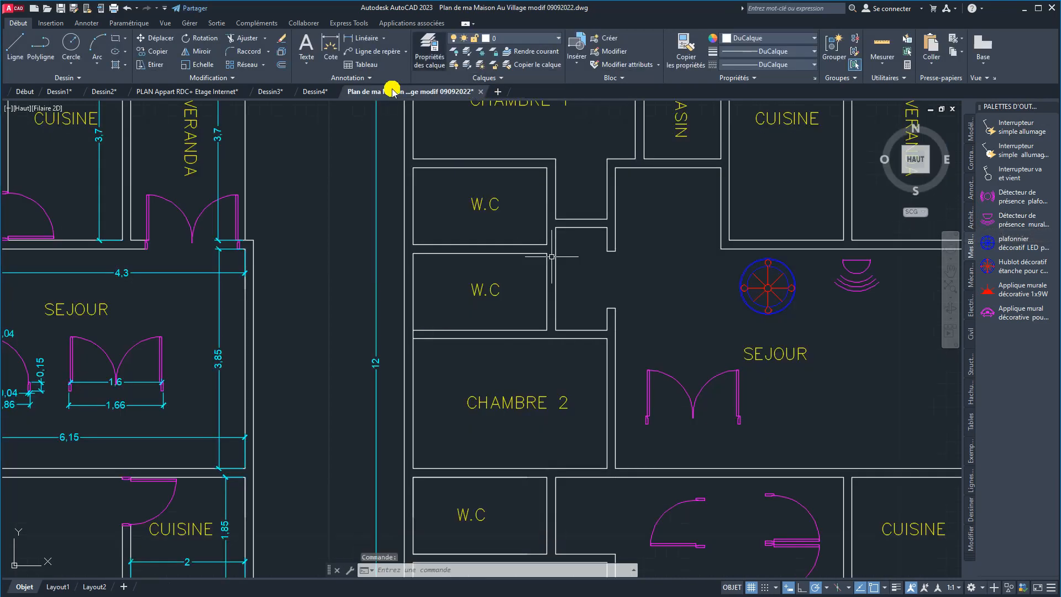
pyautogui.click(481, 92)
pyautogui.click(559, 330)
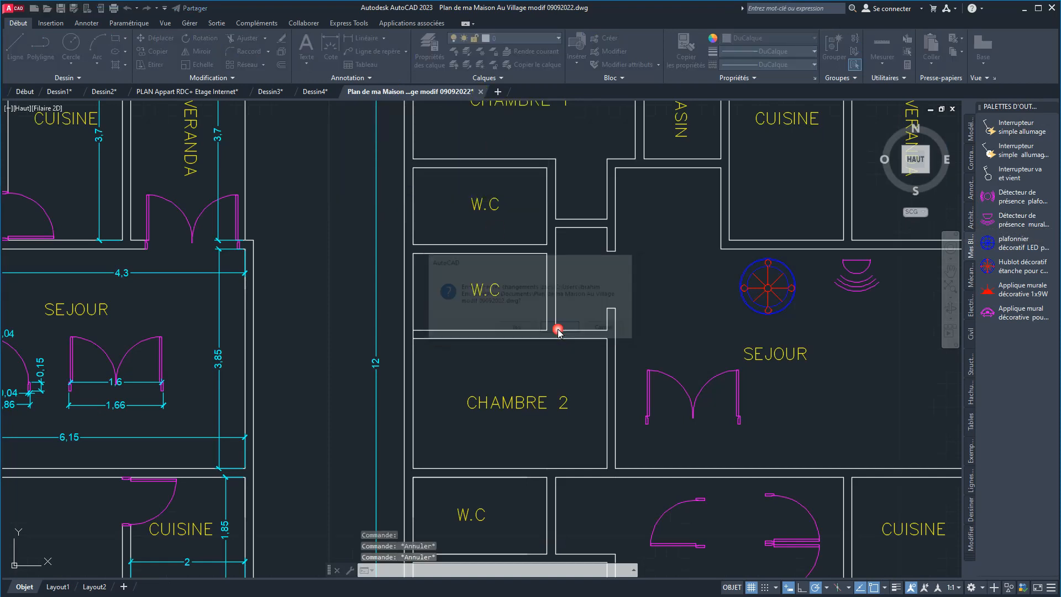
# - Close the Dessin4 and Dessin3 drawings without saving their changes
pyautogui.click(336, 92)
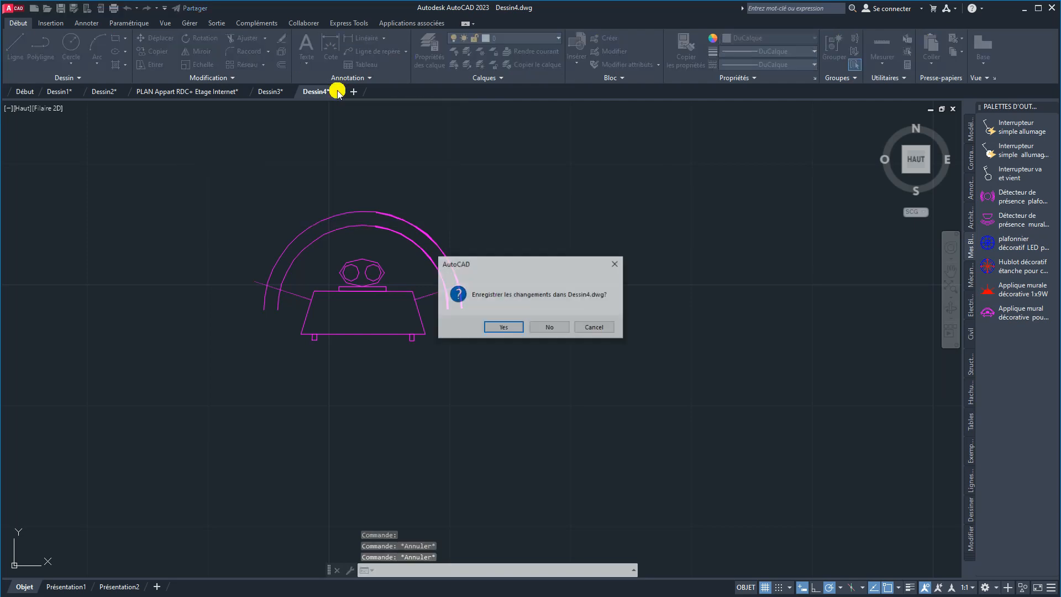
pyautogui.click(552, 328)
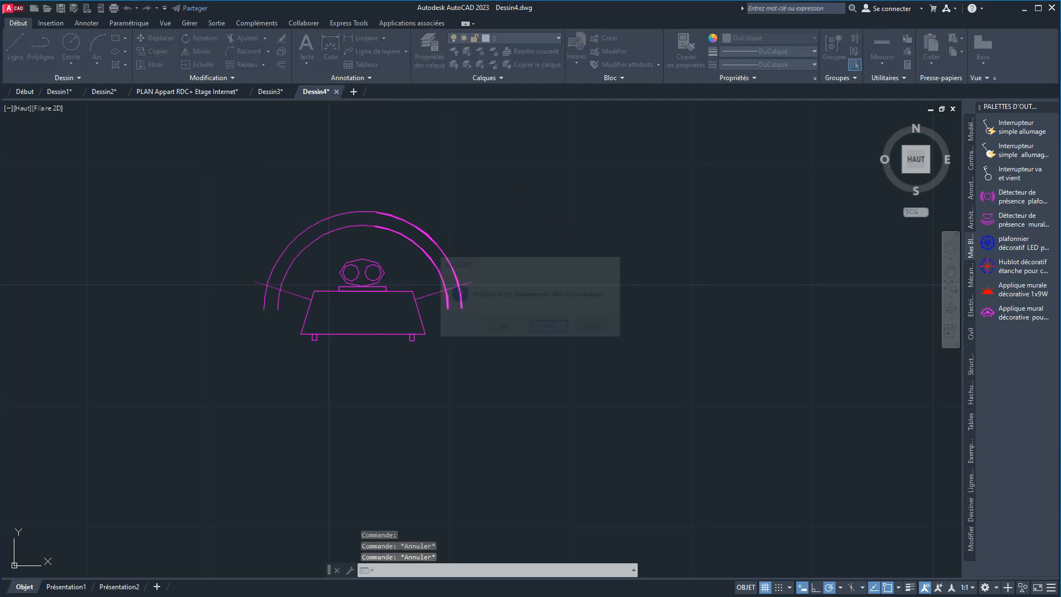
pyautogui.click(292, 92)
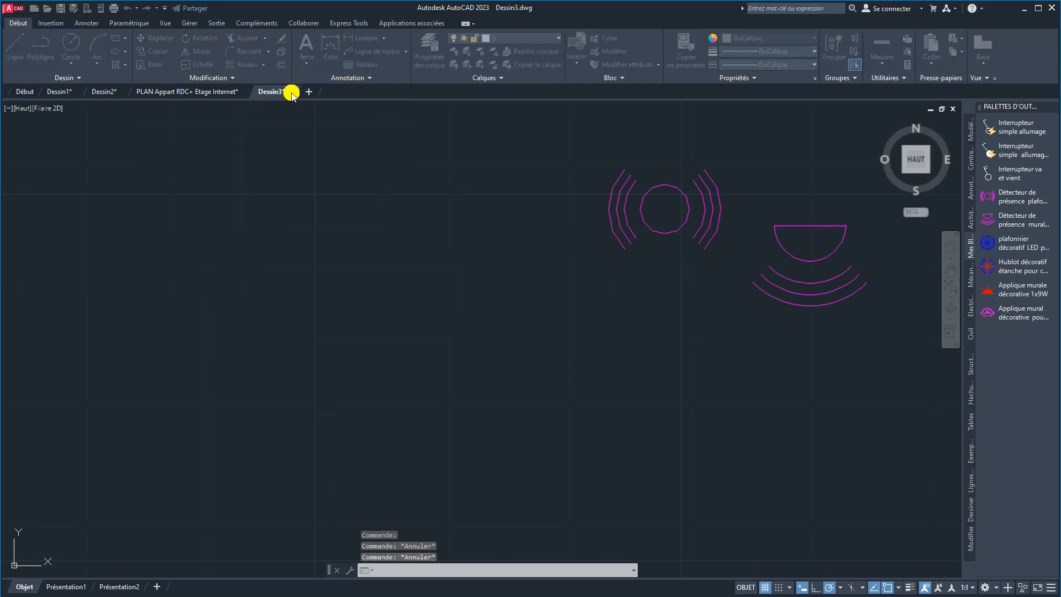
pyautogui.click(568, 328)
# - Close the Dessin1 and Dessin2 drawings without saving their changes, leaving only the PLAN Appart RDC+ Etage Internet drawing open
pyautogui.click(106, 92)
pyautogui.click(60, 92)
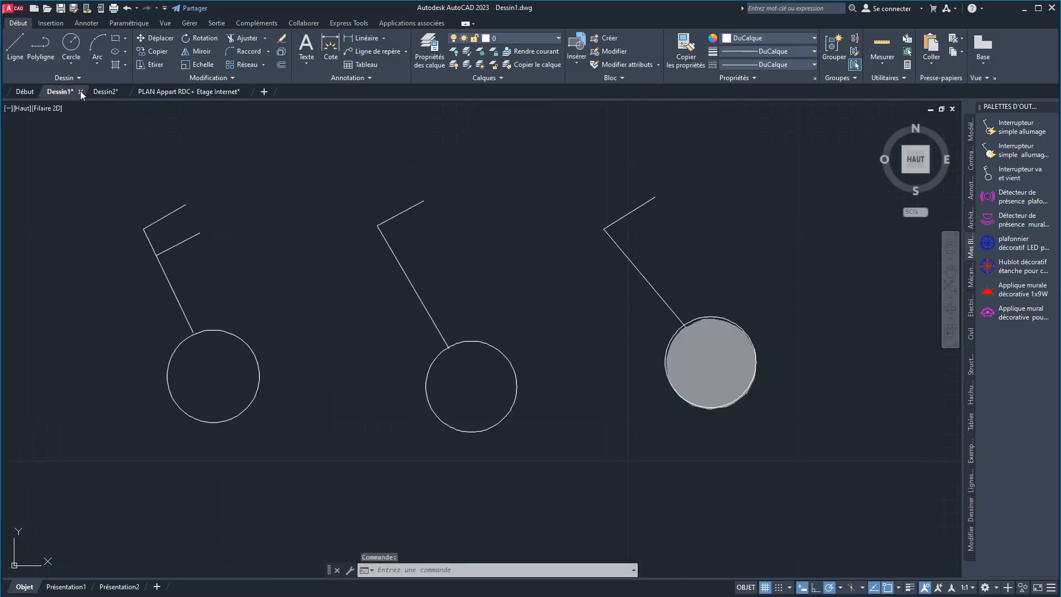
pyautogui.click(81, 92)
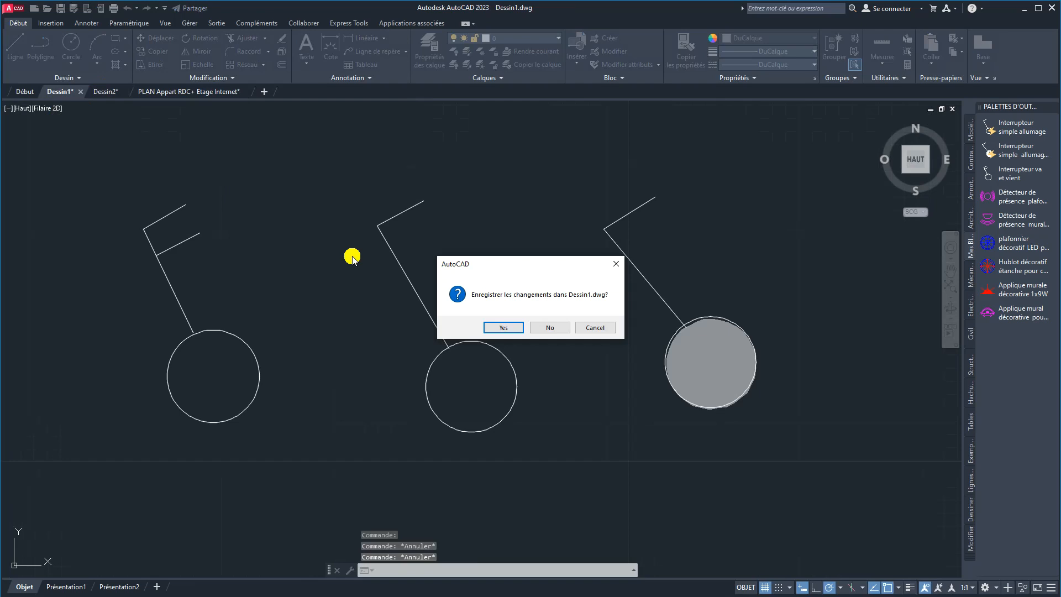
pyautogui.click(550, 328)
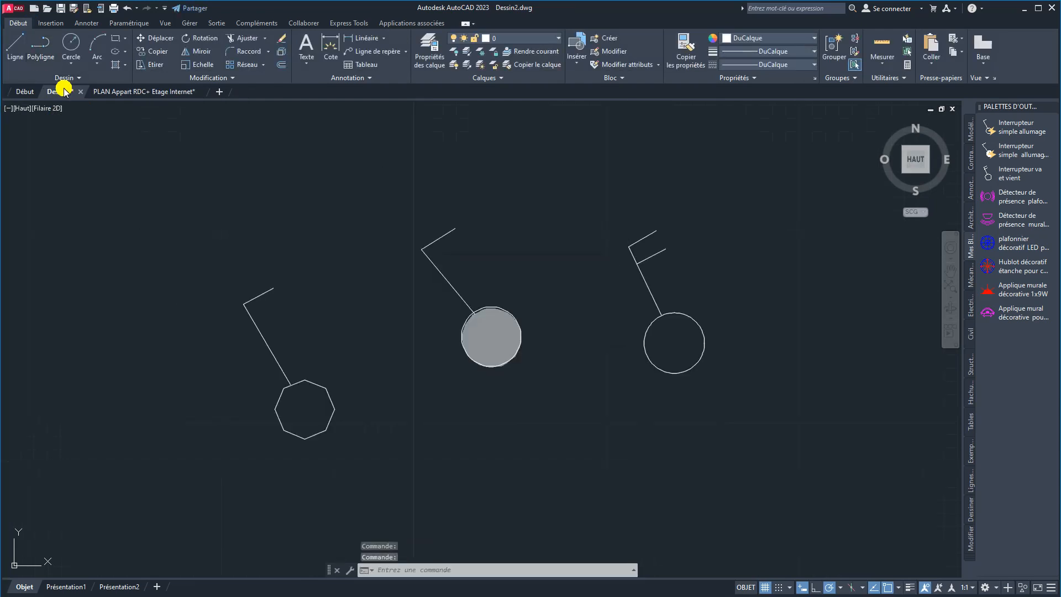
pyautogui.click(81, 92)
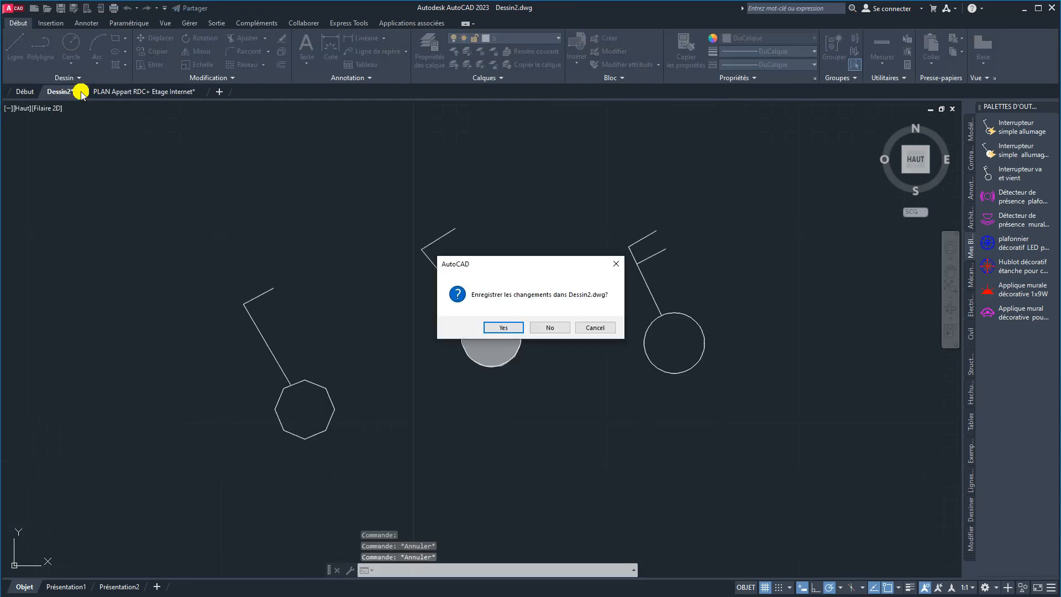
pyautogui.click(564, 327)
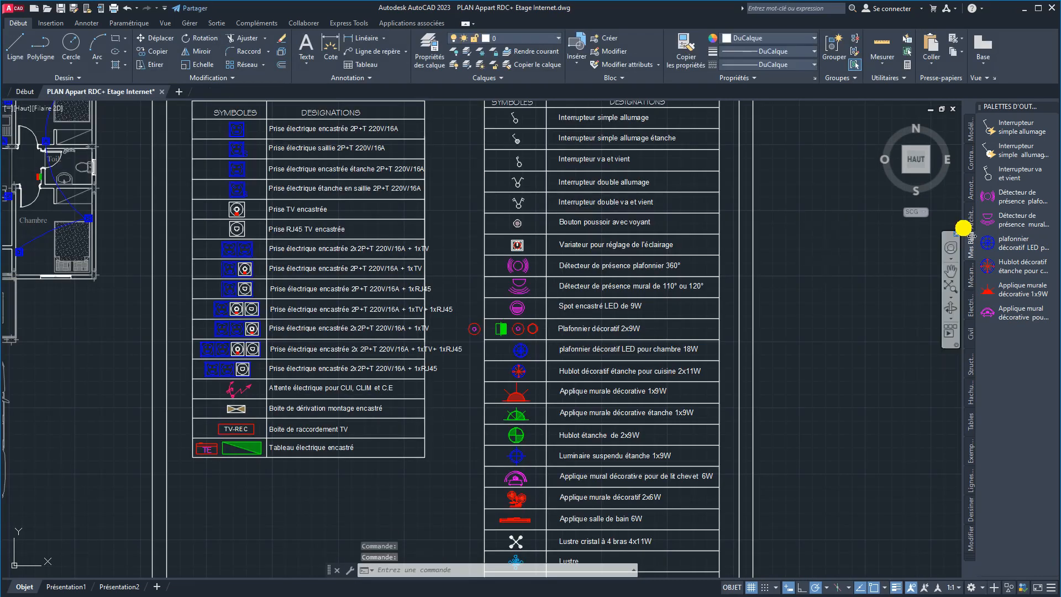
# - Delete the Interrupteur simple allumage block from the custom palette
pyautogui.click(1001, 320)
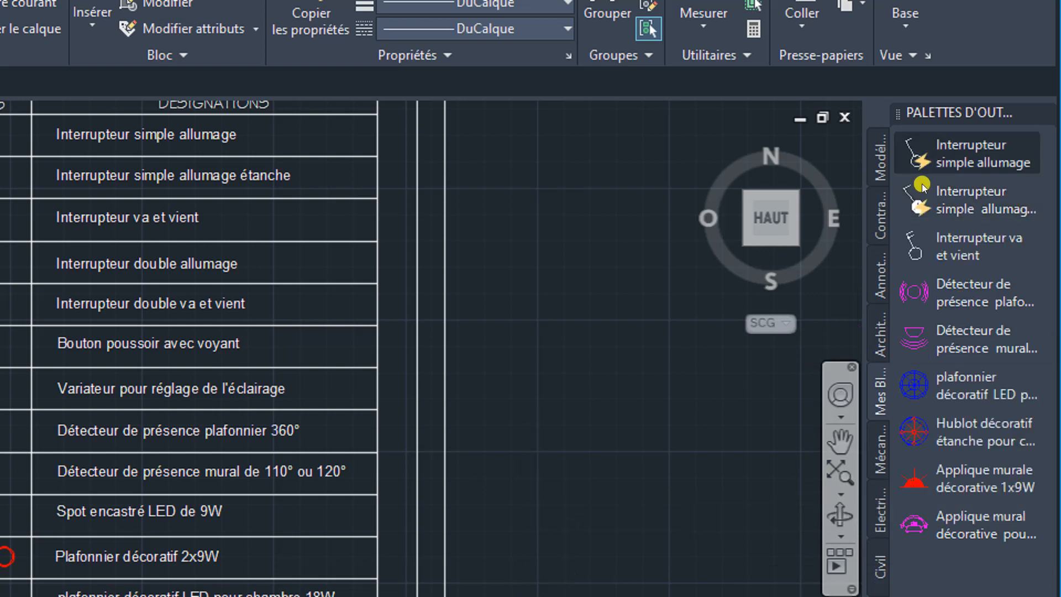
pyautogui.rightClick(945, 158)
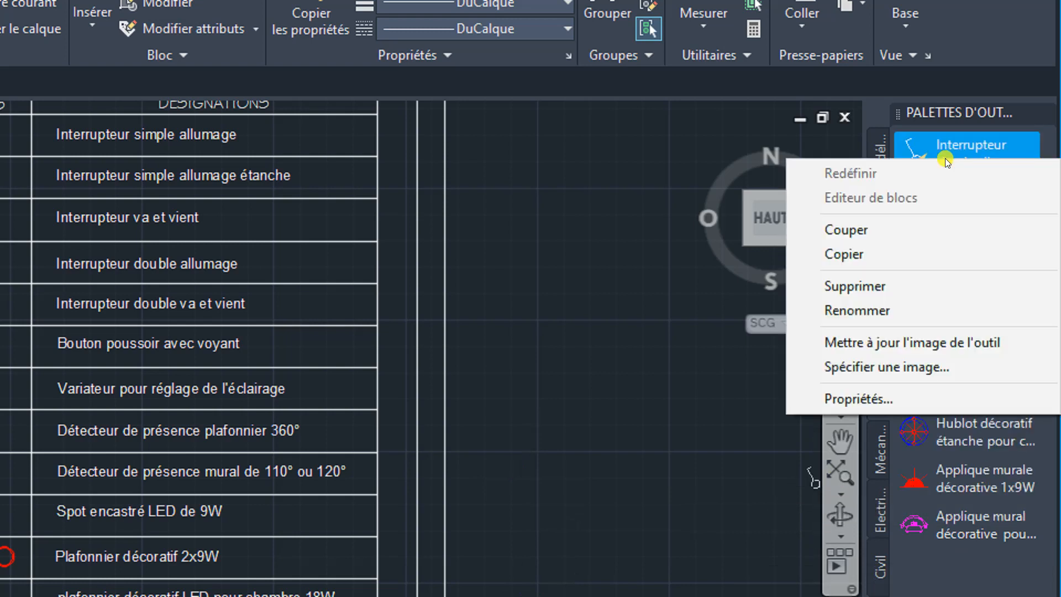
pyautogui.click(850, 286)
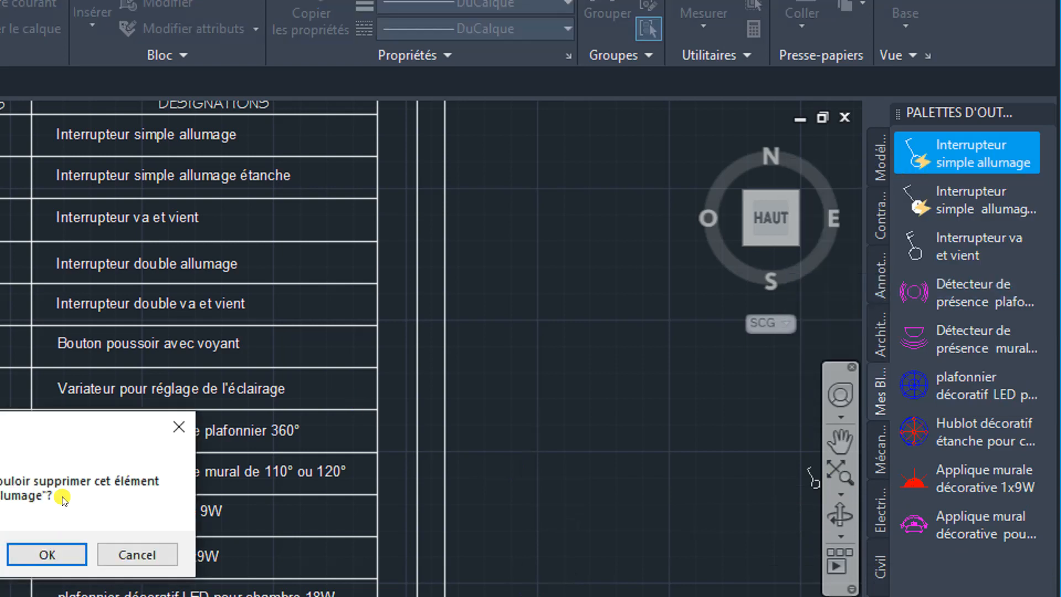
pyautogui.click(419, 436)
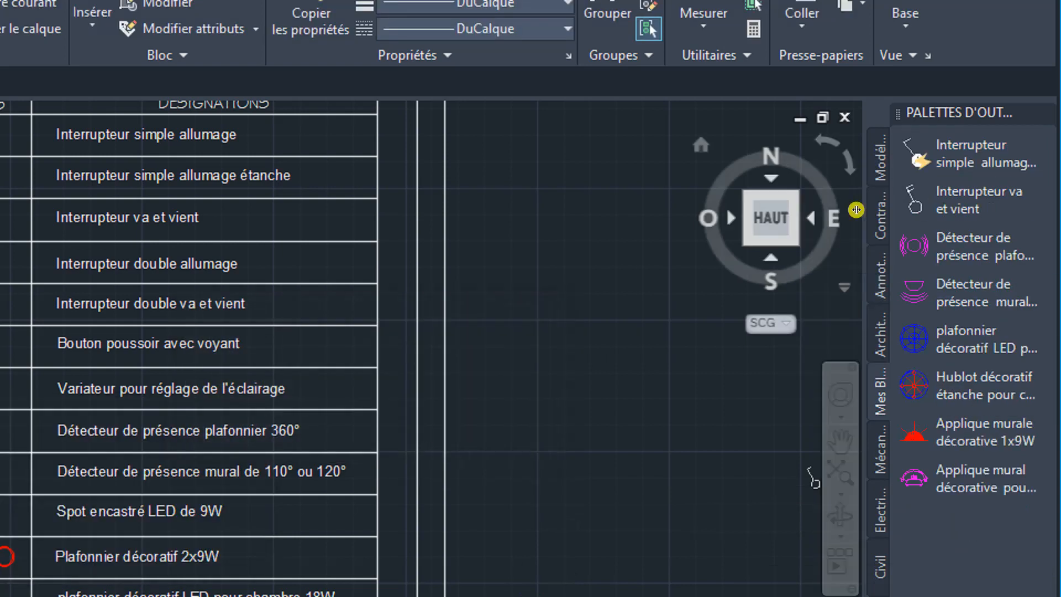
# - Delete the Interrupteur simple allumage étanche block from the custom palette
pyautogui.rightClick(934, 158)
pyautogui.click(875, 286)
pyautogui.moveTo(41, 414); pyautogui.dragTo(465, 385)
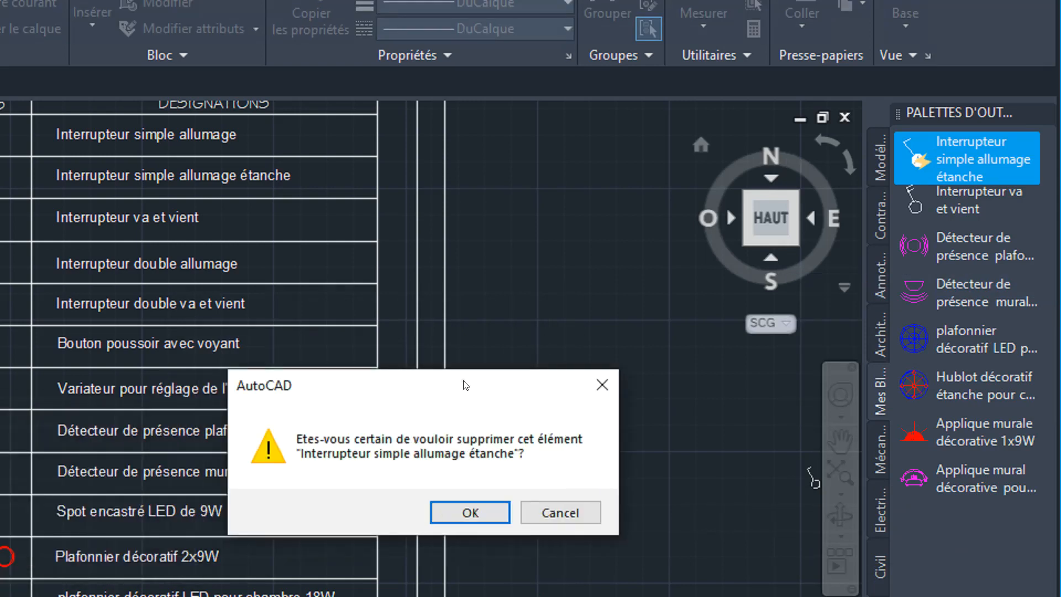
pyautogui.click(471, 513)
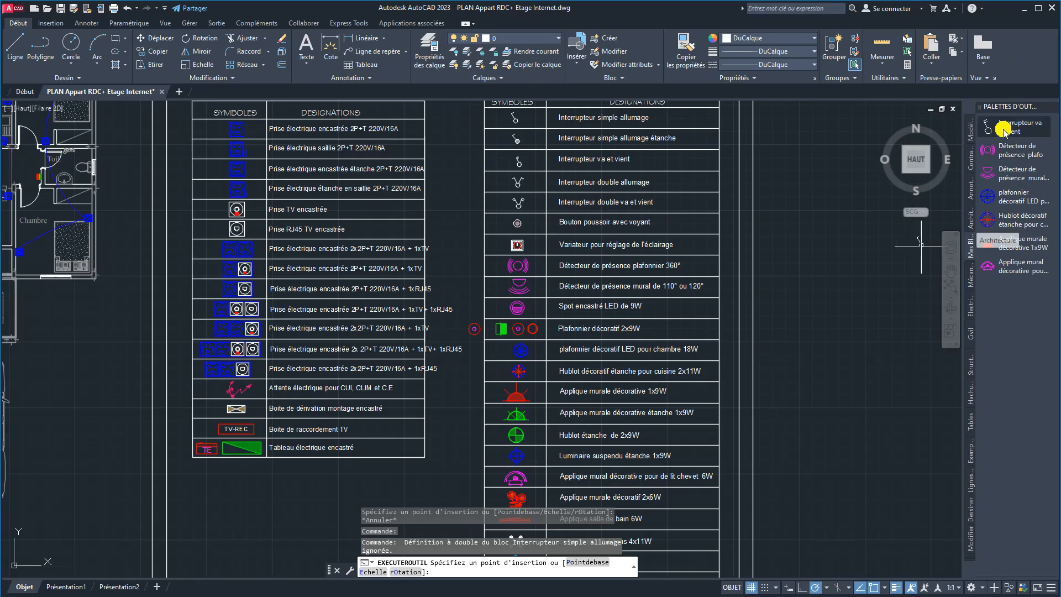
# - Delete the Interrupteur va et vient and Détecteur de présence plafonnier 360° blocks from the custom palette
pyautogui.rightClick(949, 160)
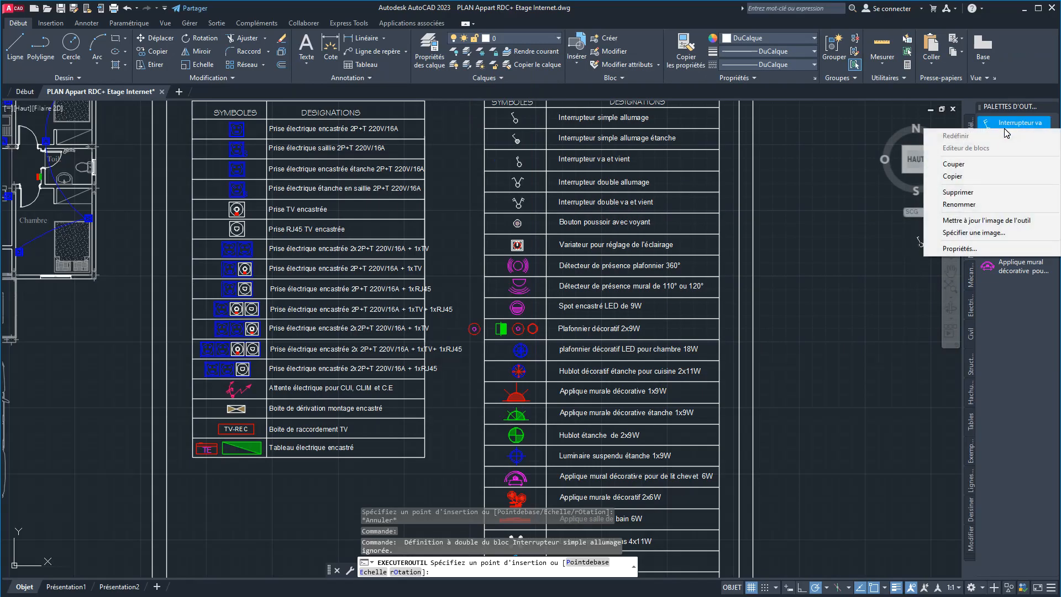
pyautogui.click(958, 192)
pyautogui.click(554, 328)
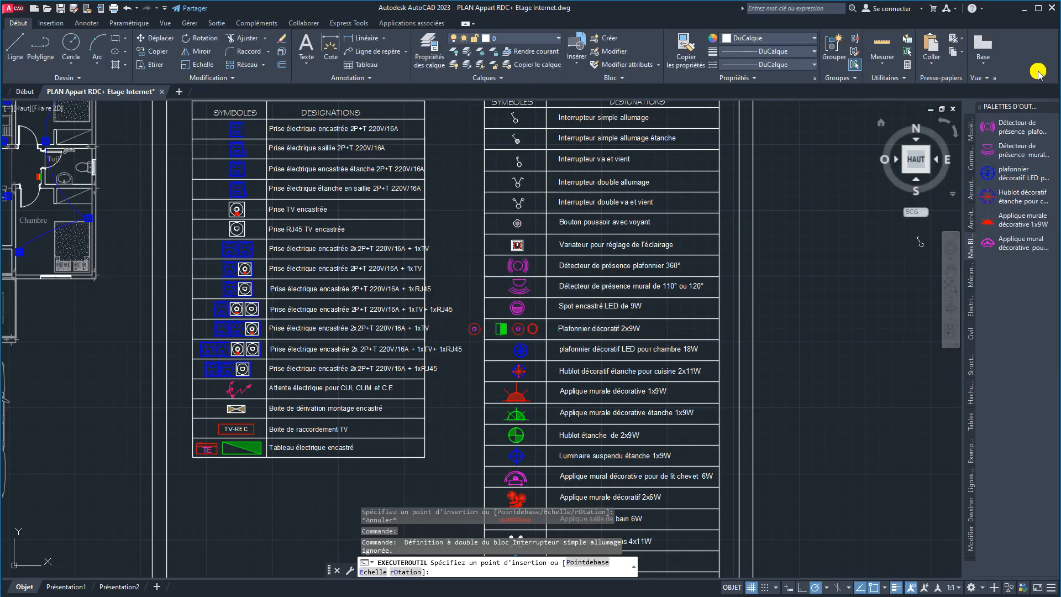
pyautogui.rightClick(1010, 123)
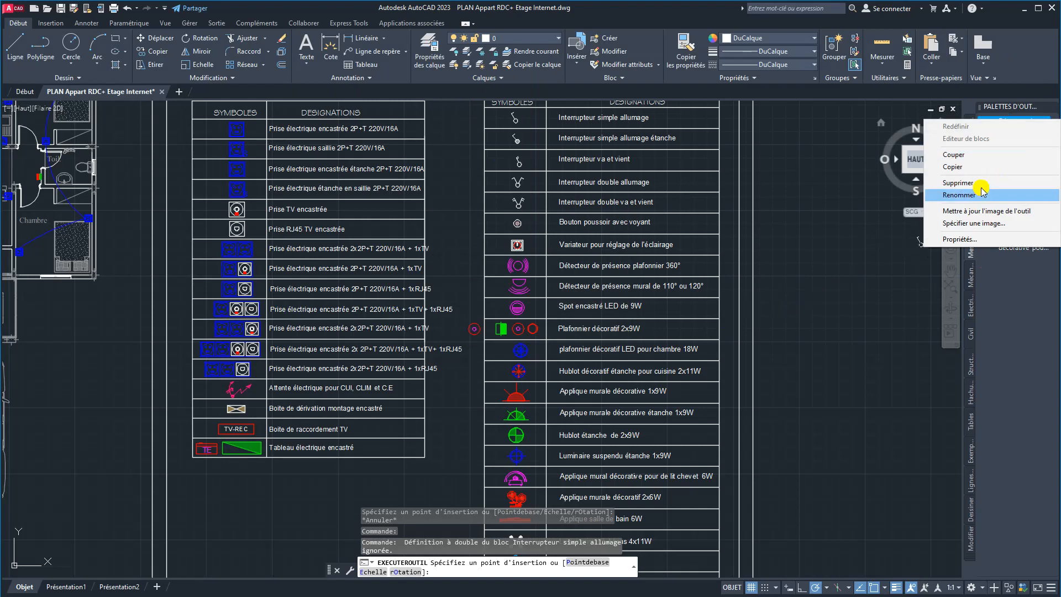
pyautogui.click(958, 183)
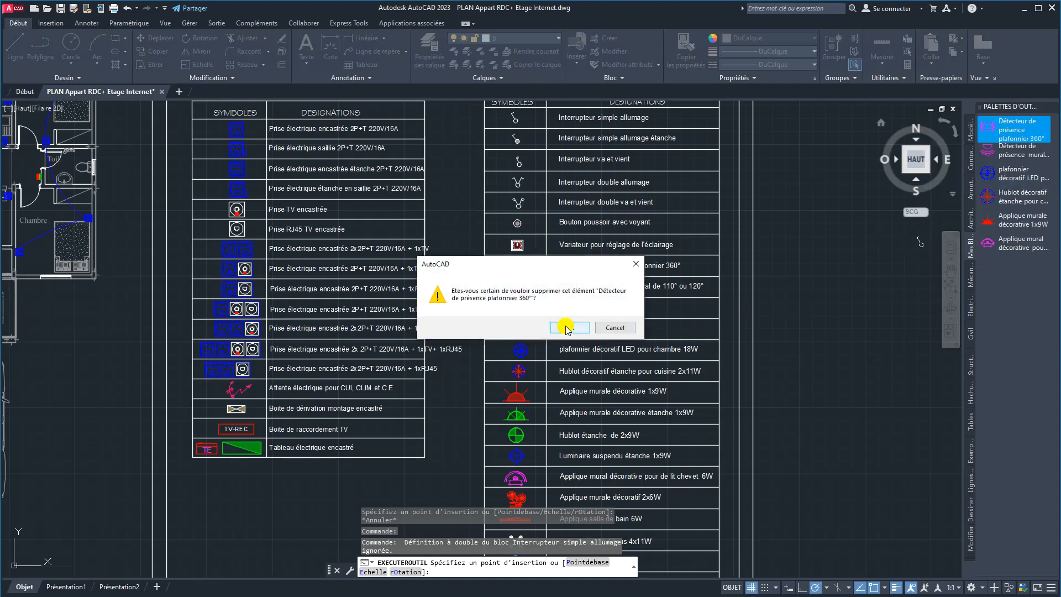
pyautogui.click(568, 327)
# - Delete the entire Mes Blocs électriques Perso palette permanently
pyautogui.rightClick(1003, 134)
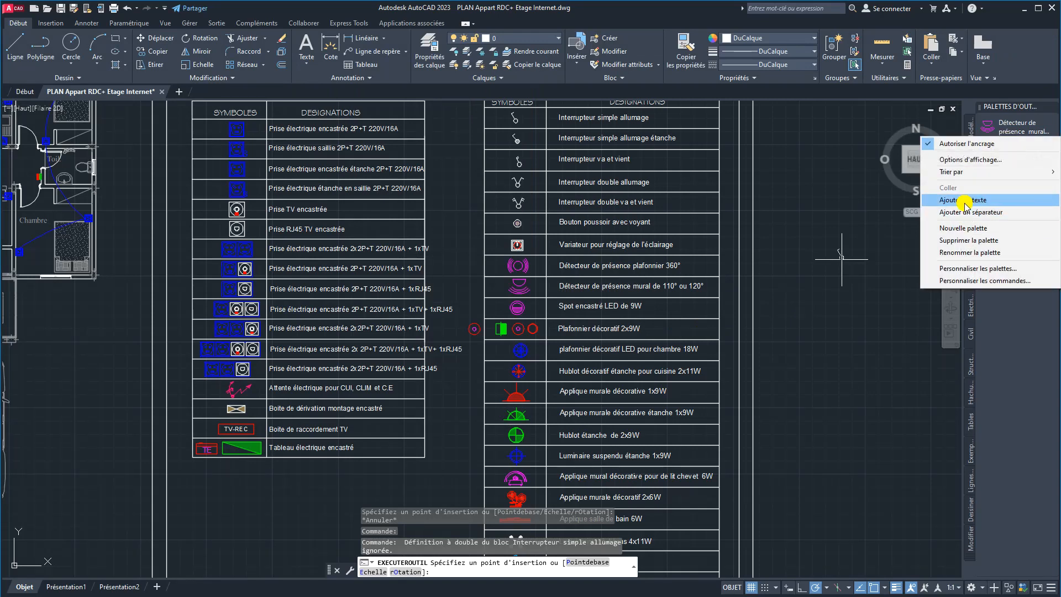
pyautogui.click(966, 239)
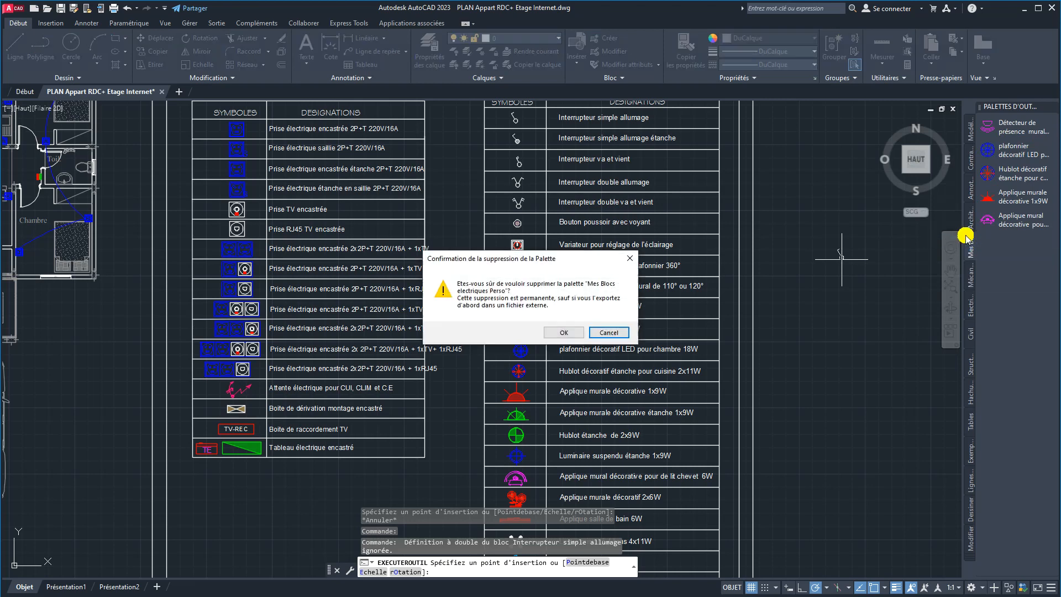
pyautogui.click(562, 333)
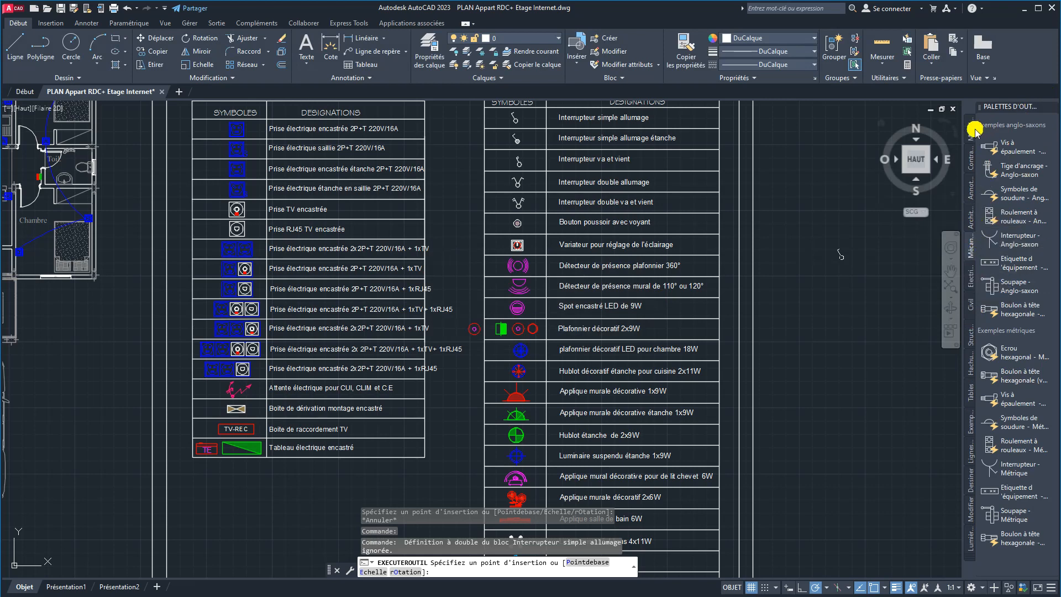
# - Look through the remaining supplied tool palettes, such as constraints, mechanical and electrical, and close the tool palettes window
pyautogui.click(971, 169)
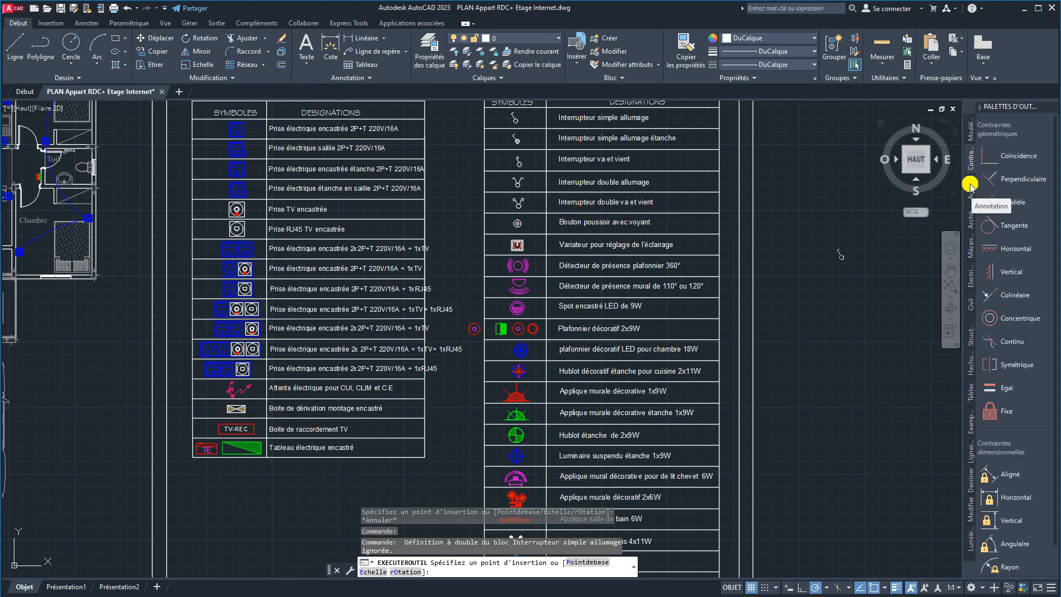
pyautogui.click(971, 217)
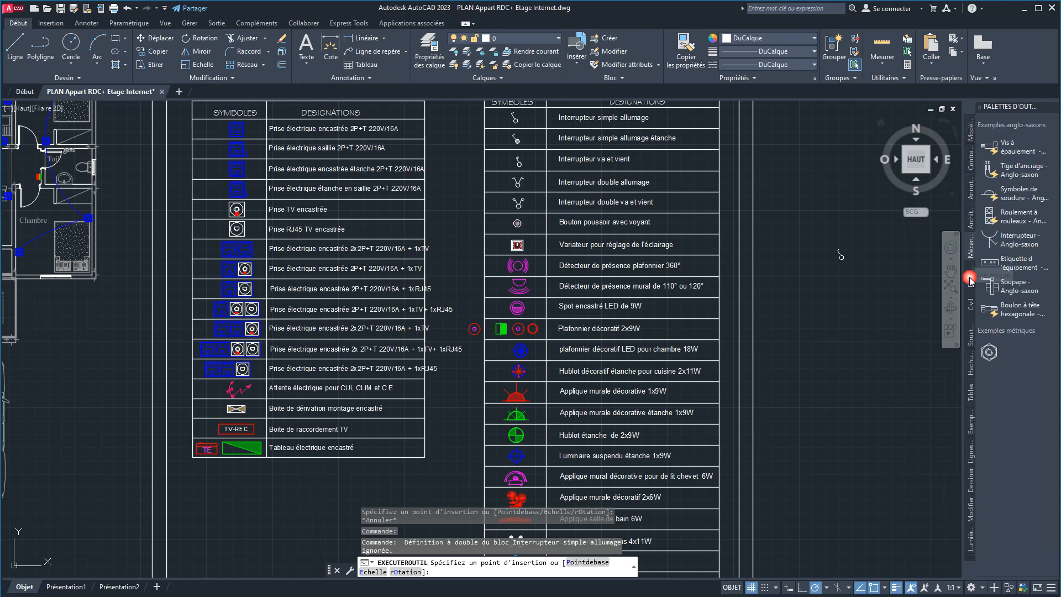
pyautogui.click(971, 299)
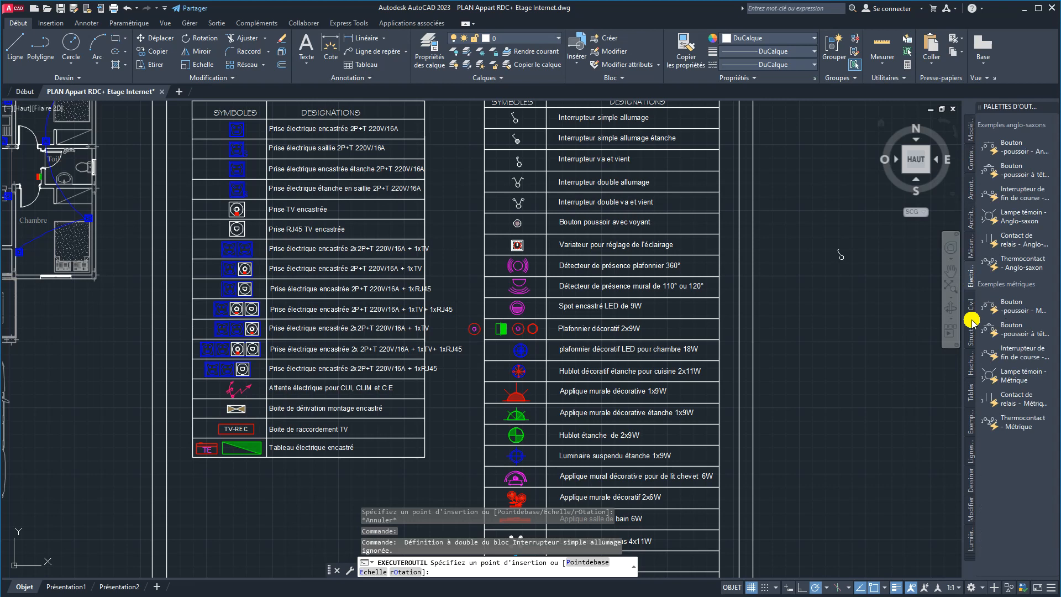
pyautogui.click(971, 370)
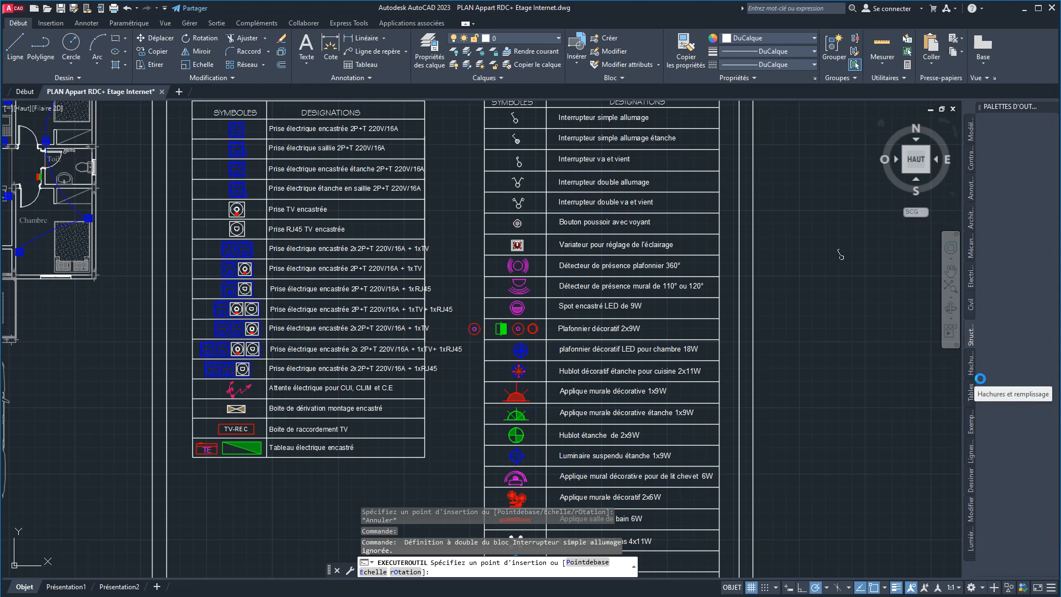
pyautogui.click(971, 372)
pyautogui.click(971, 426)
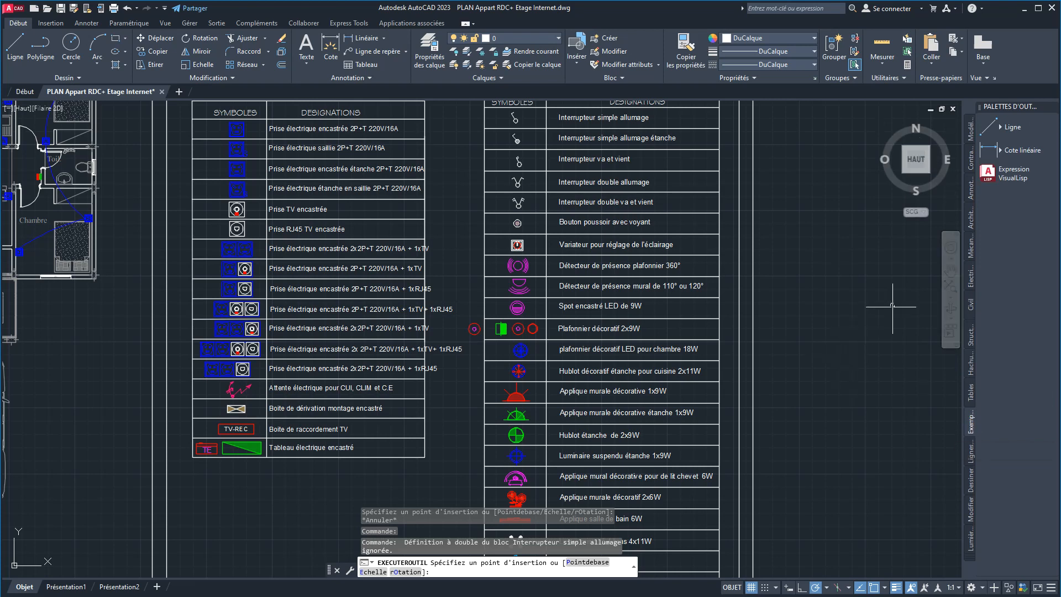
pyautogui.click(1052, 107)
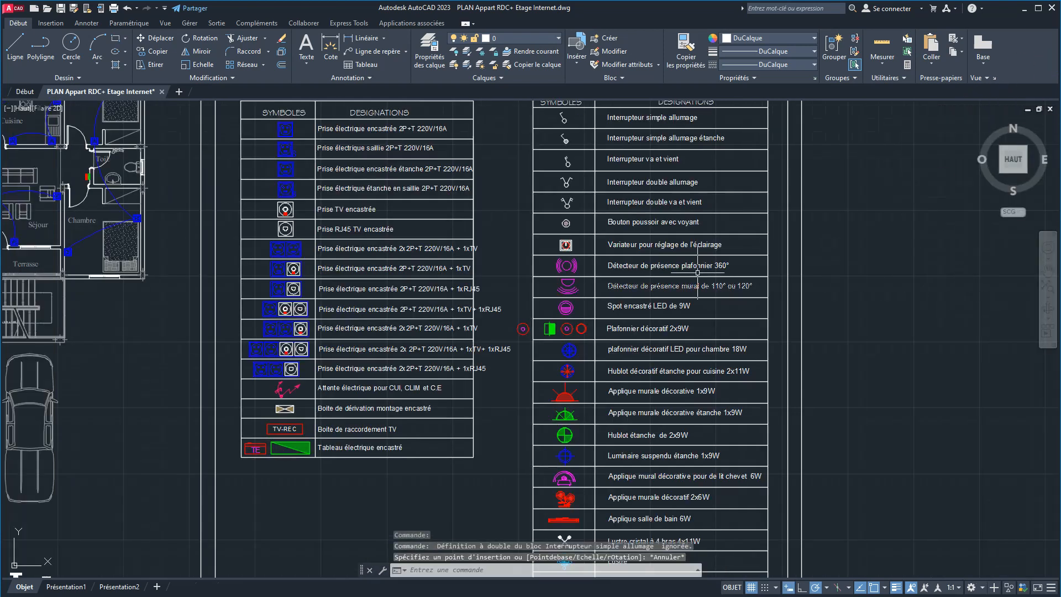
# - Open the Interrupteur simple allumage block from the lighting legend in the block editor
pyautogui.moveTo(575, 117); pyautogui.dragTo(626, 231, button='middle')
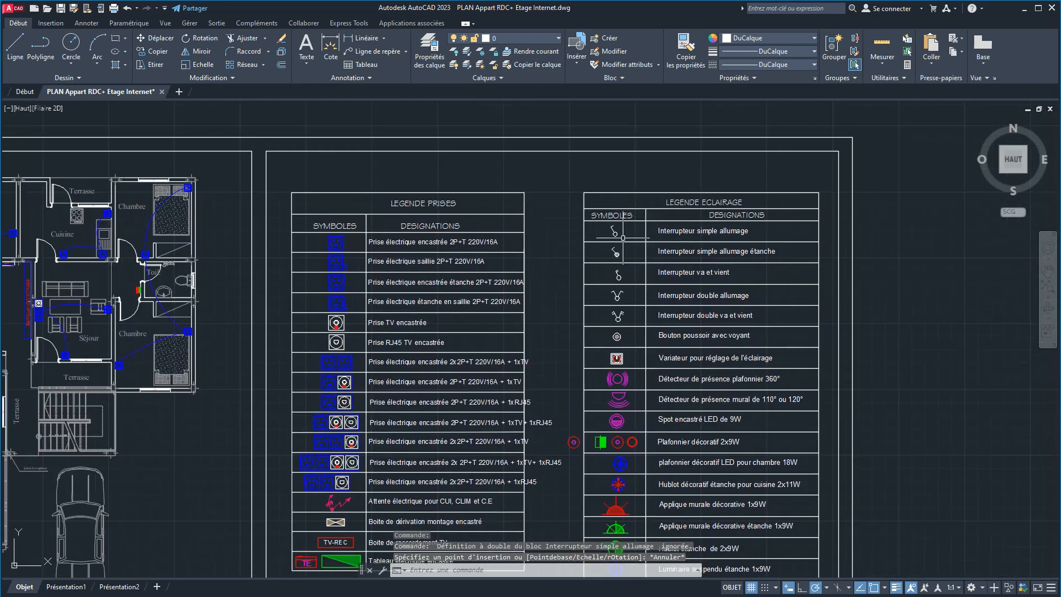
pyautogui.scroll(4, 623, 238)
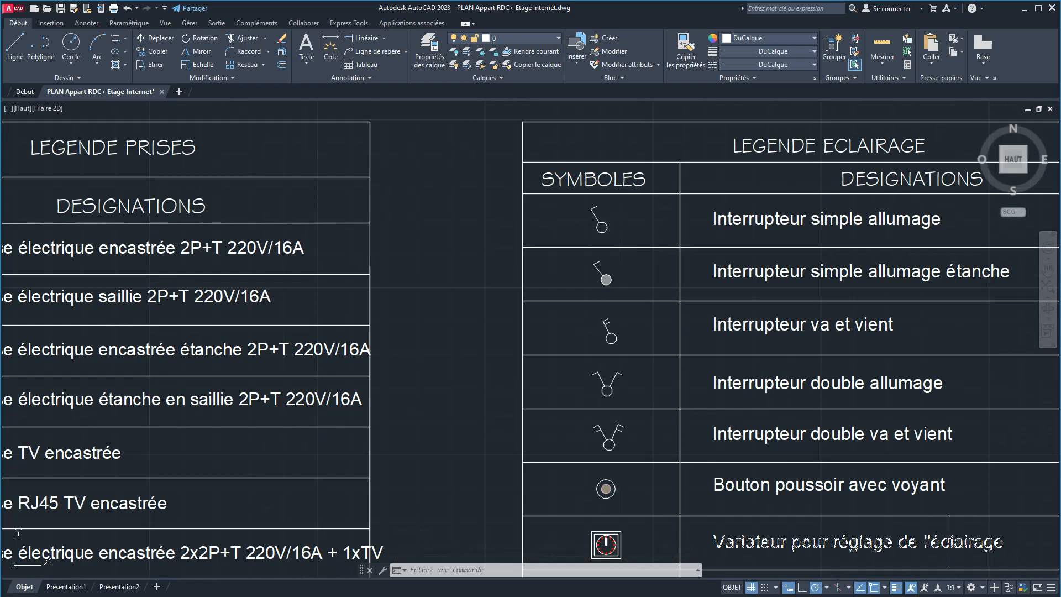
pyautogui.scroll(2, 598, 221)
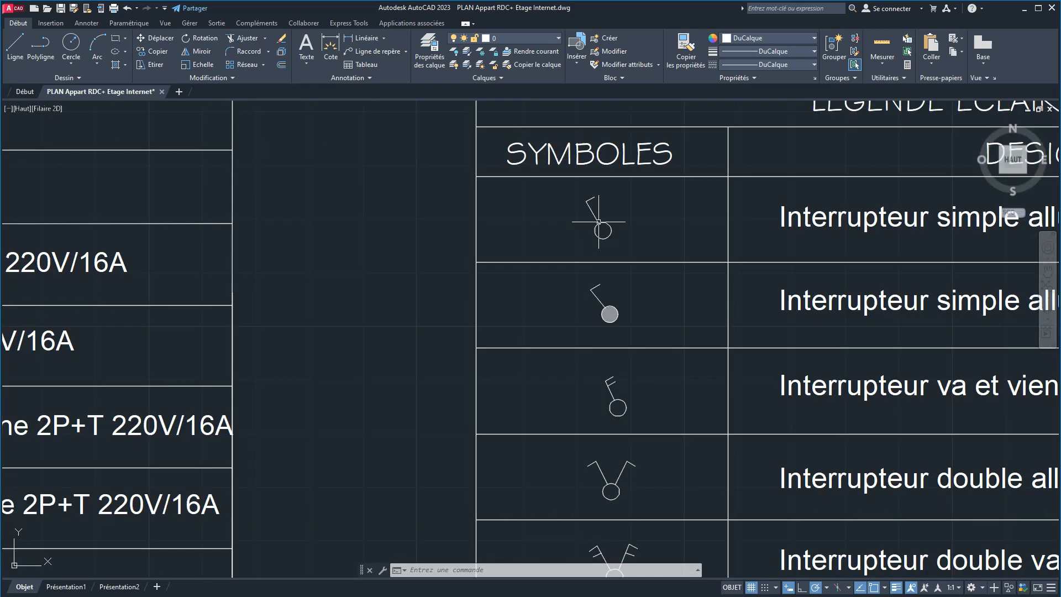
pyautogui.click(599, 222)
pyautogui.scroll(3, 599, 222)
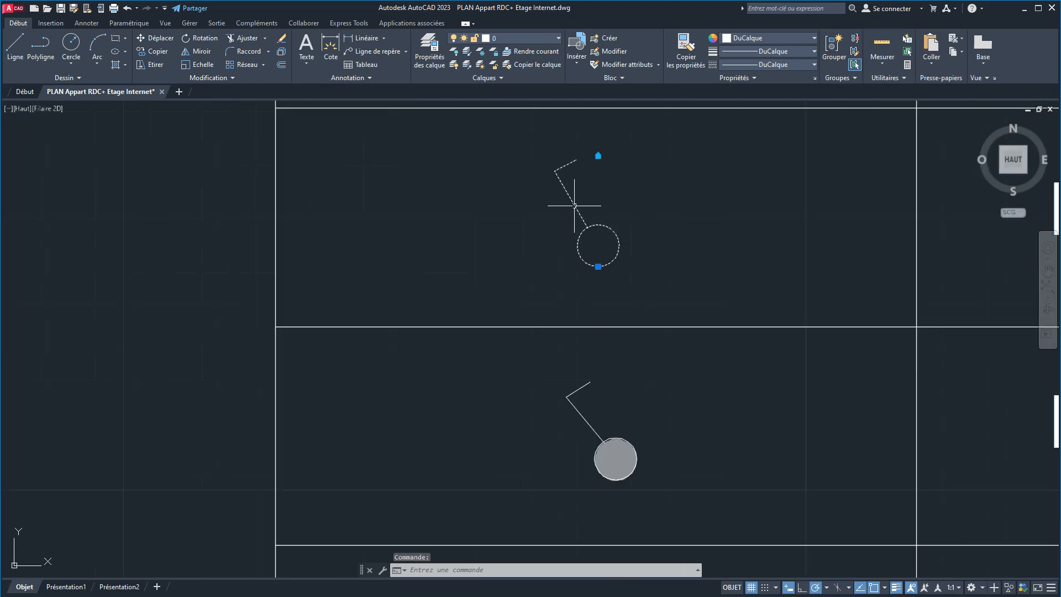
pyautogui.moveTo(600, 209)
pyautogui.mouseDown(button='middle')
pyautogui.moveTo(514, 243)
pyautogui.moveTo(414, 251)
pyautogui.mouseUp(button='middle')
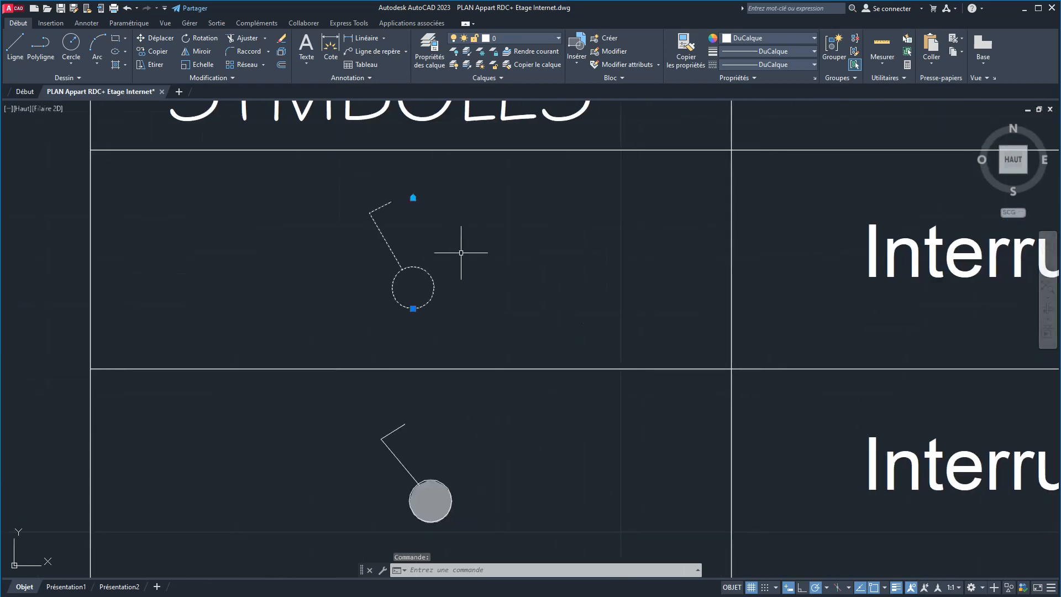
pyautogui.doubleClick(404, 268)
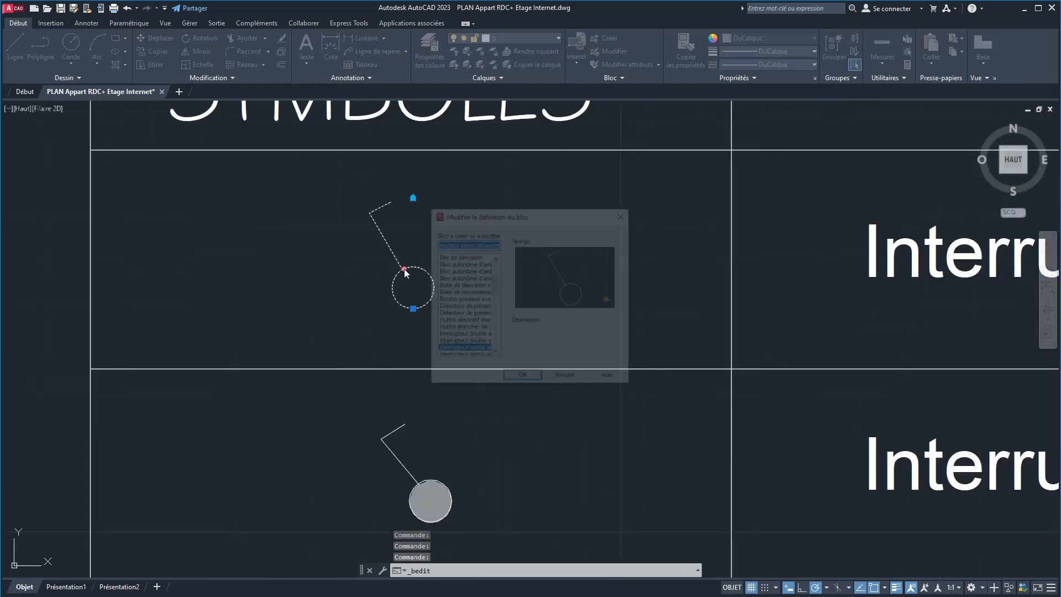
pyautogui.click(524, 378)
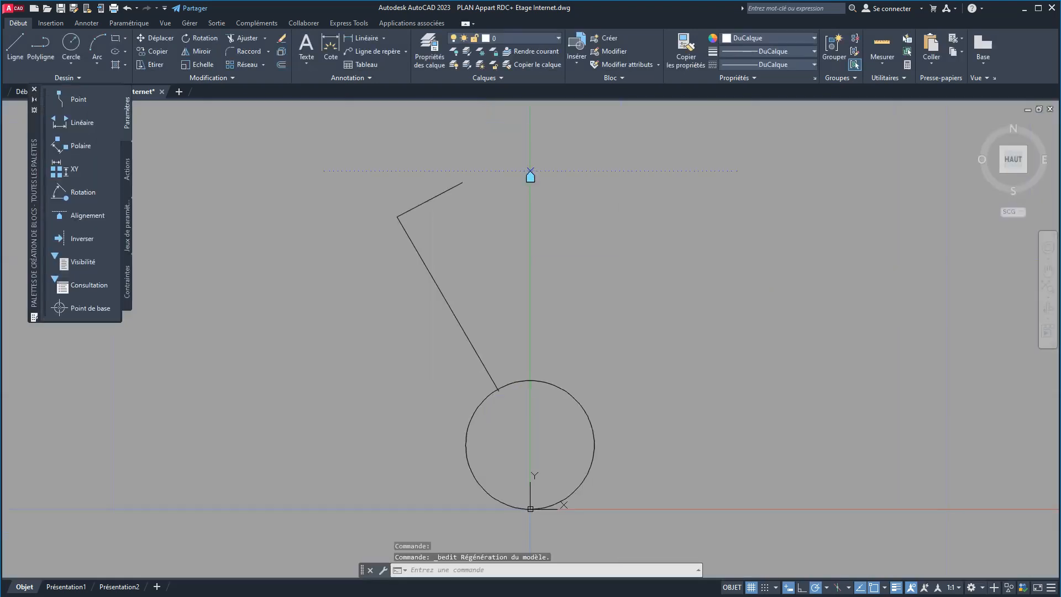
# - Add a Rotation parameter based at the block origin, with a radius of about 4.47 and a default angle of 0
pyautogui.scroll(-3, 545, 320)
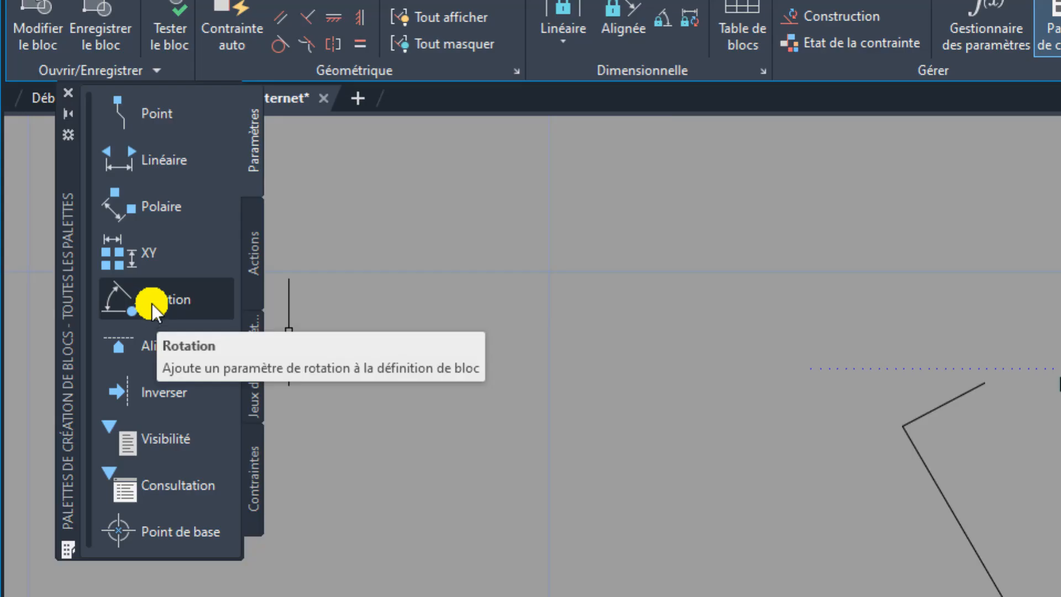
pyautogui.click(151, 307)
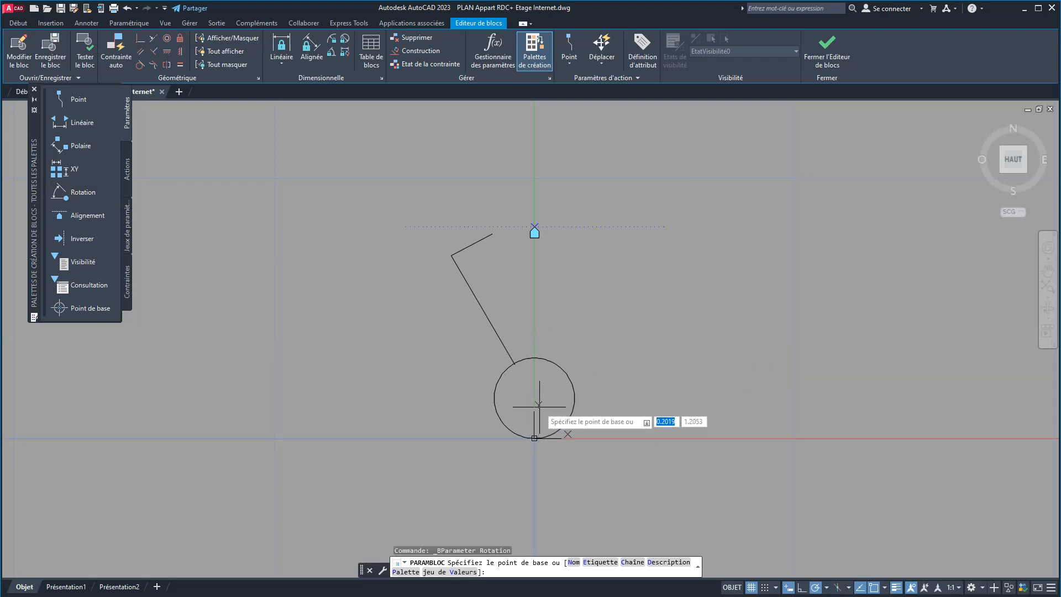
pyautogui.click(534, 438)
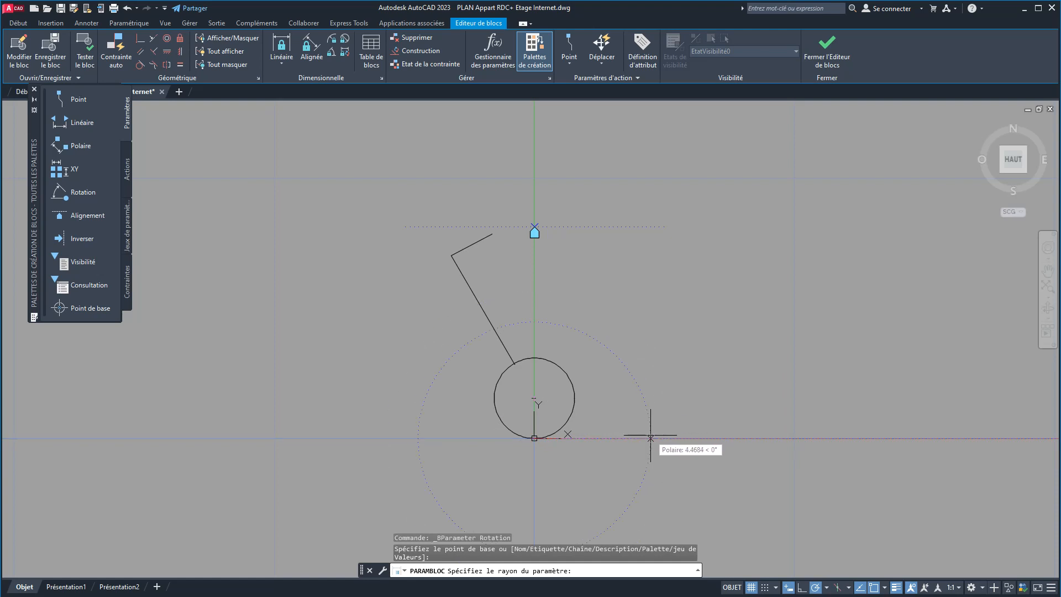
pyautogui.click(650, 437)
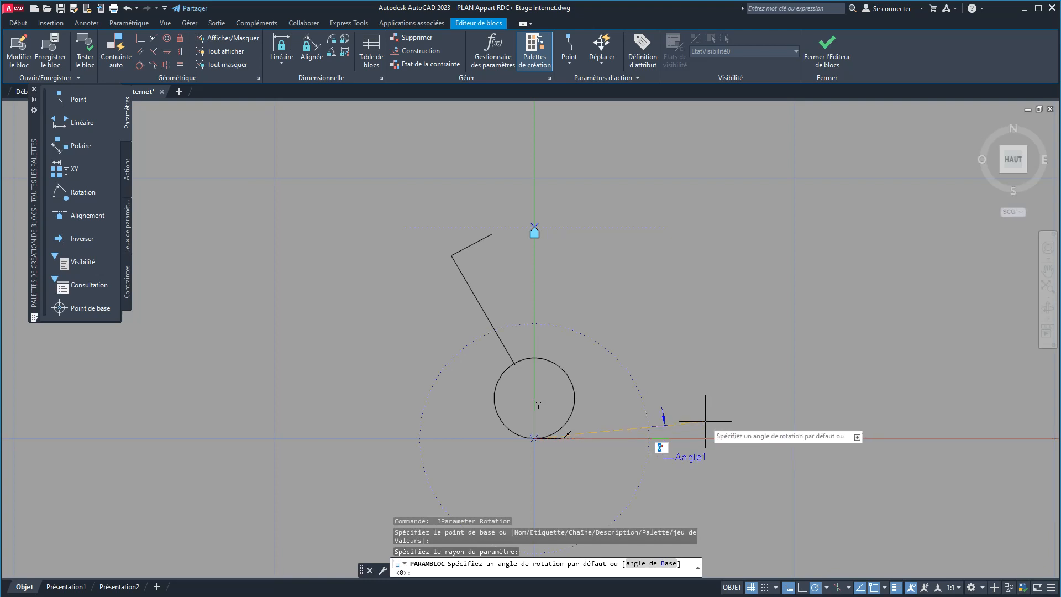
pyautogui.write('0')
pyautogui.press('Return')
# - Attach a Rotation action to the Angle1 parameter for all the block's objects, then close the block editor and save the changes
pyautogui.moveTo(602, 368); pyautogui.dragTo(570, 266, button='middle')
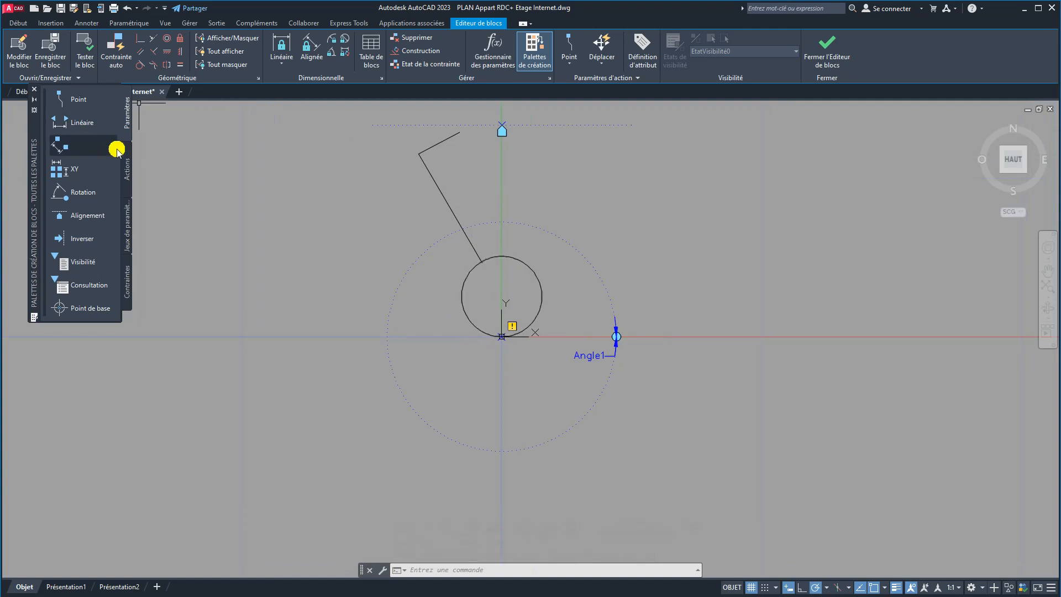
pyautogui.click(128, 168)
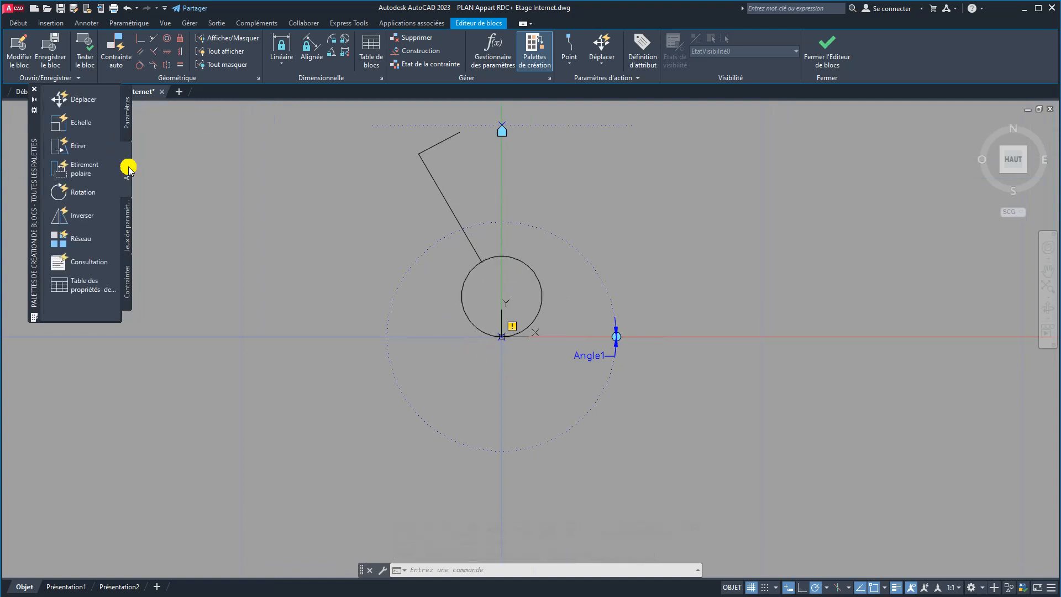
pyautogui.click(77, 193)
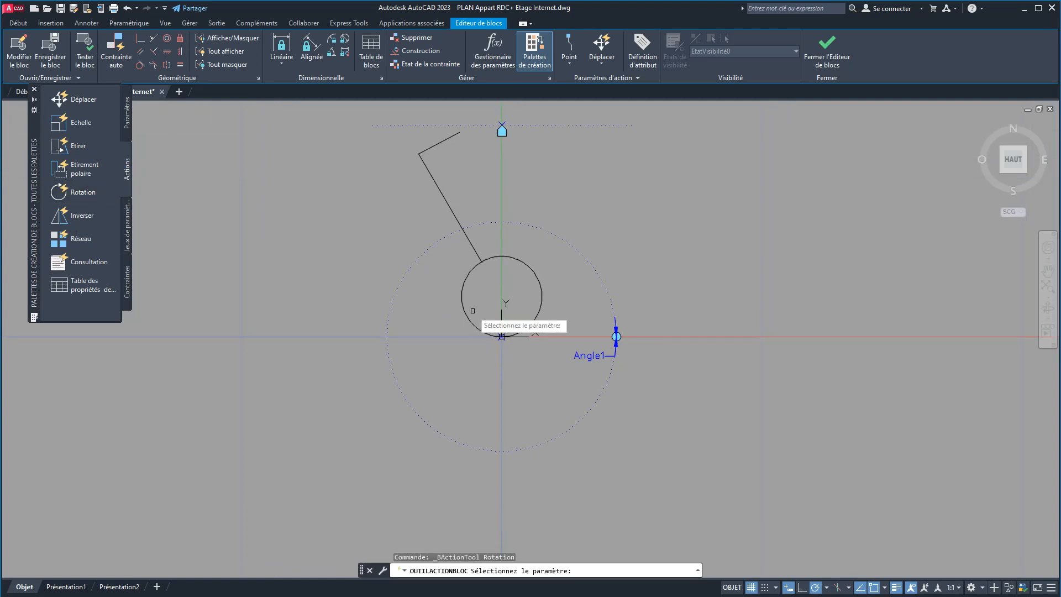
pyautogui.click(611, 300)
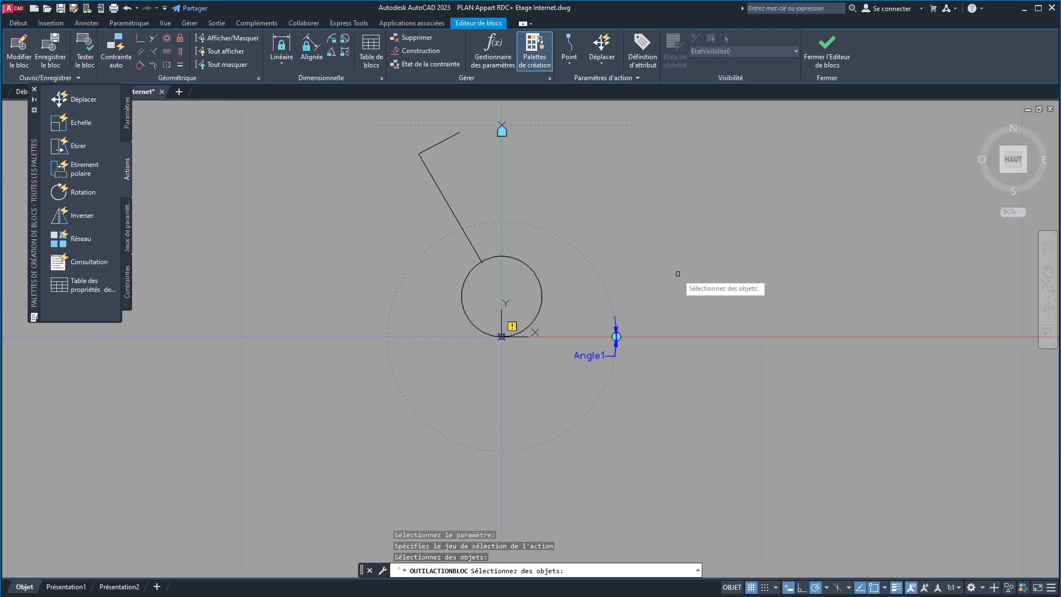
pyautogui.scroll(-2, 660, 319)
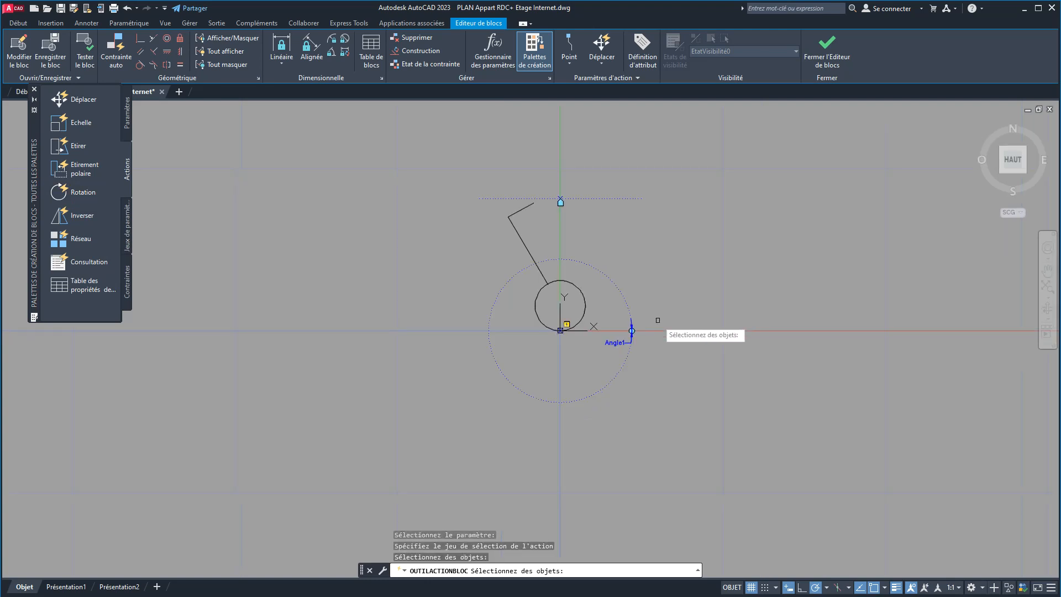
pyautogui.click(709, 411)
pyautogui.click(417, 142)
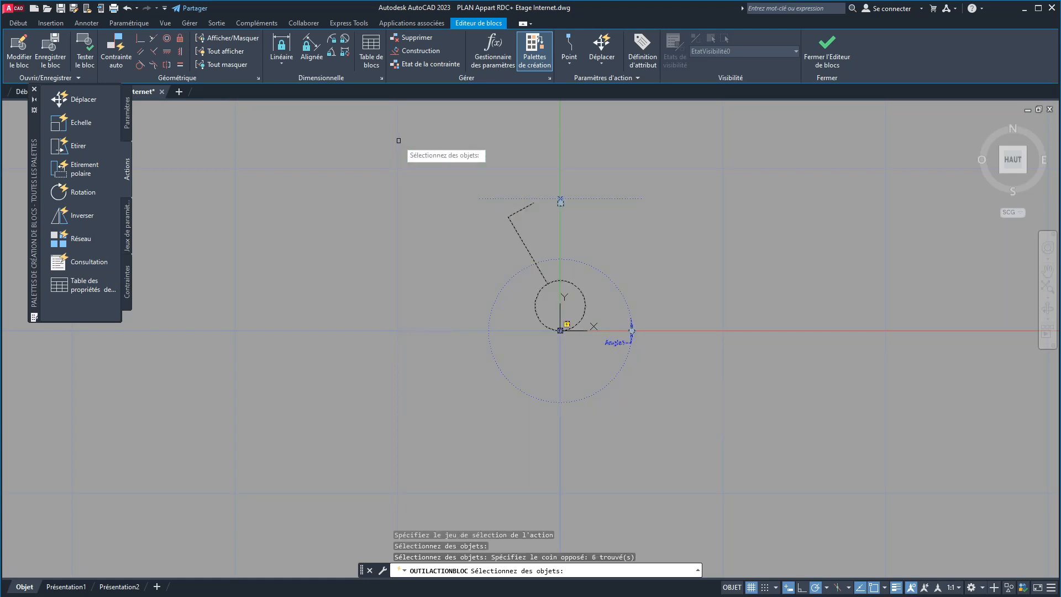
pyautogui.press('Return')
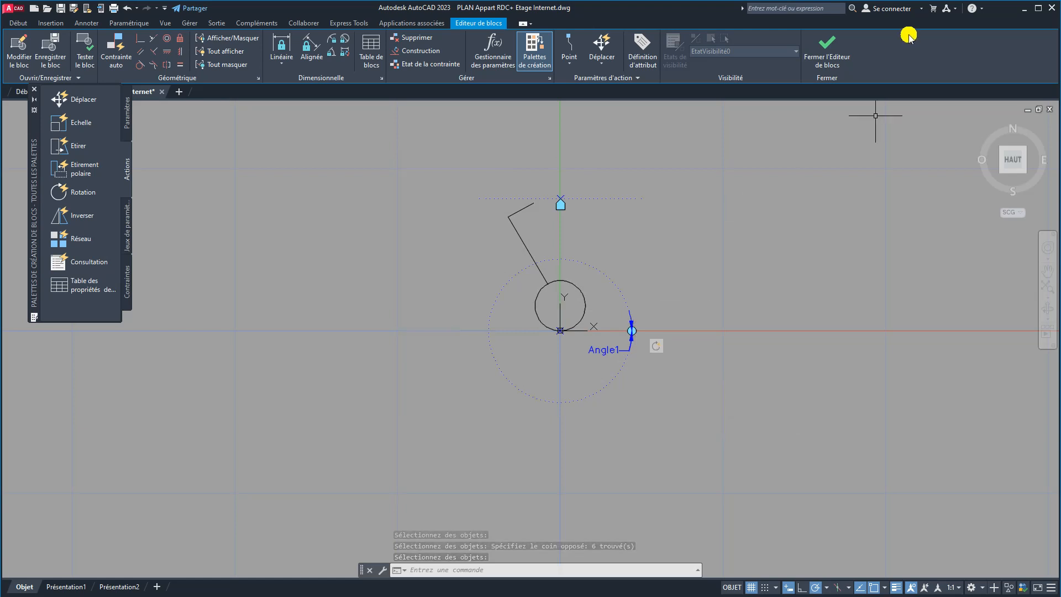
pyautogui.click(843, 48)
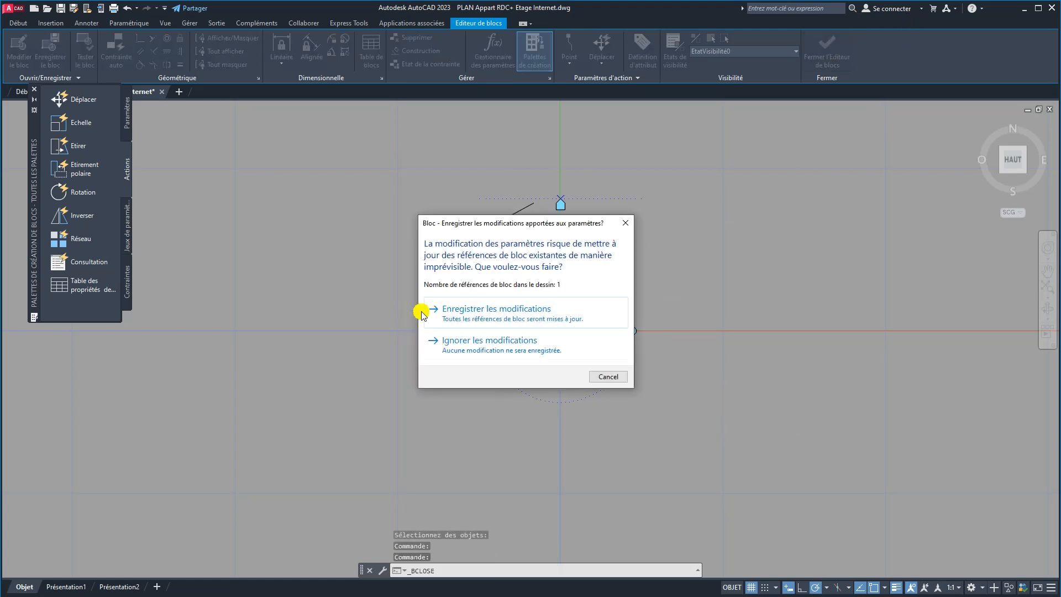
pyautogui.click(452, 310)
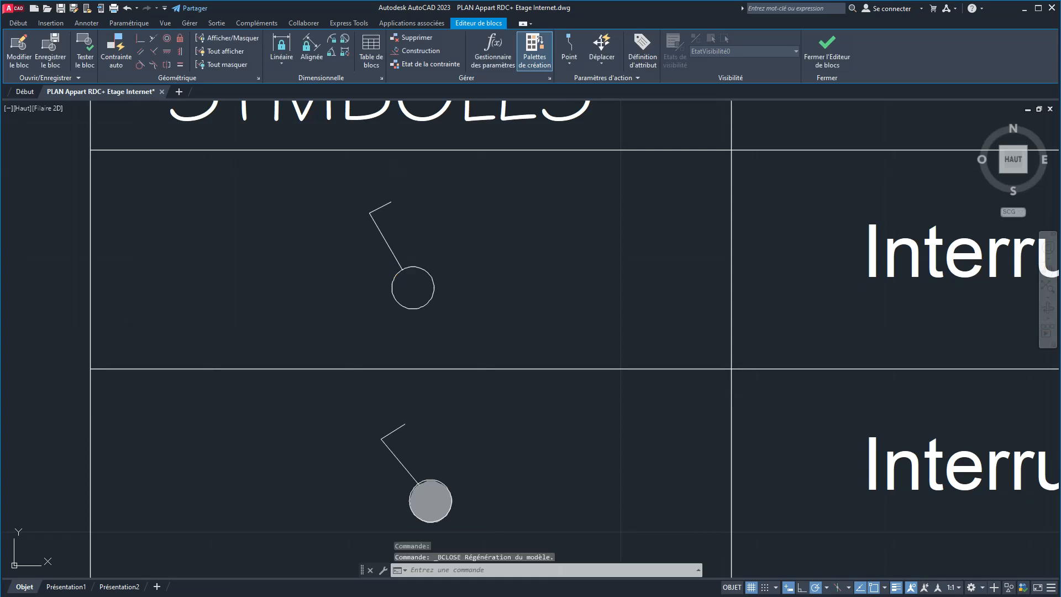
# - Copy the Interrupteur simple allumage block to the empty space beside the original in the same legend cell
pyautogui.click(409, 265)
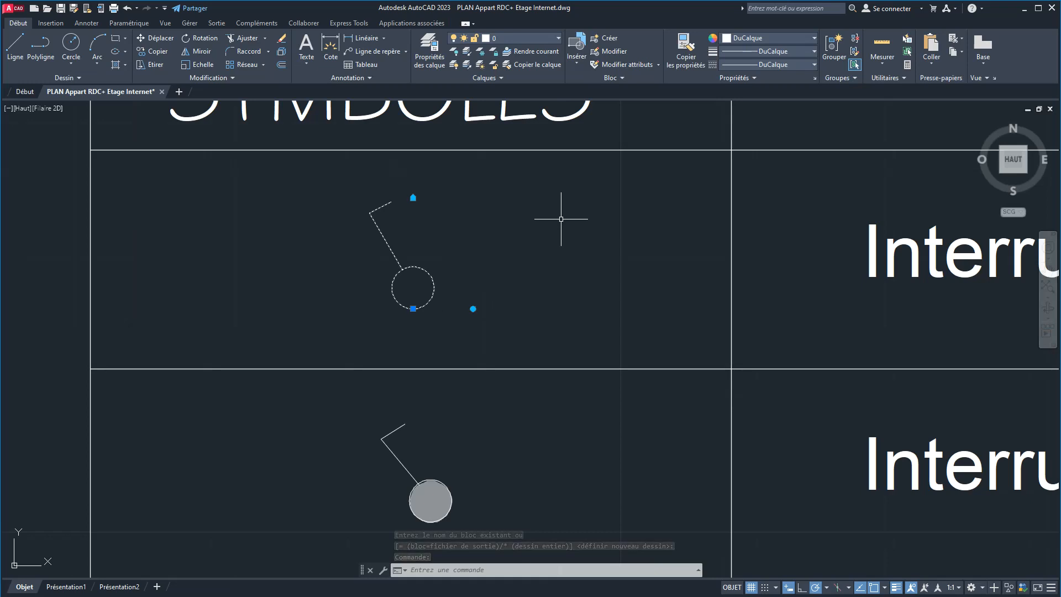
pyautogui.write('CP')
pyautogui.press('Return')
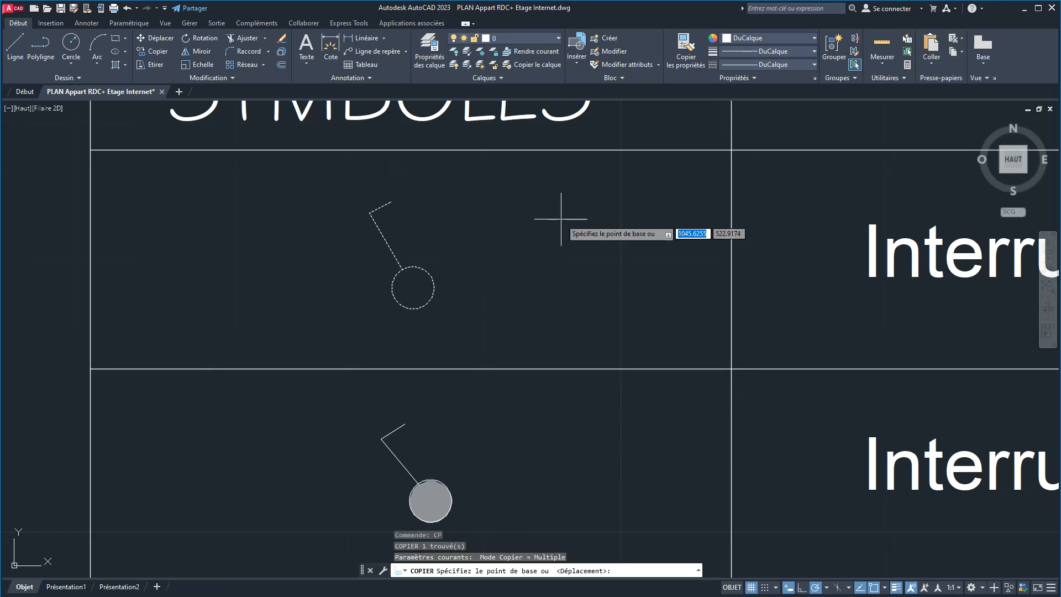
pyautogui.click(402, 268)
pyautogui.click(620, 259)
pyautogui.rightClick(546, 299)
pyautogui.click(574, 305)
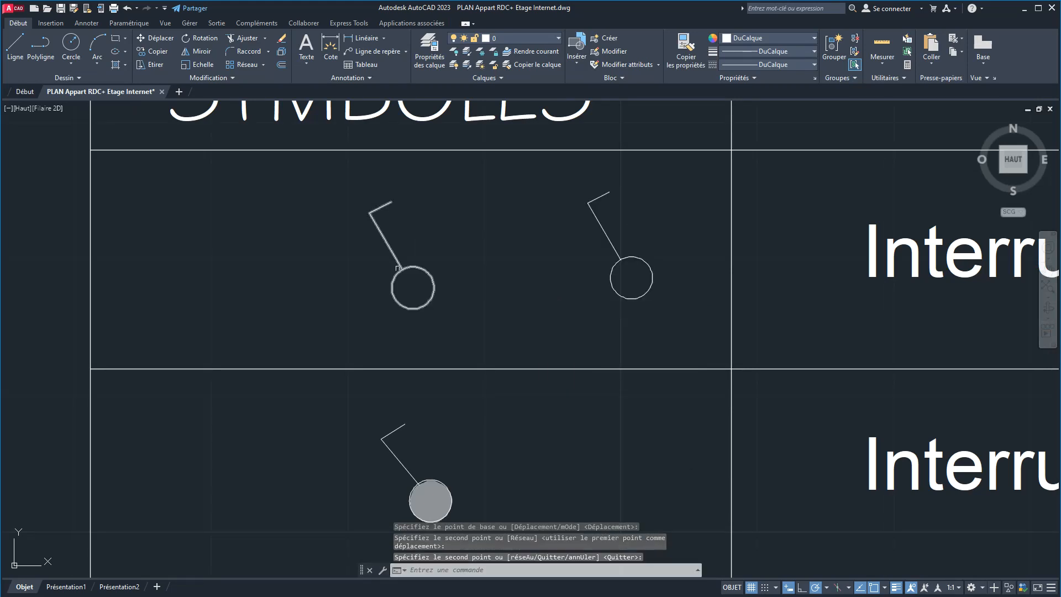
# - Align the copied switch block to the vertical table line beside it using its alignment grip
pyautogui.click(633, 255)
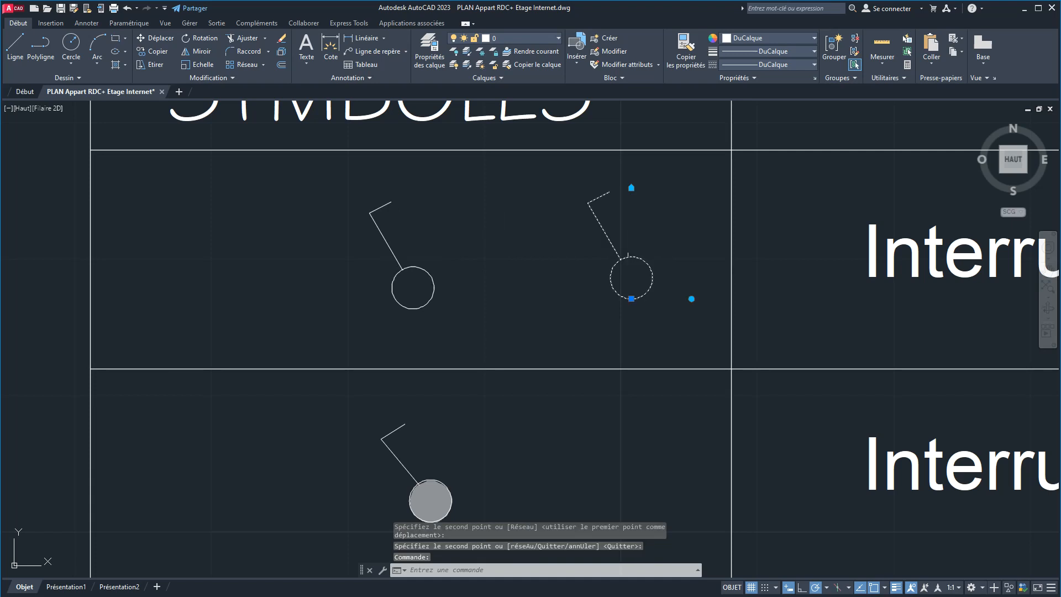
pyautogui.click(632, 188)
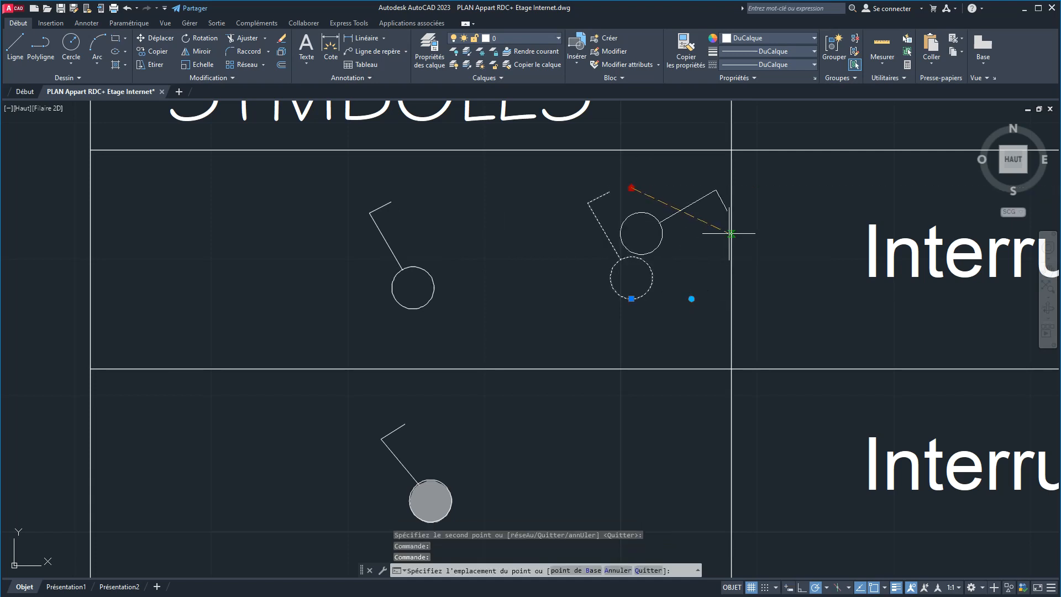
pyautogui.click(732, 233)
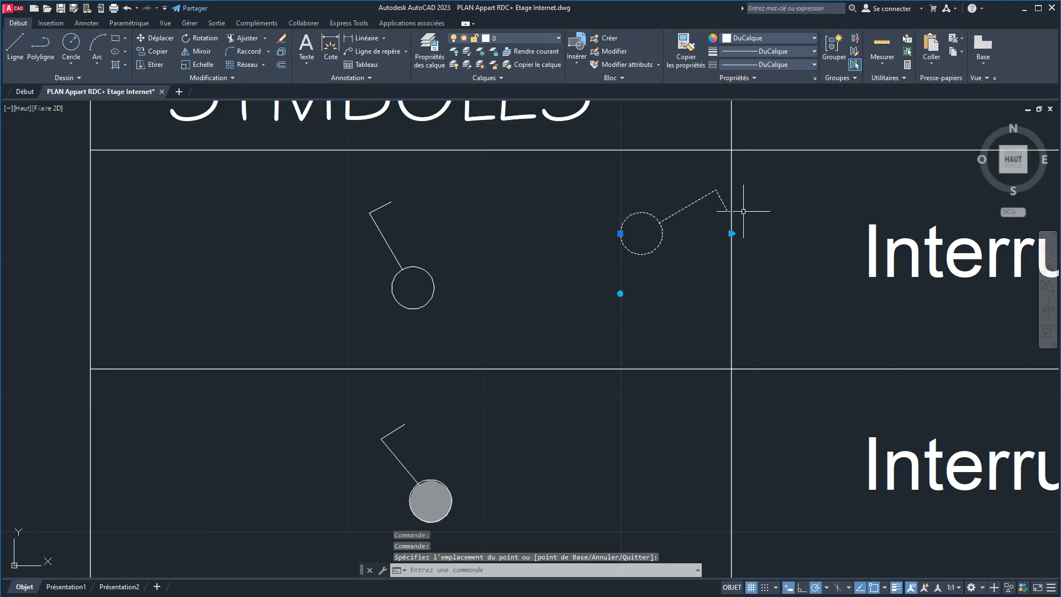
# - Turn off polar tracking while trying to rotate the copied switch block with its rotation grip
pyautogui.click(620, 293)
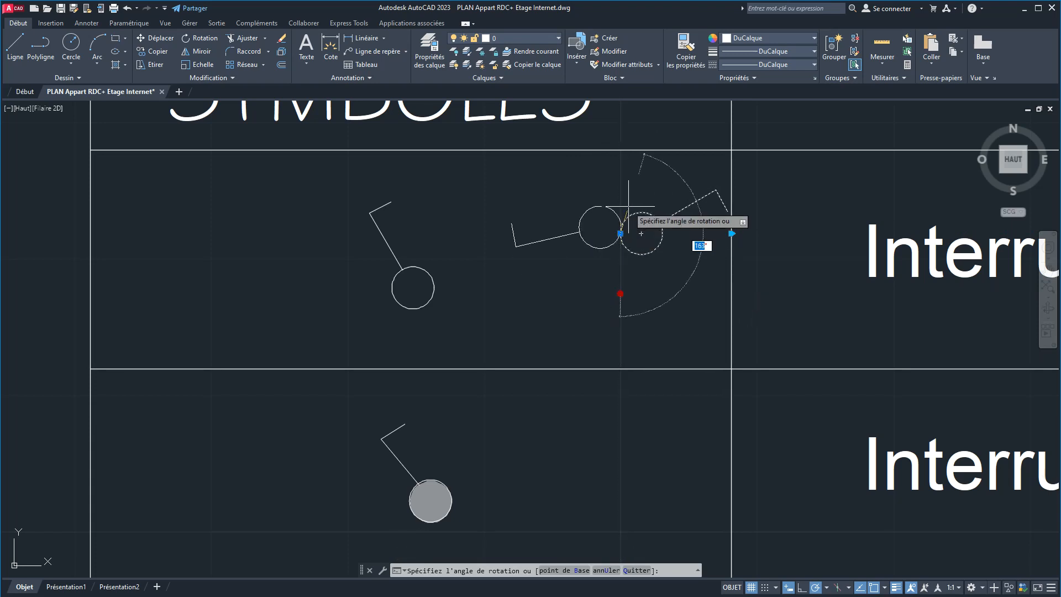
pyautogui.click(814, 588)
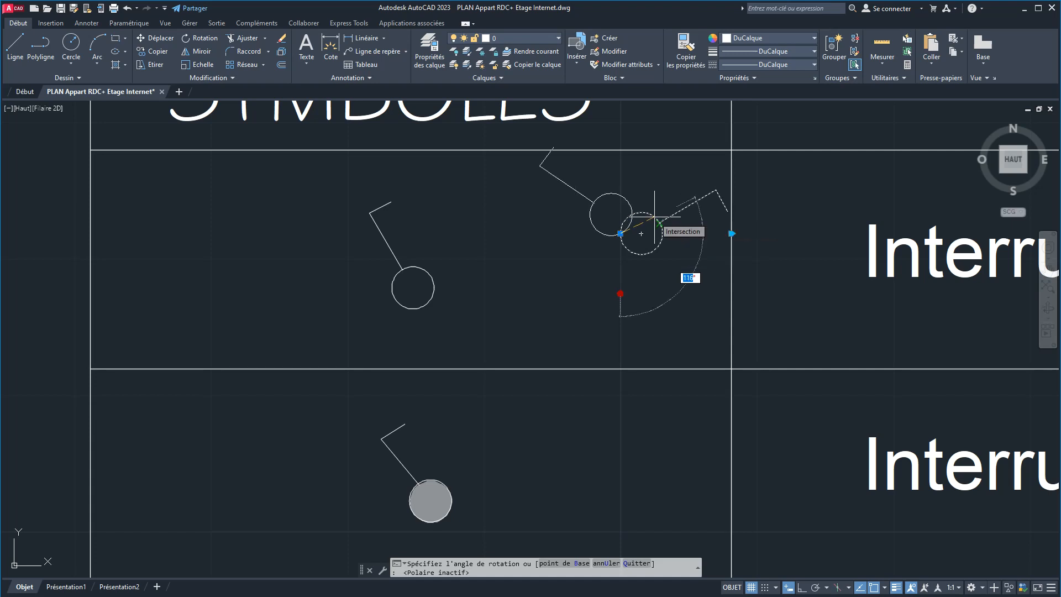
pyautogui.press('Escape')
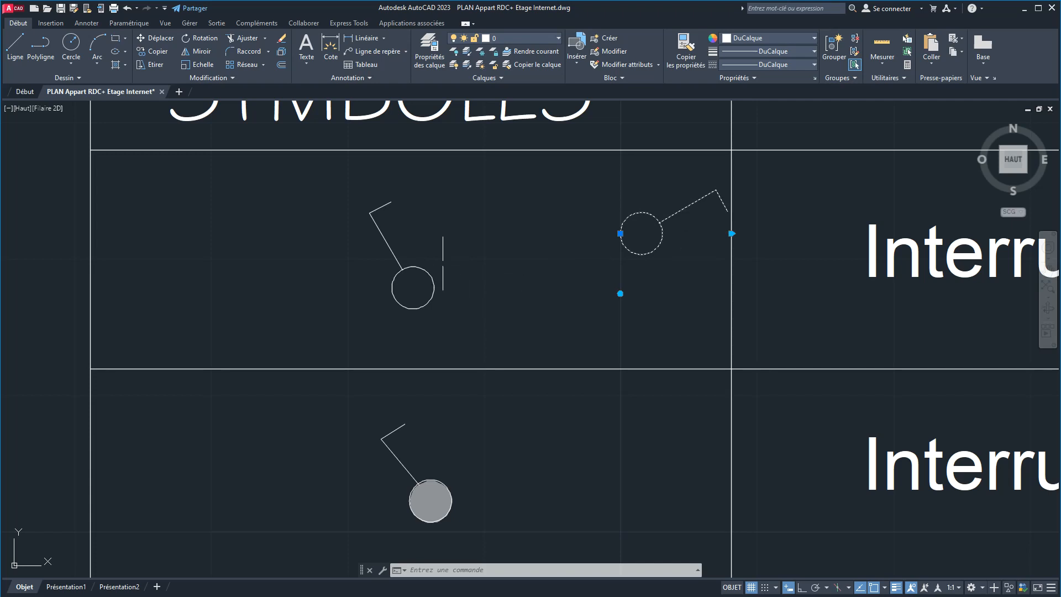
# - Clear the selection and reopen the original Interrupteur simple allumage block in the block editor
pyautogui.click(420, 268)
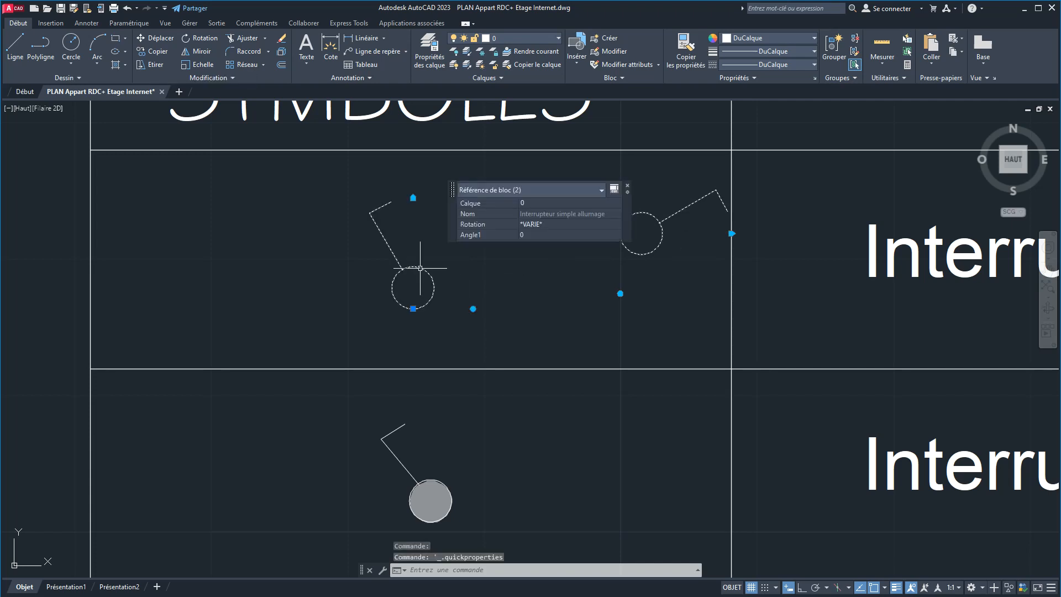
pyautogui.press('Escape')
pyautogui.press('Escape')
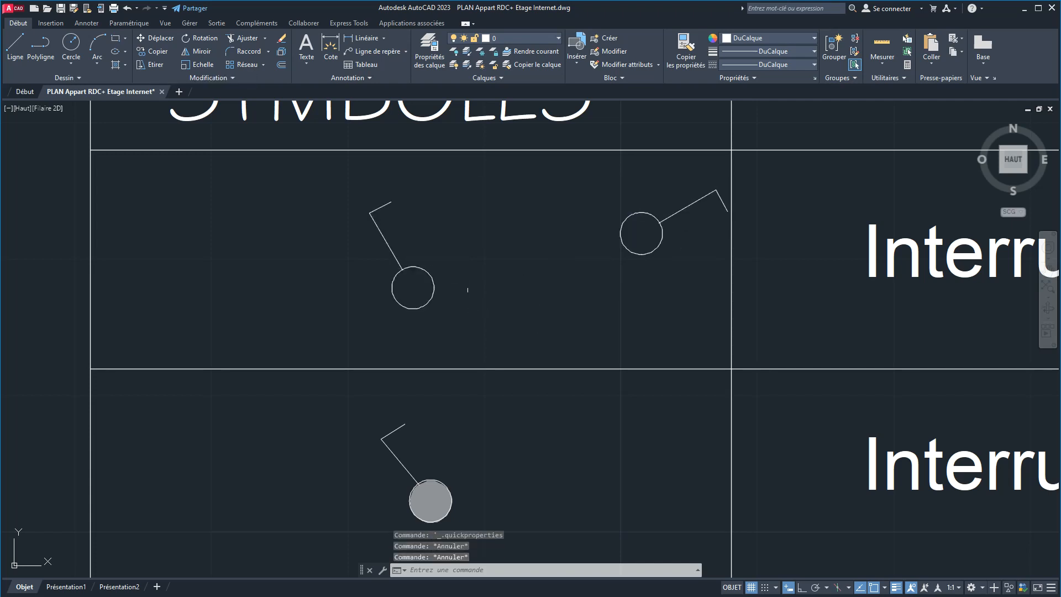
pyautogui.doubleClick(421, 267)
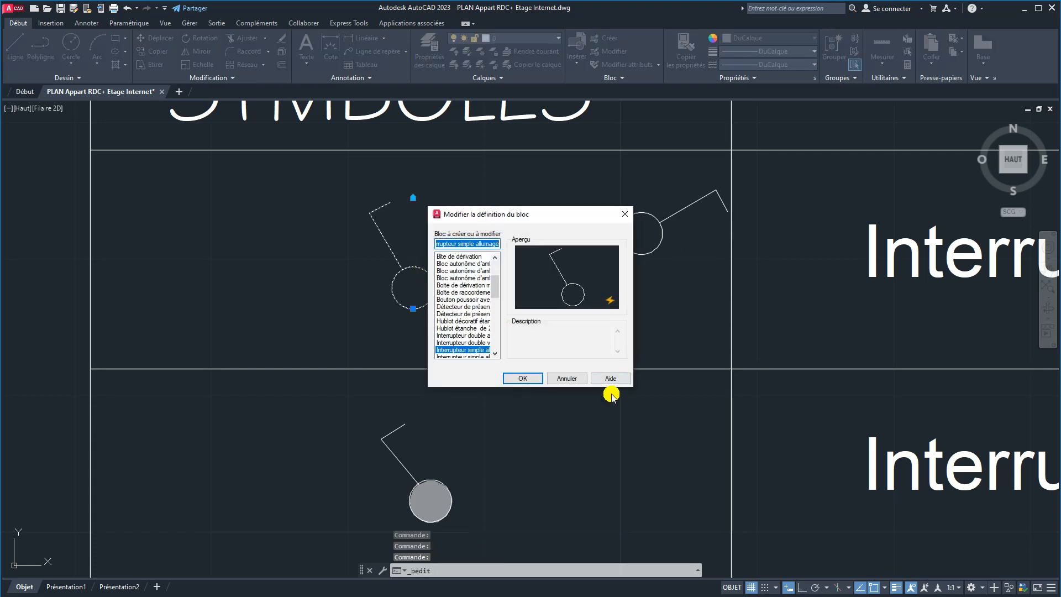
pyautogui.click(532, 380)
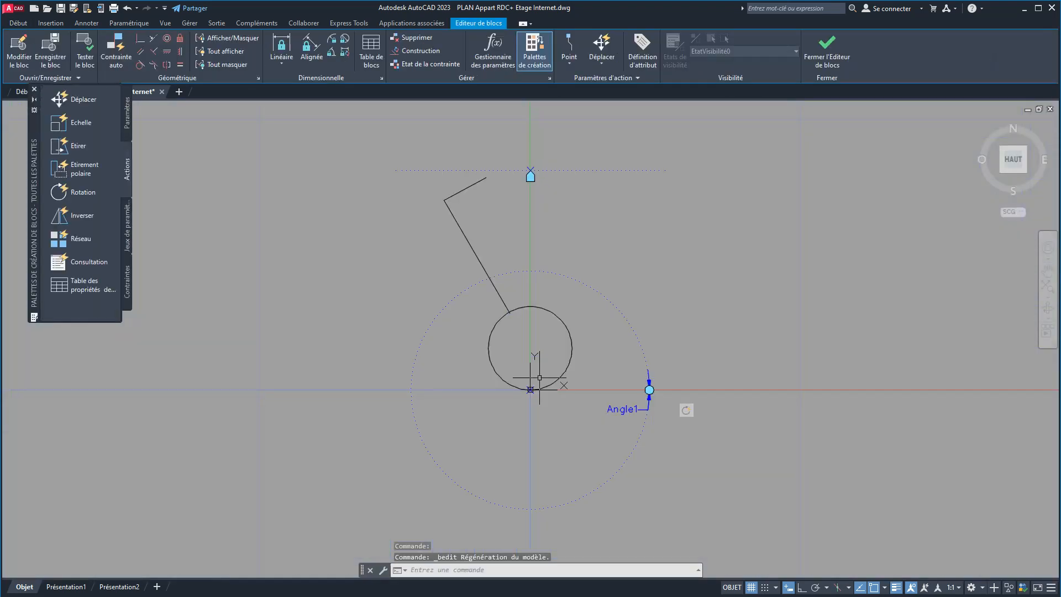
# - Move the rotation parameter's base point up to the middle of the switch symbol and close the block editor, saving the changes
pyautogui.click(649, 379)
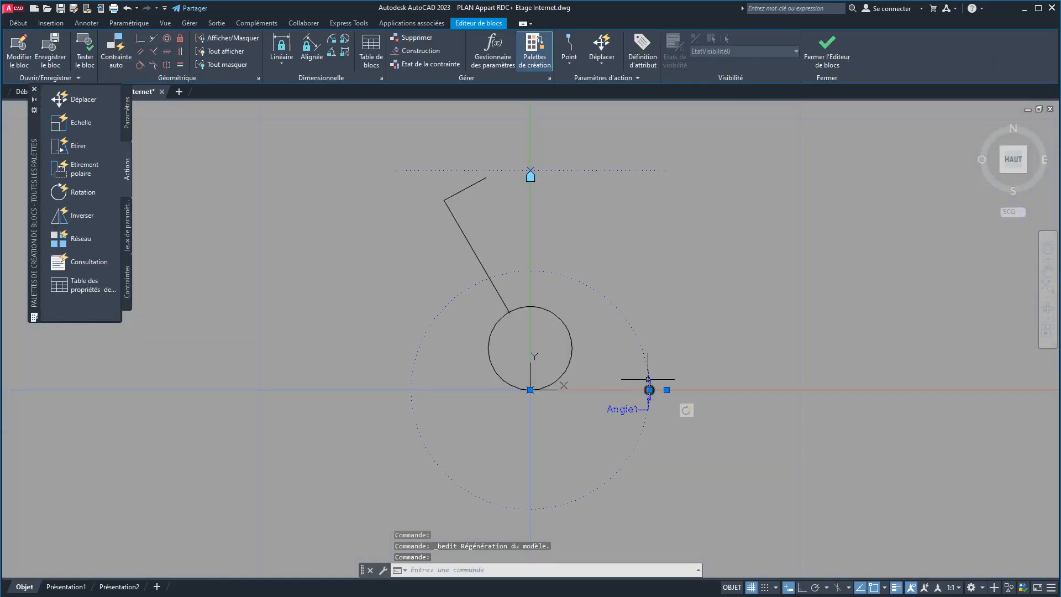
pyautogui.click(530, 390)
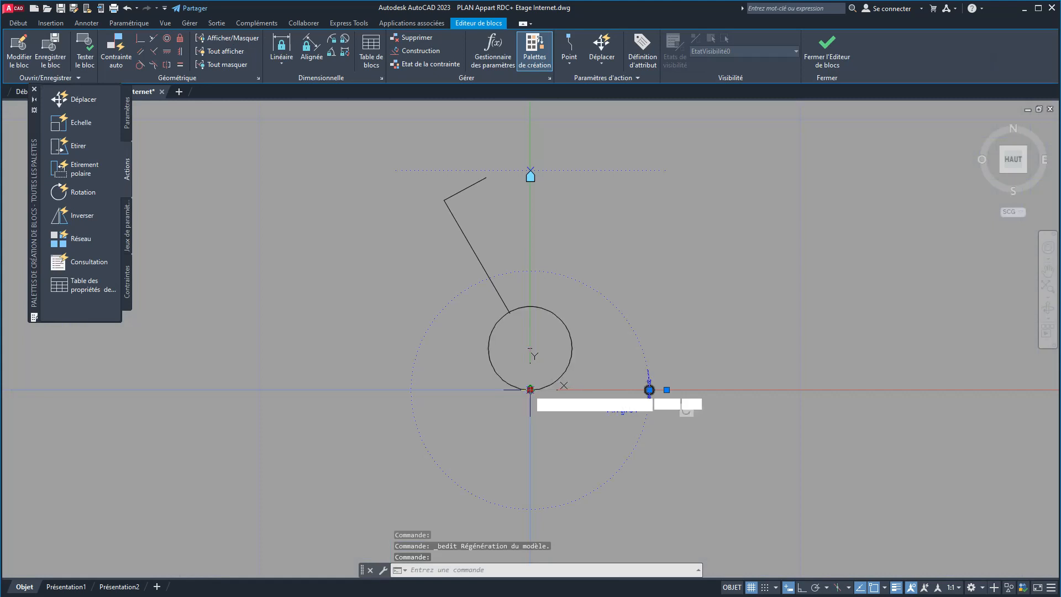
pyautogui.click(529, 239)
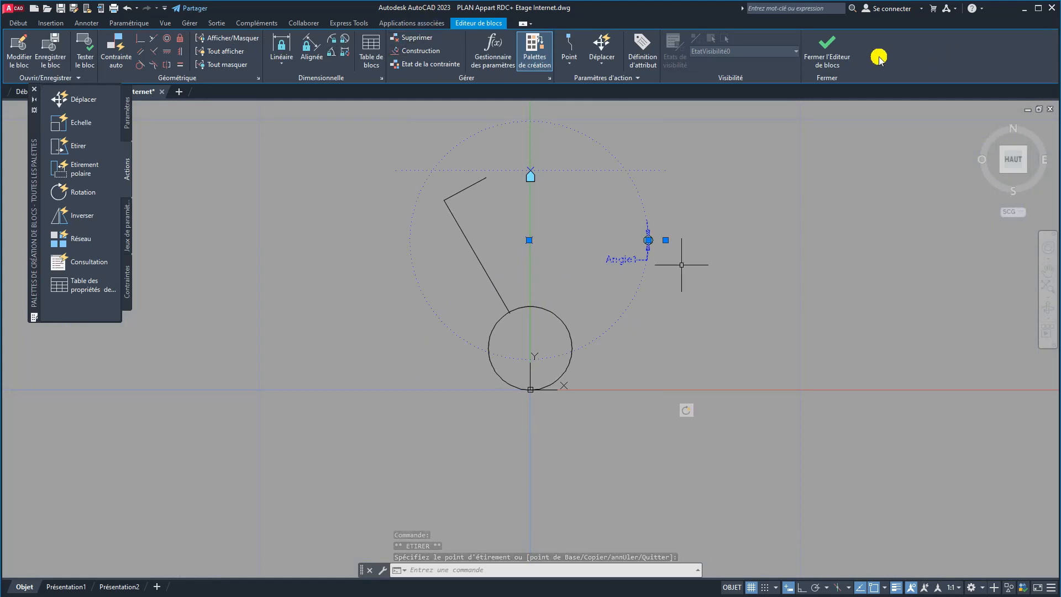
pyautogui.click(829, 55)
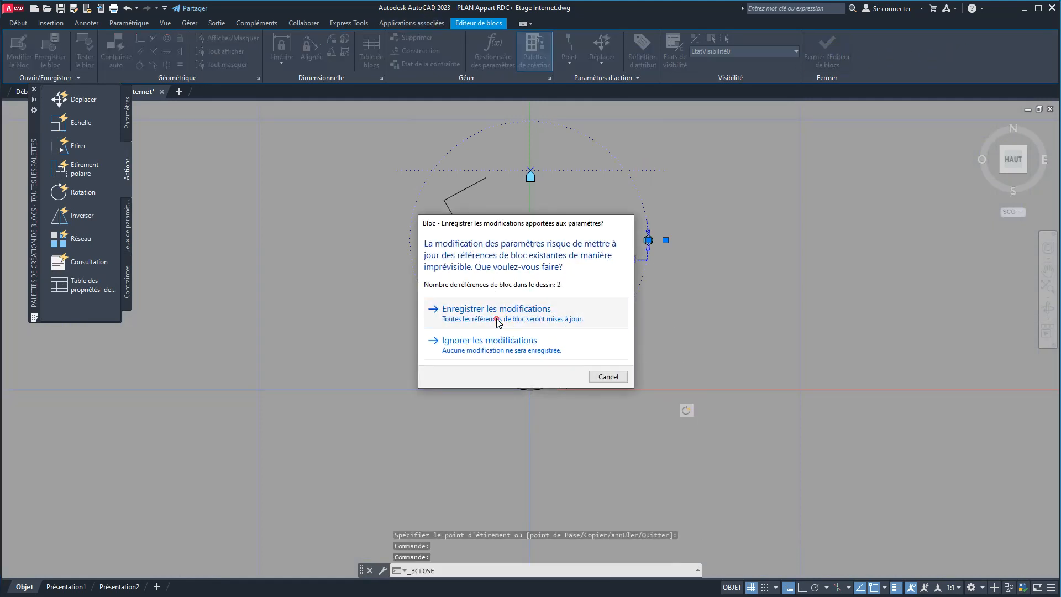
pyautogui.click(496, 320)
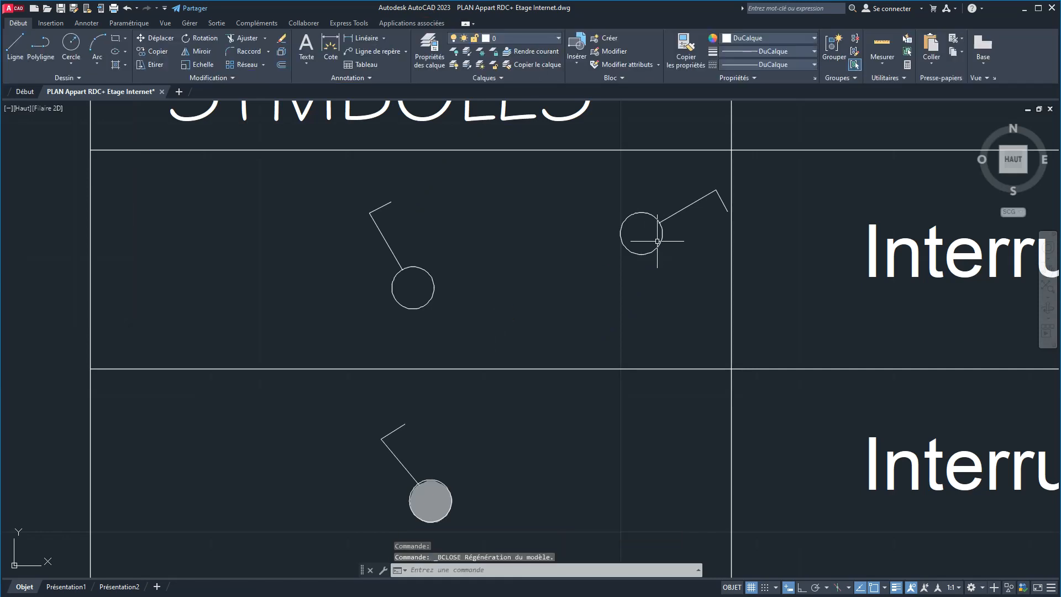
# - Compare the grips of the two switch blocks in the first legend row, then delete the copied block
pyautogui.click(662, 241)
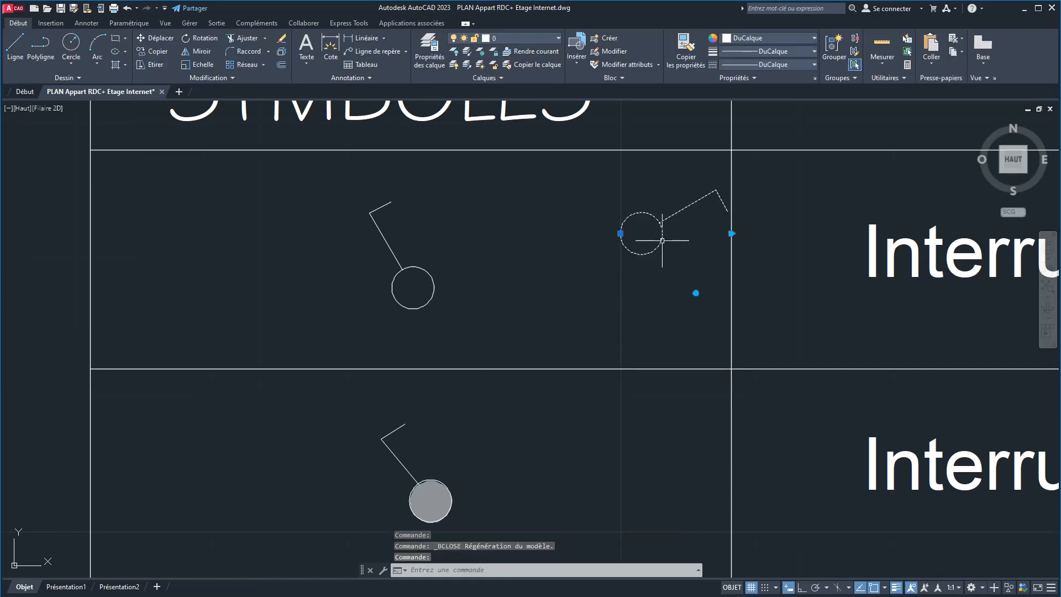
pyautogui.click(419, 269)
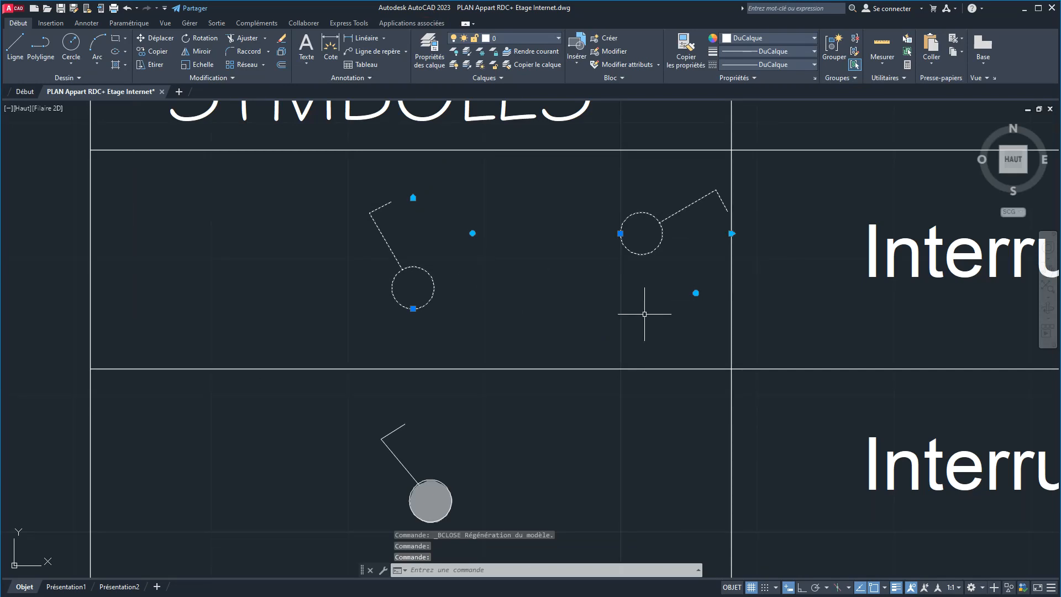
pyautogui.press('Escape')
pyautogui.click(659, 241)
pyautogui.press('Delete')
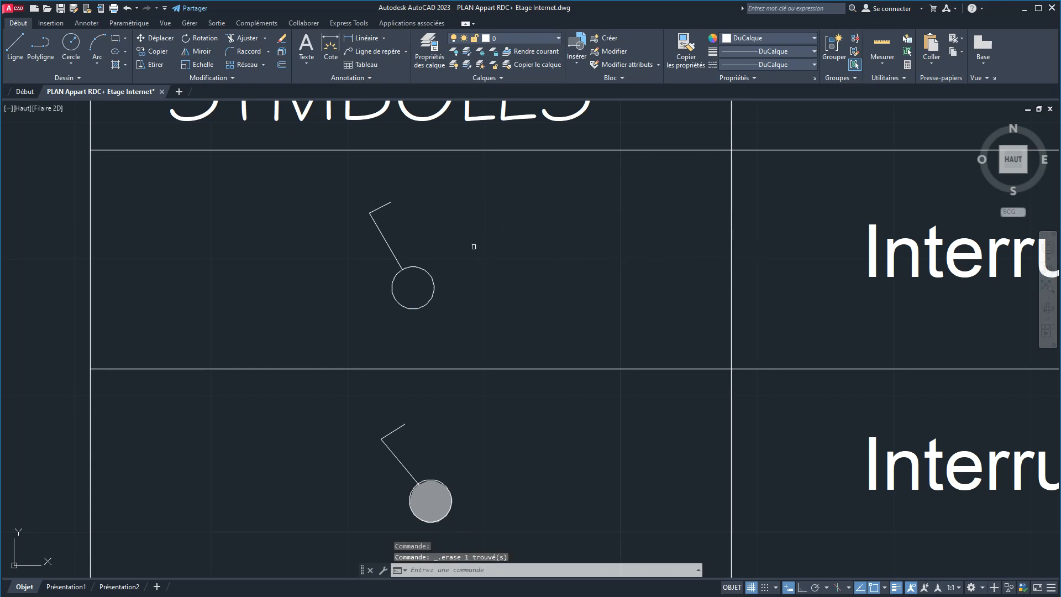
# - Copy the Interrupteur simple allumage block horizontally from its circle's centre to the empty space in the same legend cell
pyautogui.click(422, 267)
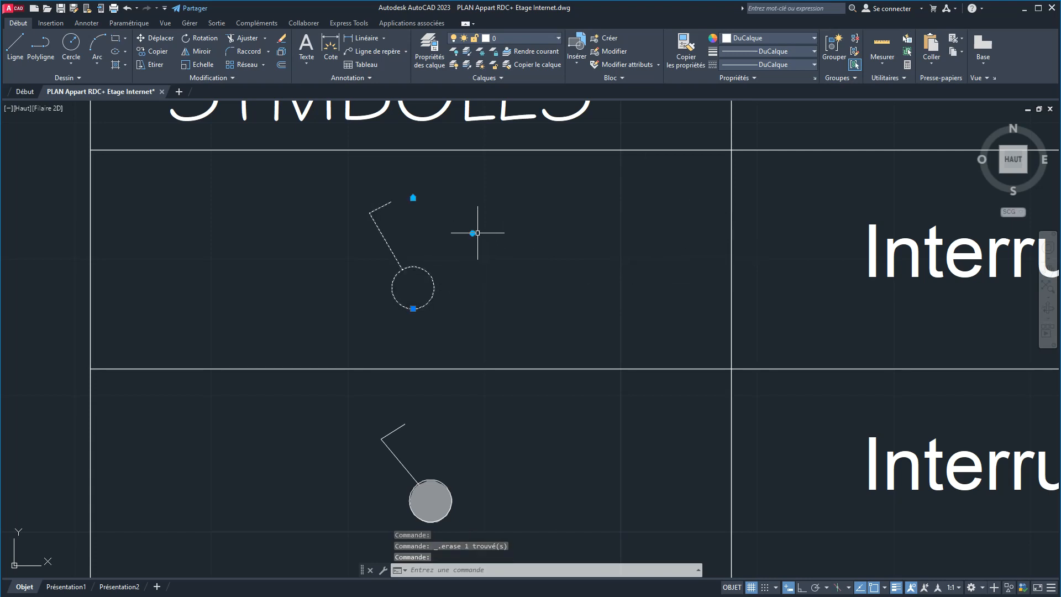
pyautogui.write('cp')
pyautogui.press('Return')
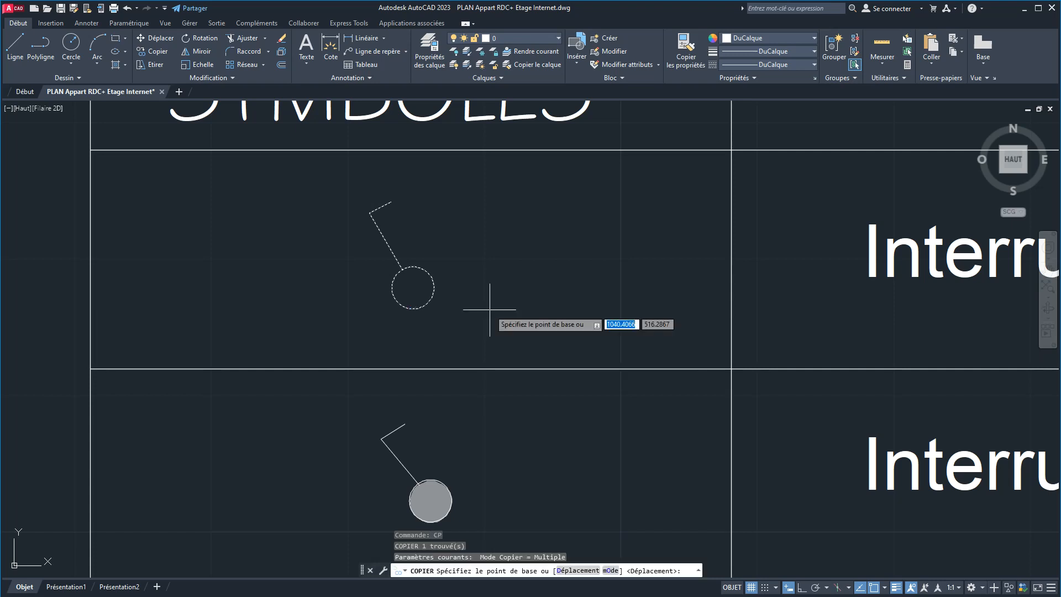
pyautogui.click(414, 287)
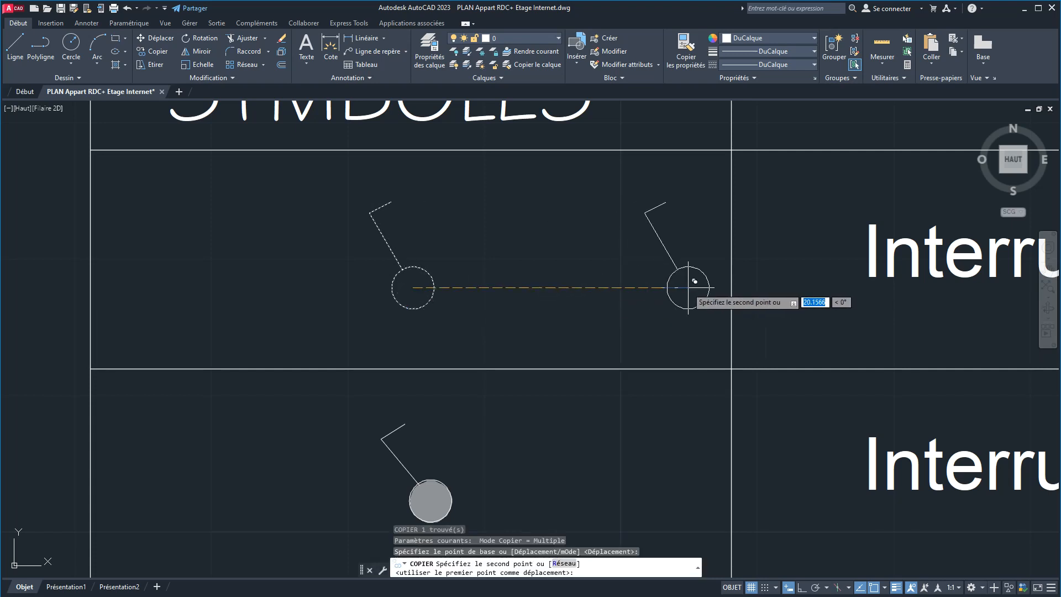
pyautogui.rightClick(679, 252)
pyautogui.click(697, 246)
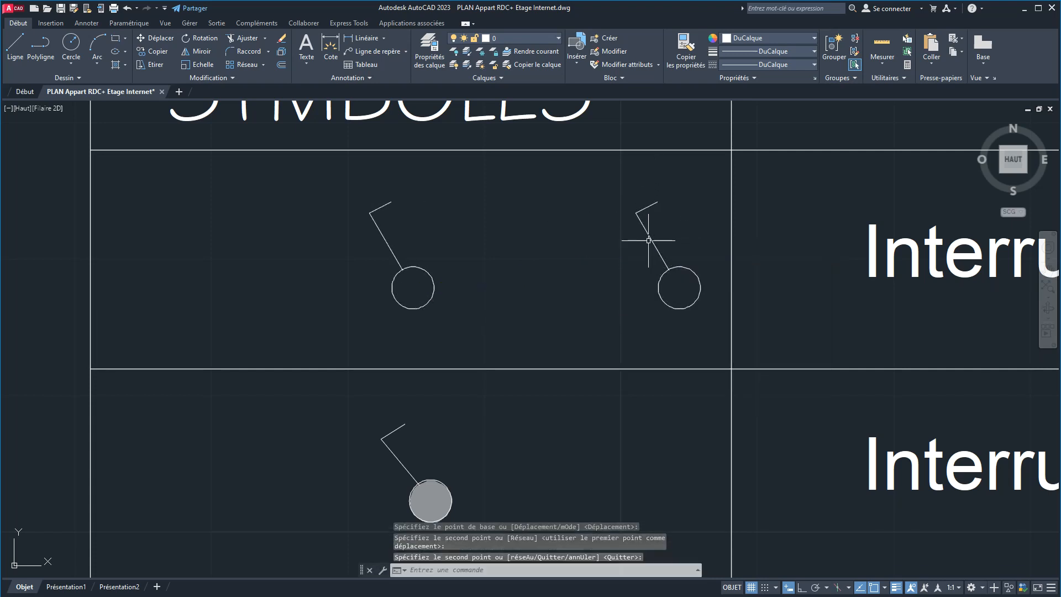
# - Align the copied switch block to the vertical table line beside it using its alignment grip
pyautogui.click(653, 240)
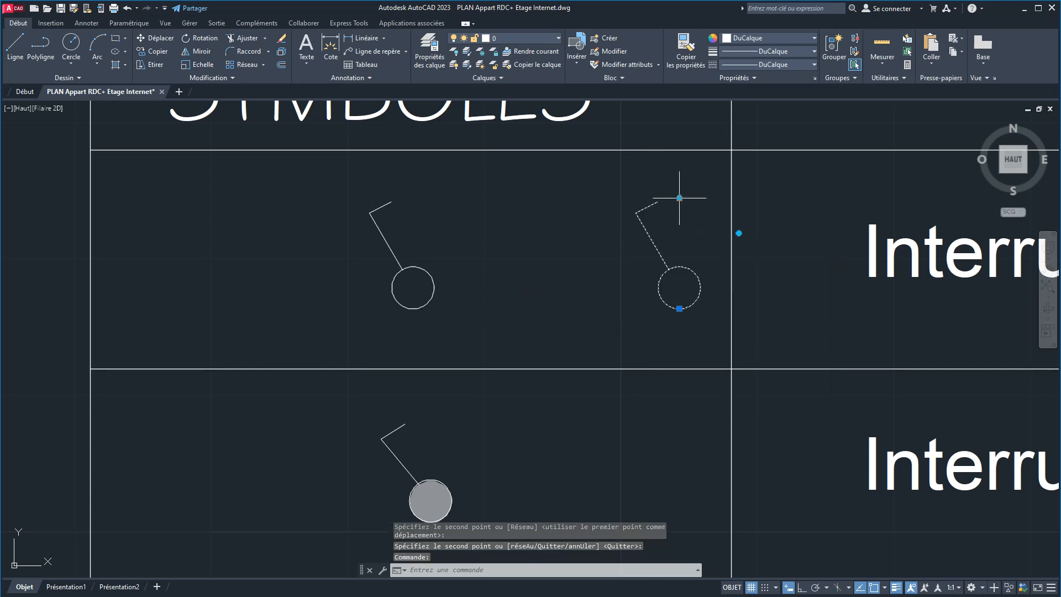
pyautogui.click(679, 198)
pyautogui.click(730, 232)
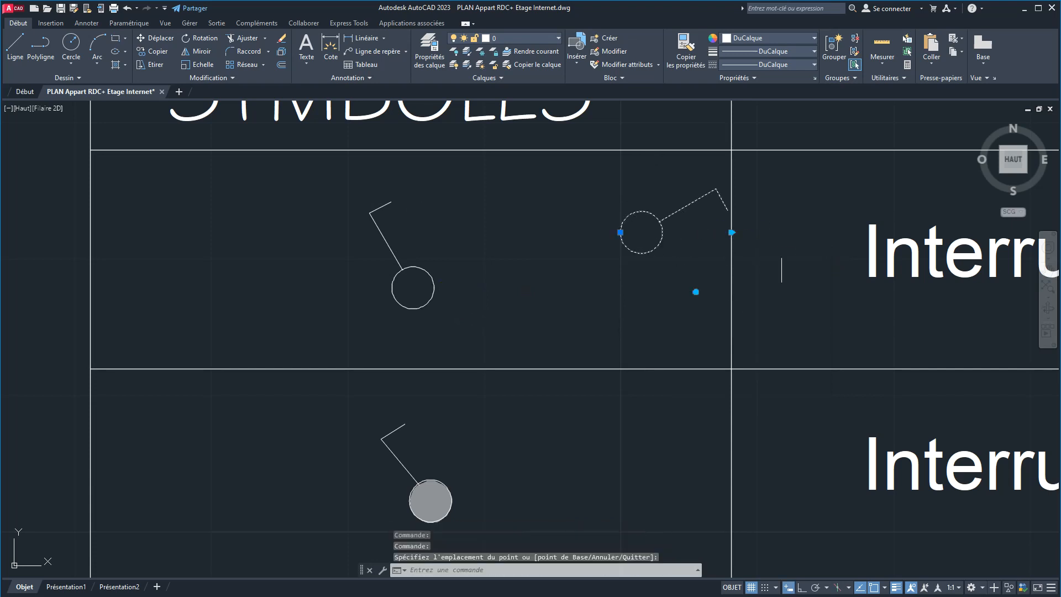
# - Test rotating the copied switch block with its rotation grip, then delete the copy
pyautogui.click(696, 292)
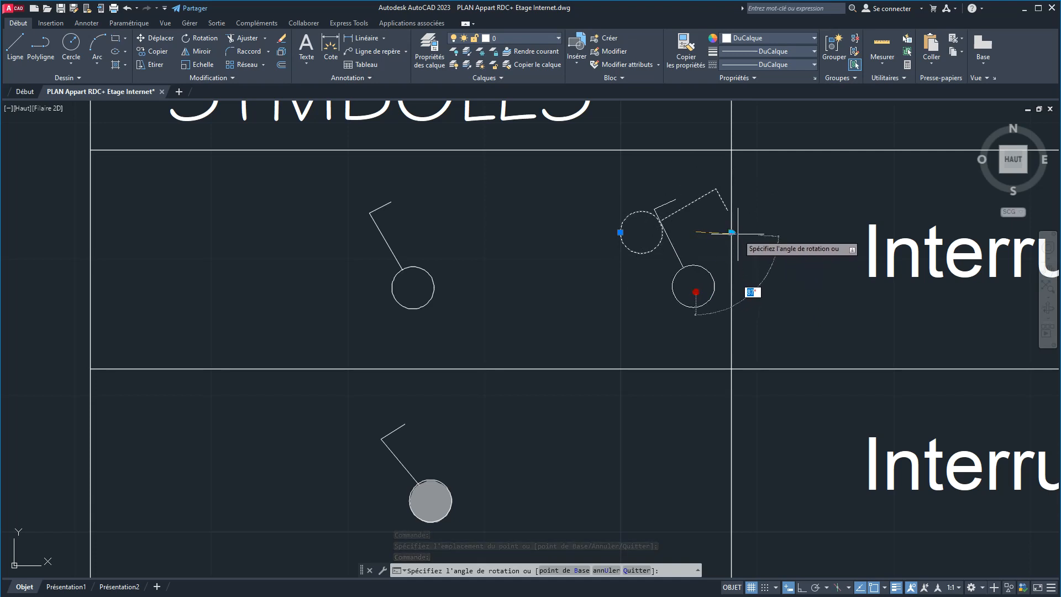
pyautogui.click(784, 291)
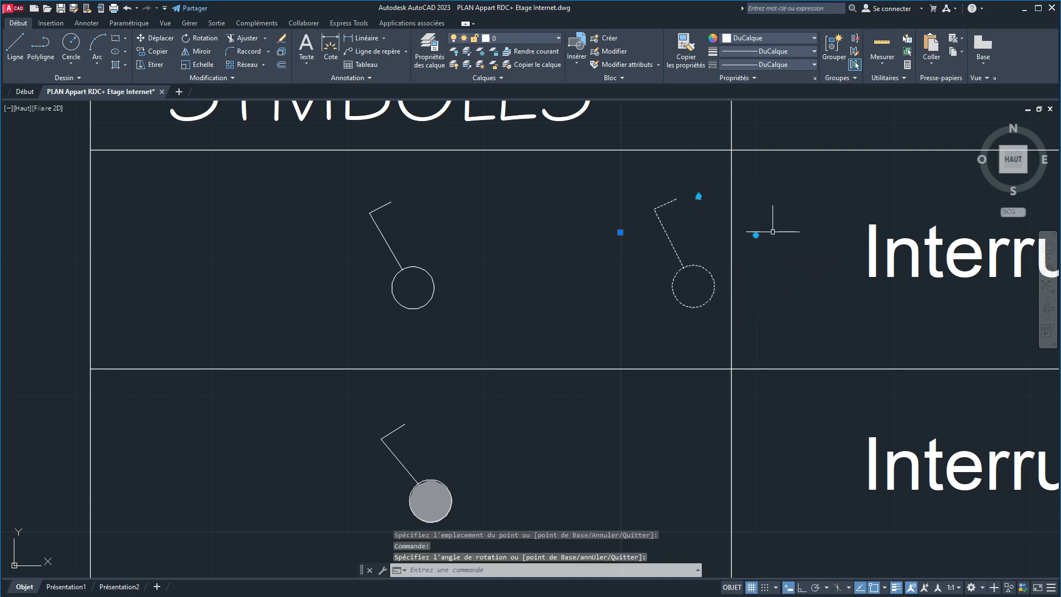
pyautogui.click(756, 235)
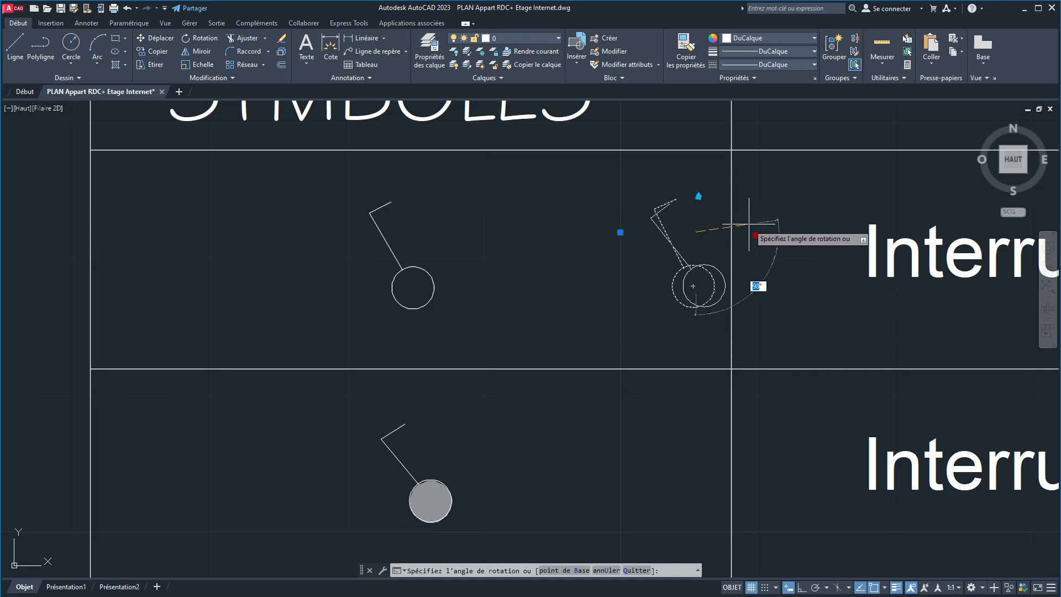
pyautogui.press('Escape')
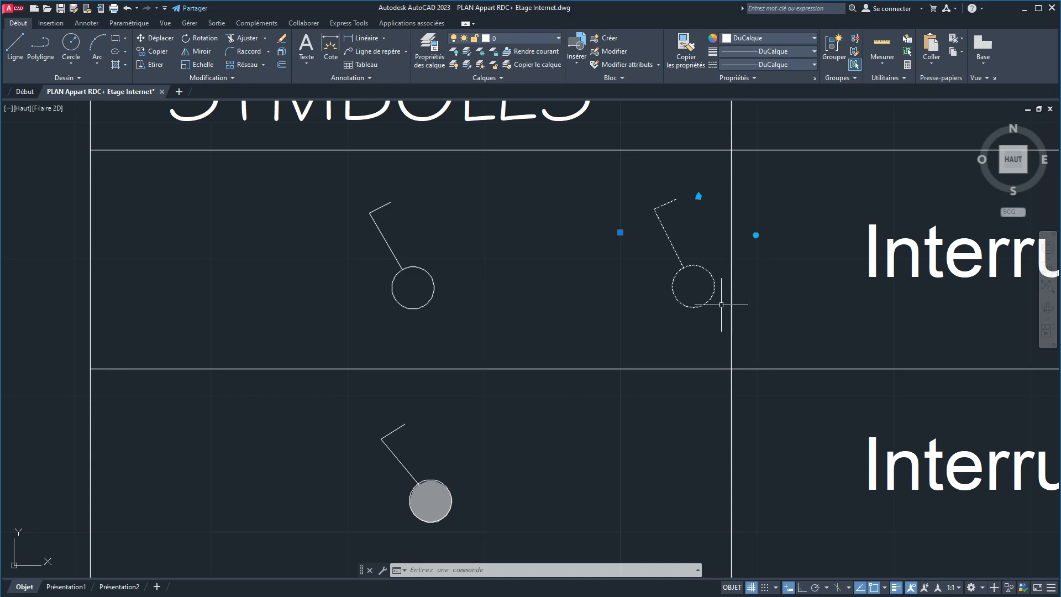
pyautogui.press('Escape')
pyautogui.press('Delete')
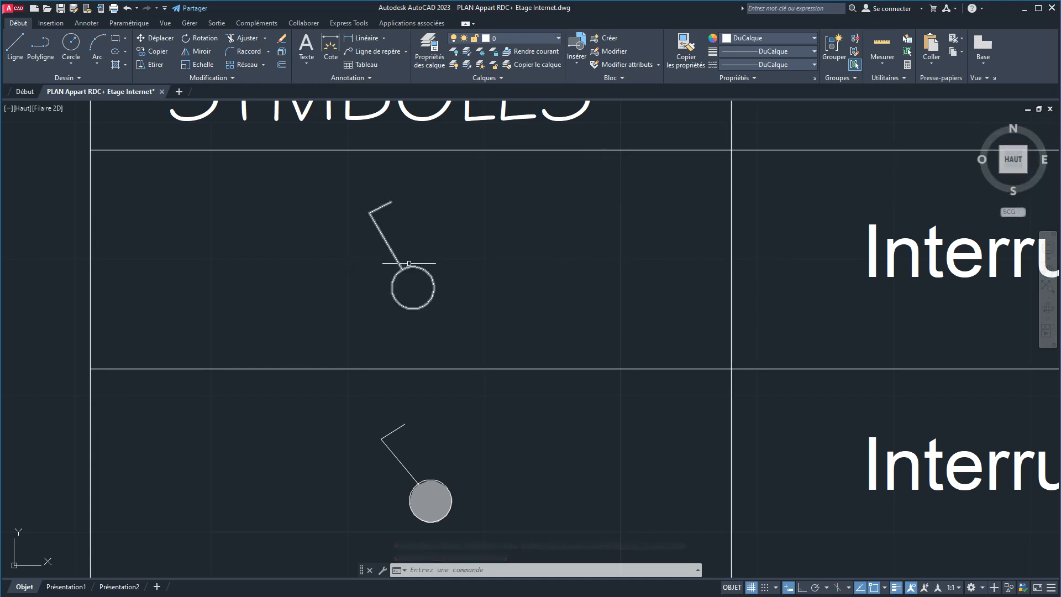
# - Reopen the Interrupteur simple allumage block in the block editor and delete its rotation parameter
pyautogui.click(409, 268)
pyautogui.doubleClick(410, 267)
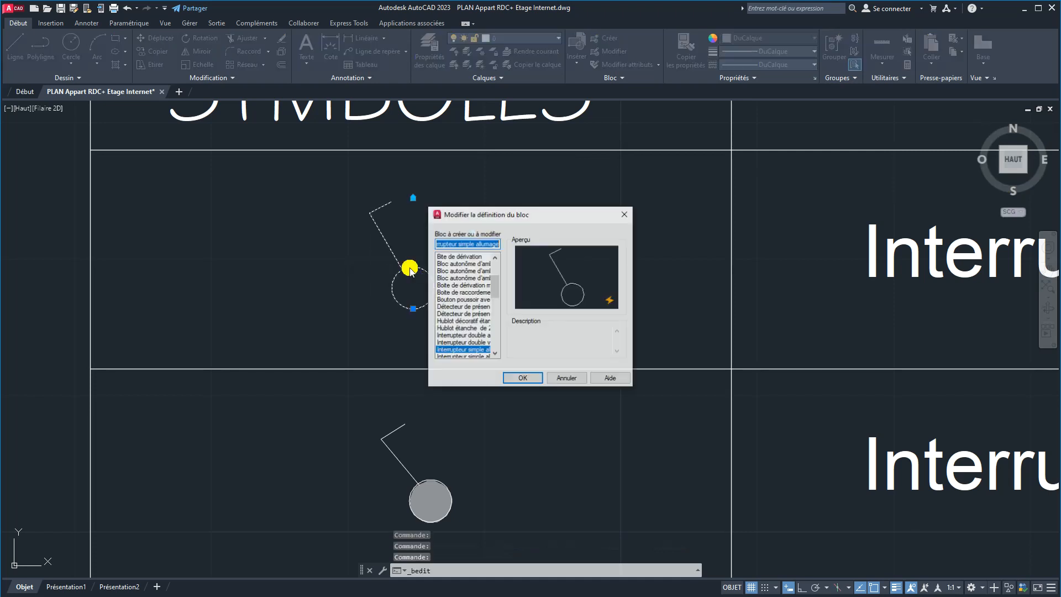
pyautogui.click(532, 377)
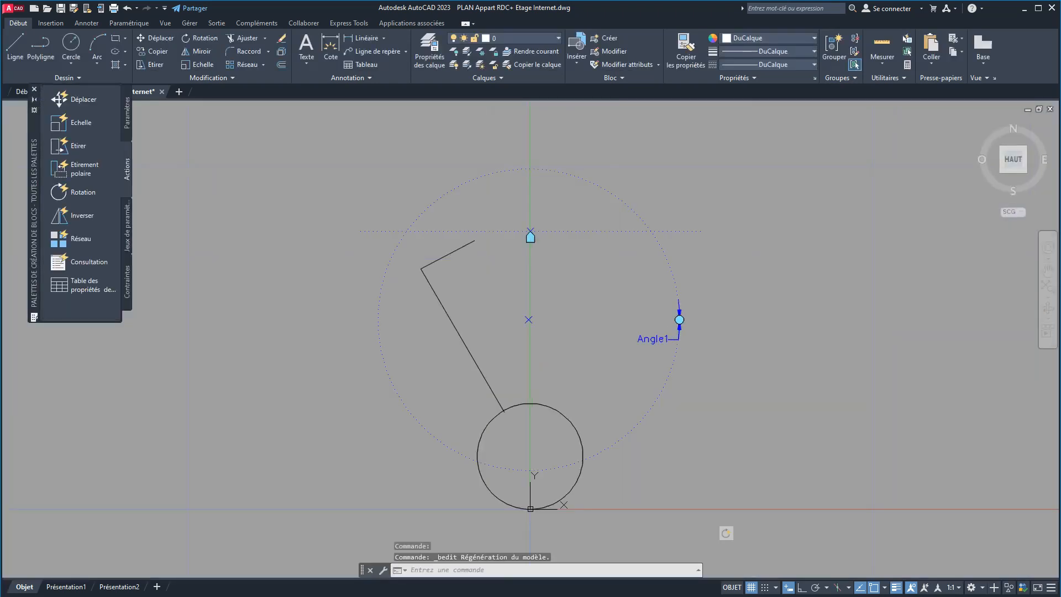
pyautogui.click(528, 320)
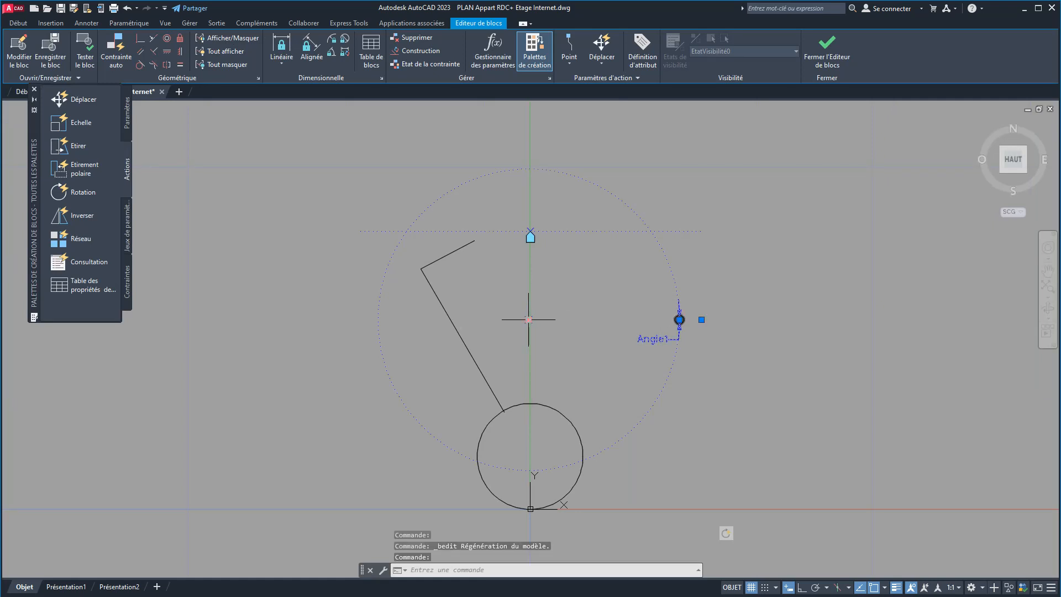
pyautogui.press('Delete')
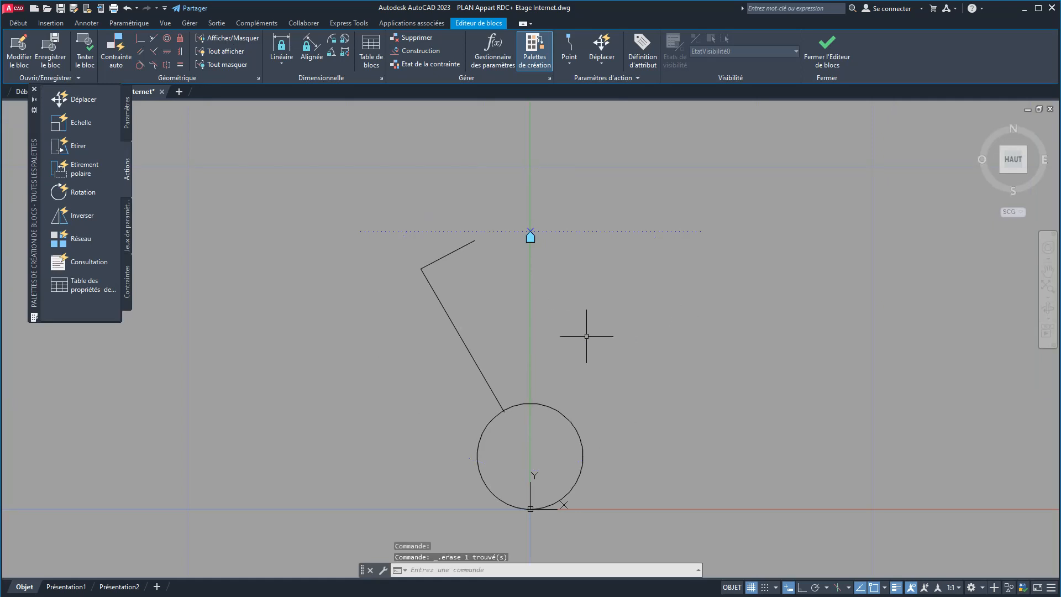
# - Close the block editor, saving the changes, and select the Interrupteur simple allumage block to check its grips
pyautogui.click(817, 53)
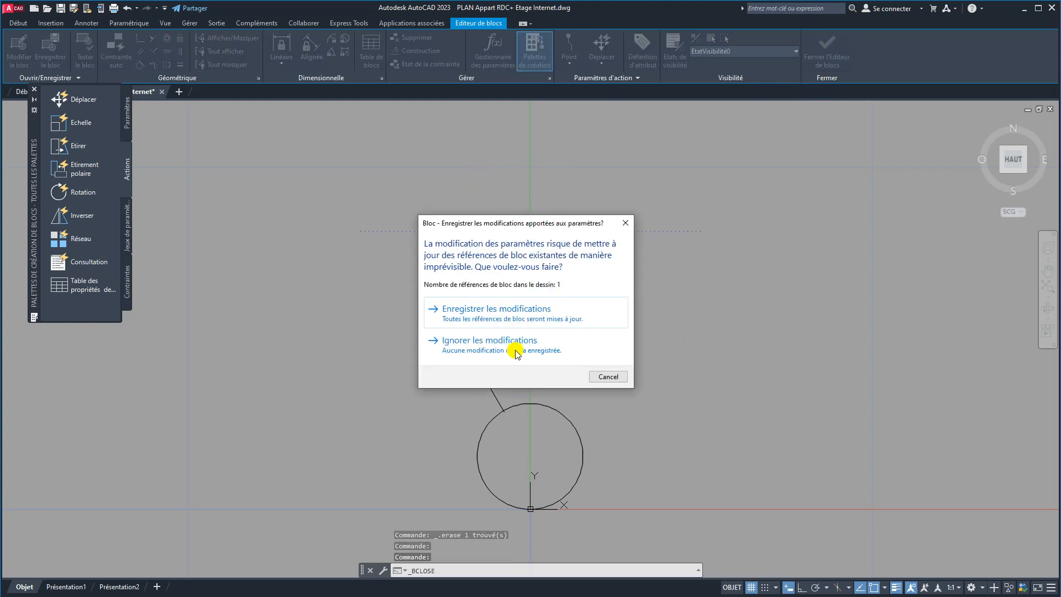
pyautogui.click(498, 318)
pyautogui.click(415, 268)
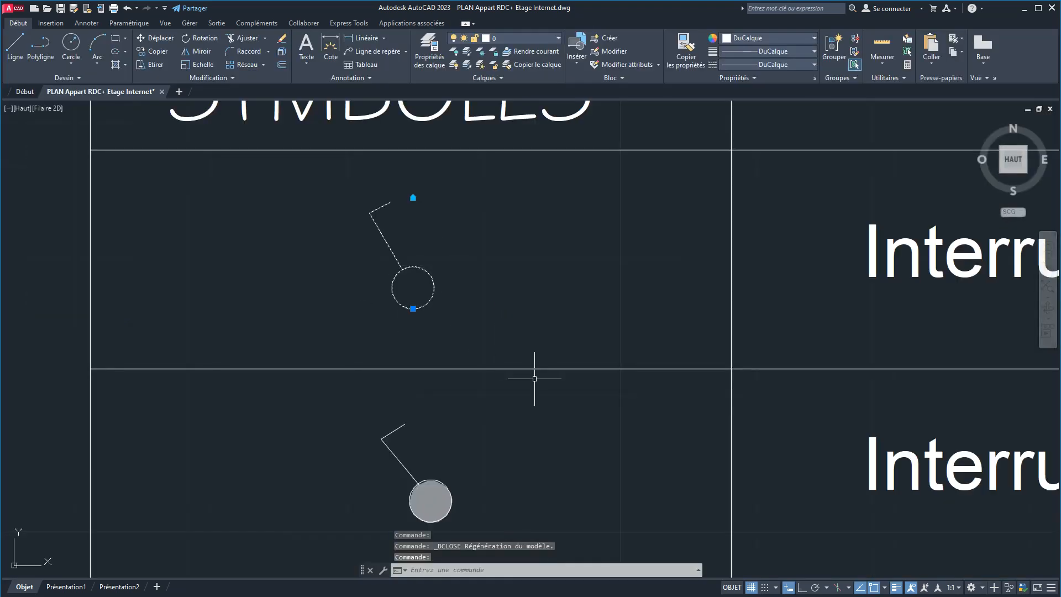
# - Examine the symbols in the LEGENDE ECLAIRAGE table, selecting several switch blocks to check which ones have dynamic grips
pyautogui.moveTo(540, 372); pyautogui.dragTo(556, 261, button='middle')
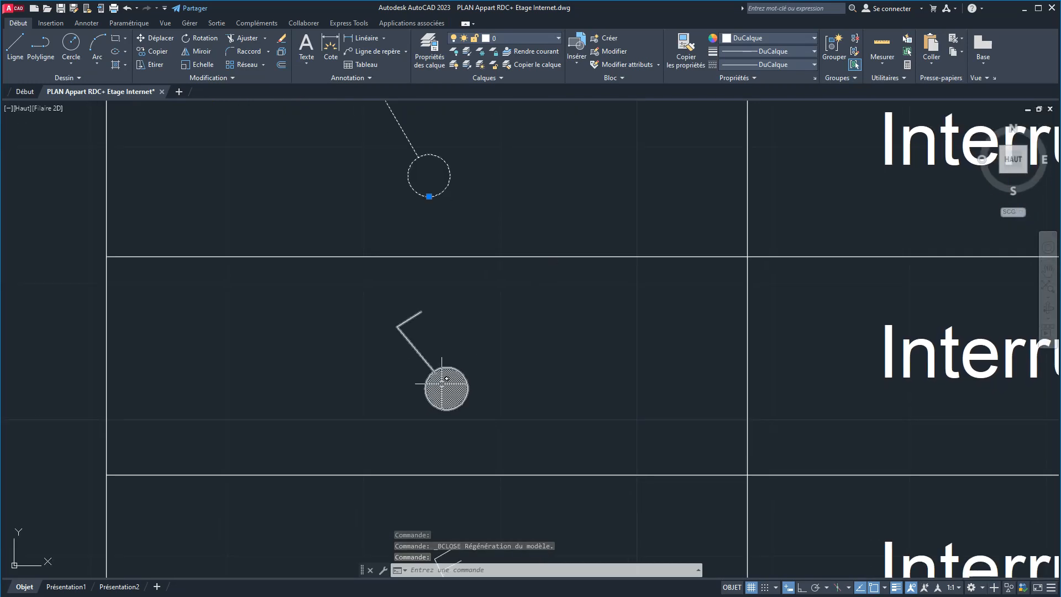
pyautogui.scroll(-2, 447, 379)
pyautogui.moveTo(443, 421); pyautogui.dragTo(458, 355, button='middle')
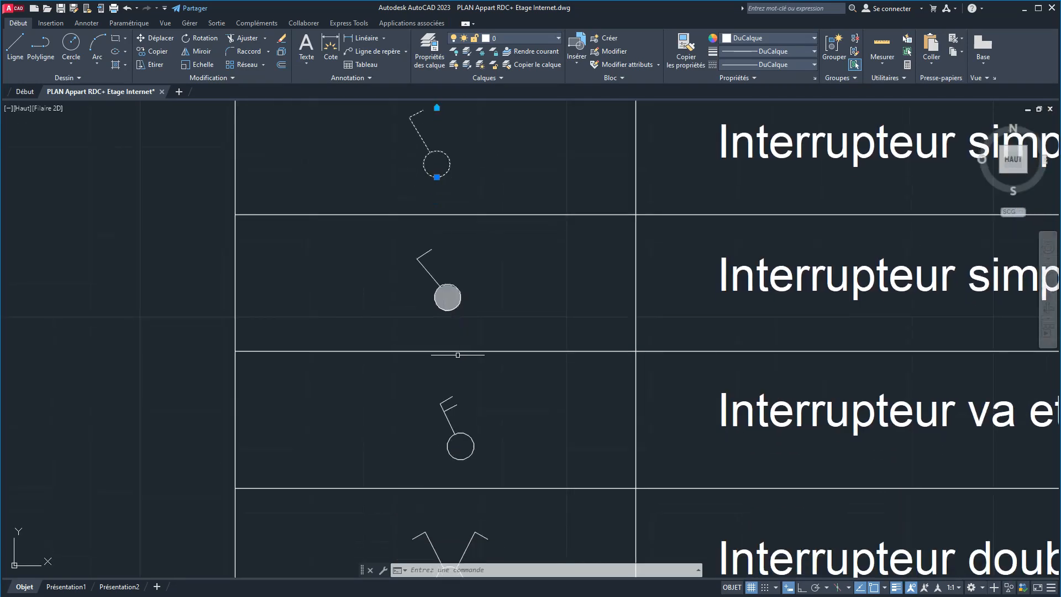
pyautogui.scroll(-2, 466, 410)
pyautogui.click(478, 416)
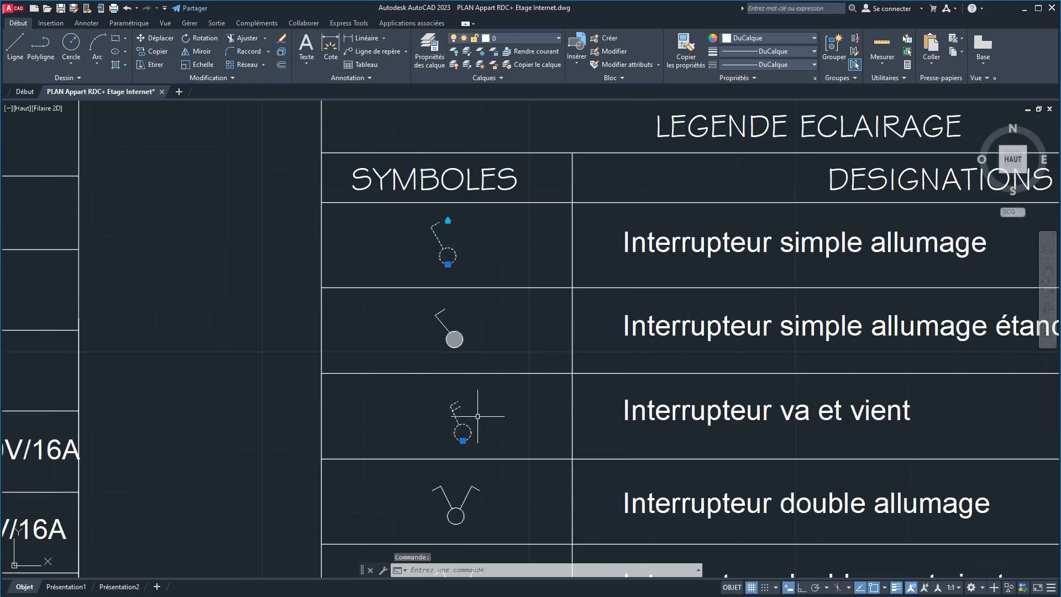
pyautogui.moveTo(466, 423); pyautogui.dragTo(459, 327, button='middle')
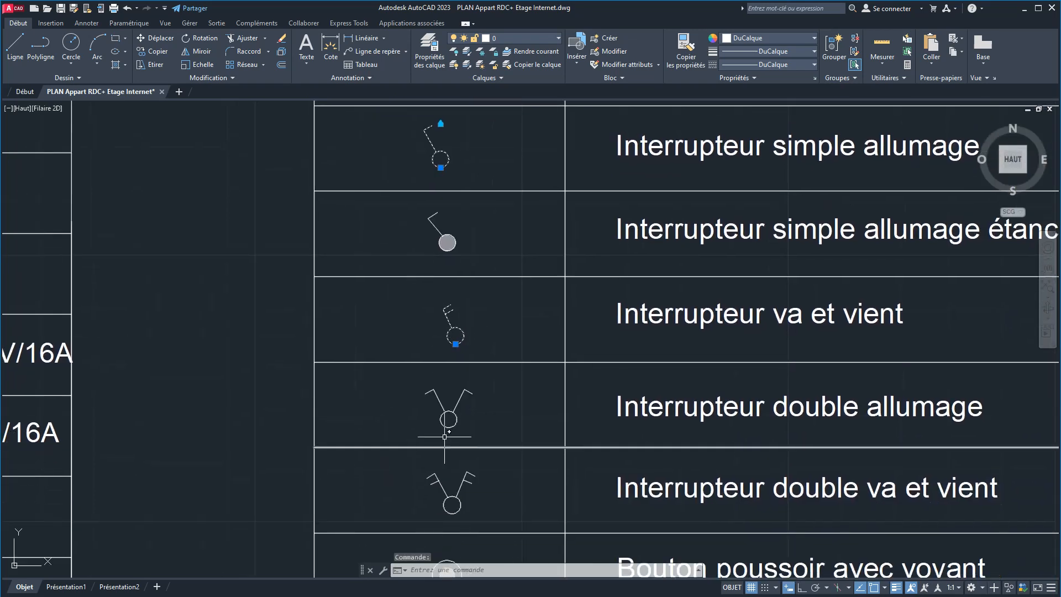
pyautogui.moveTo(454, 433); pyautogui.dragTo(450, 344, button='middle')
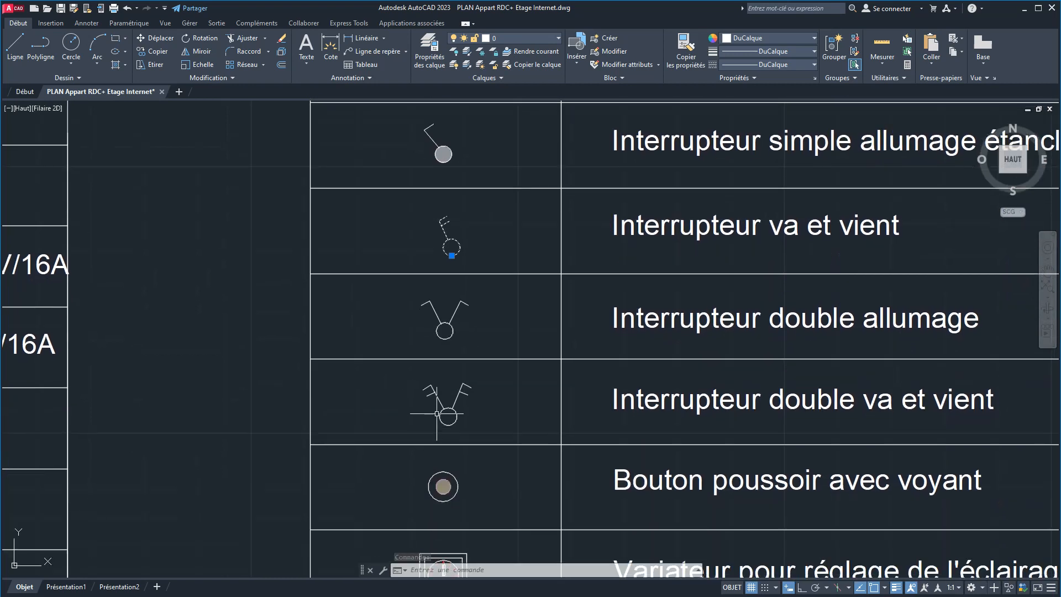
pyautogui.click(449, 323)
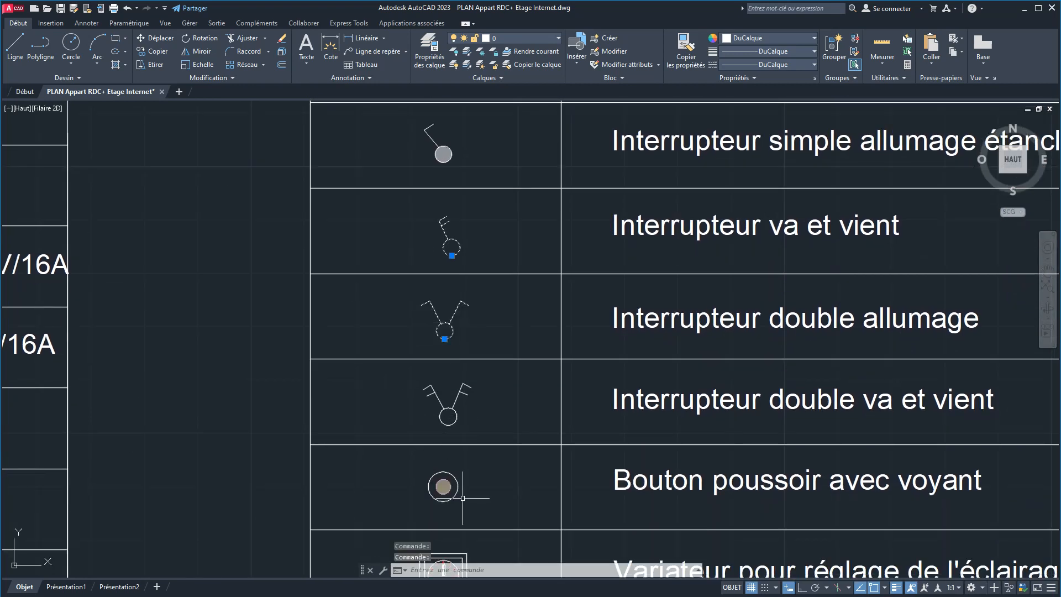
pyautogui.scroll(-2, 444, 447)
pyautogui.click(440, 205)
pyautogui.click(444, 264)
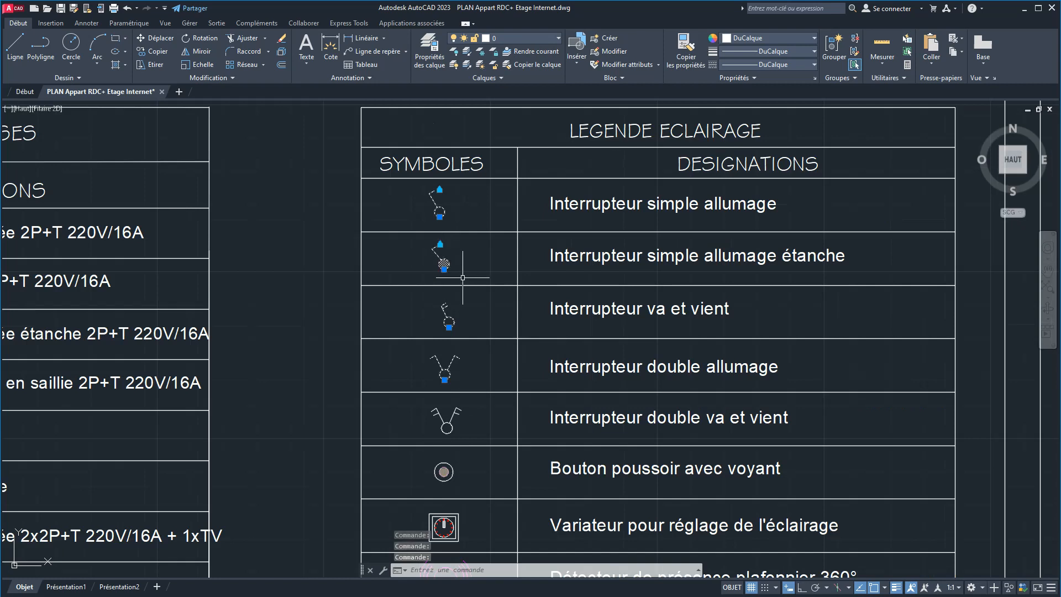
pyautogui.scroll(4, 463, 278)
pyautogui.scroll(-4, 446, 377)
pyautogui.moveTo(463, 363); pyautogui.dragTo(461, 249, button='middle')
pyautogui.moveTo(431, 210); pyautogui.dragTo(443, 88, button='middle')
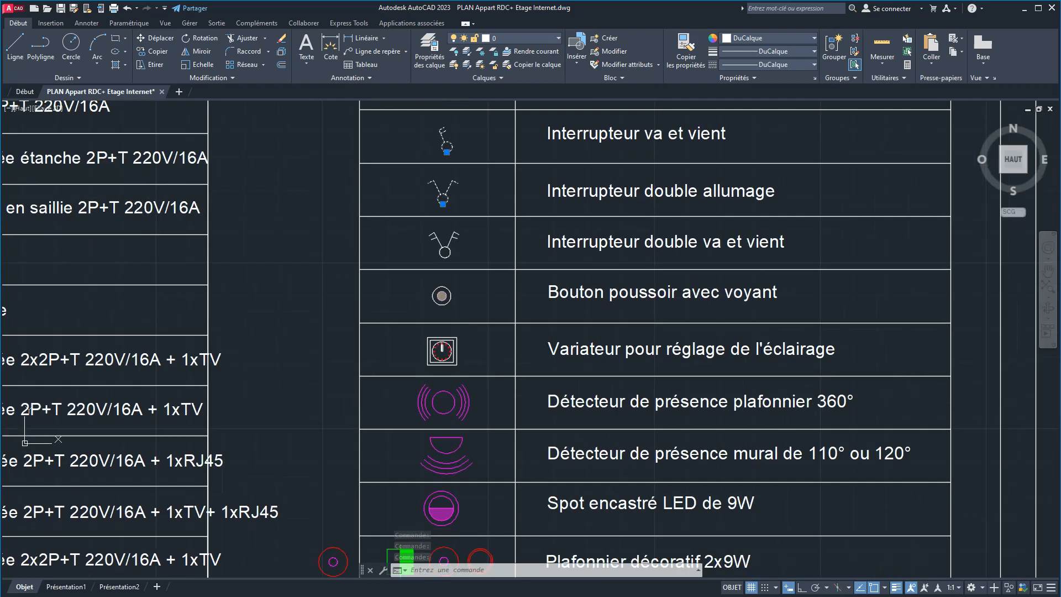
pyautogui.moveTo(463, 478); pyautogui.dragTo(454, 386, button='middle')
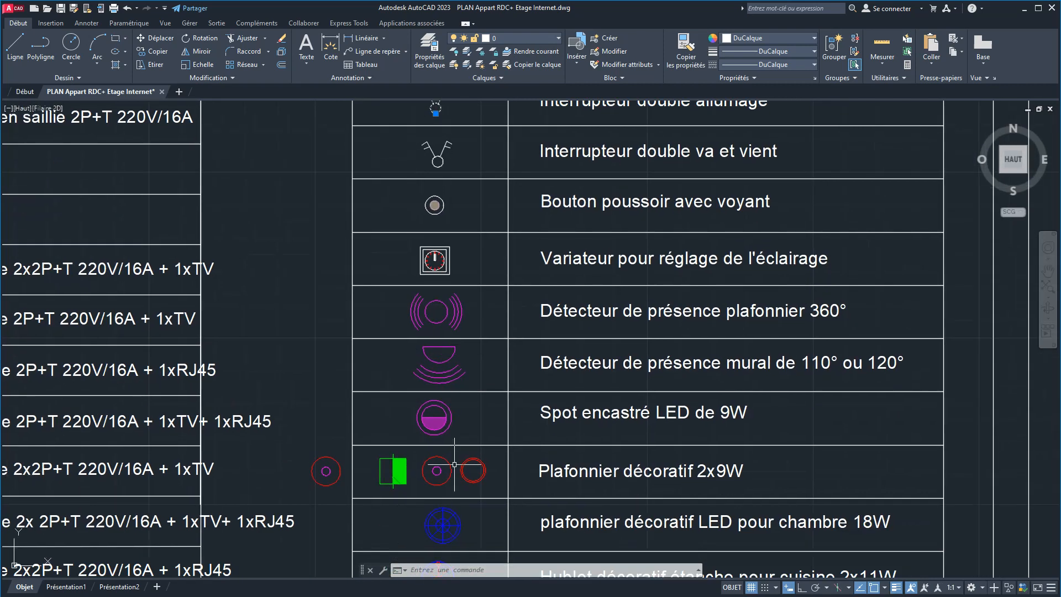
pyautogui.scroll(-2, 455, 465)
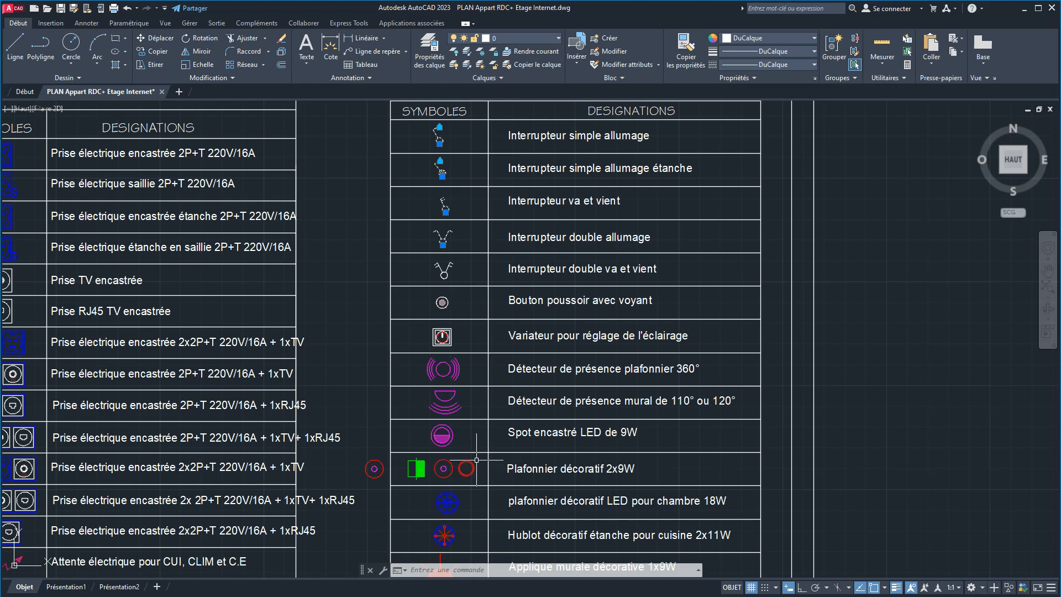
# - Examine the symbols in the LEGENDE ECLAIRAGE and LEGENDE PRISES tables, selecting the 2x2P+T 220V/16A + 1xTV socket block to check its grips
pyautogui.scroll(-2, 476, 460)
pyautogui.moveTo(477, 460); pyautogui.dragTo(581, 367, button='middle')
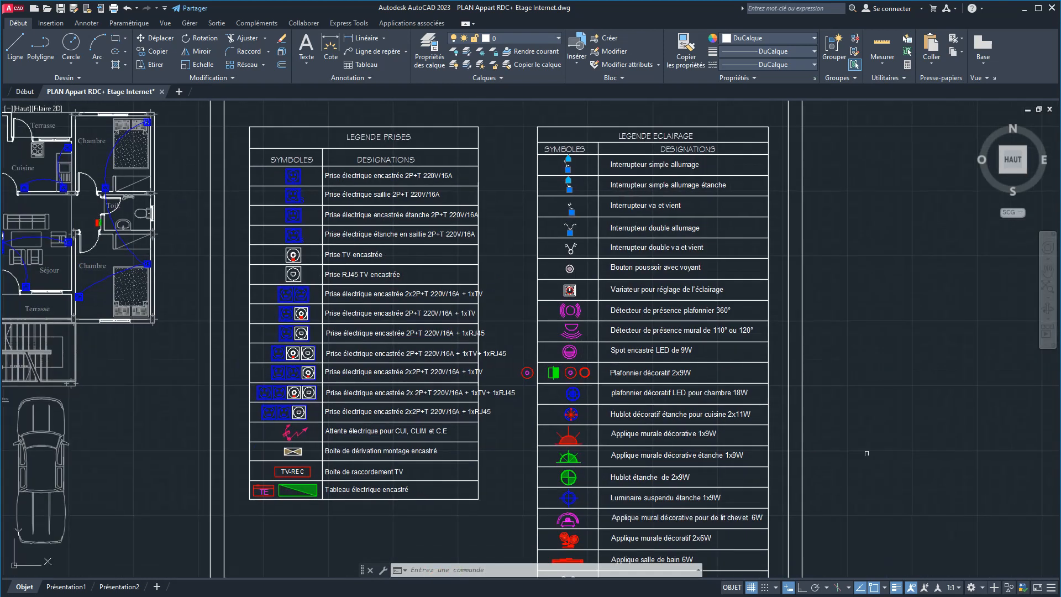
pyautogui.moveTo(636, 487); pyautogui.dragTo(625, 412, button='middle')
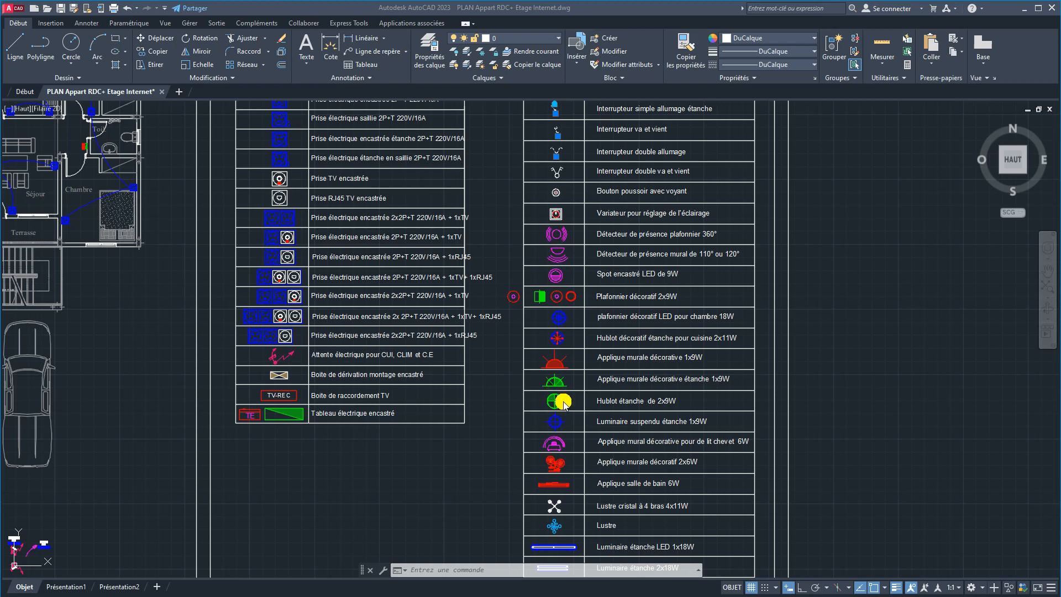
pyautogui.click(576, 436)
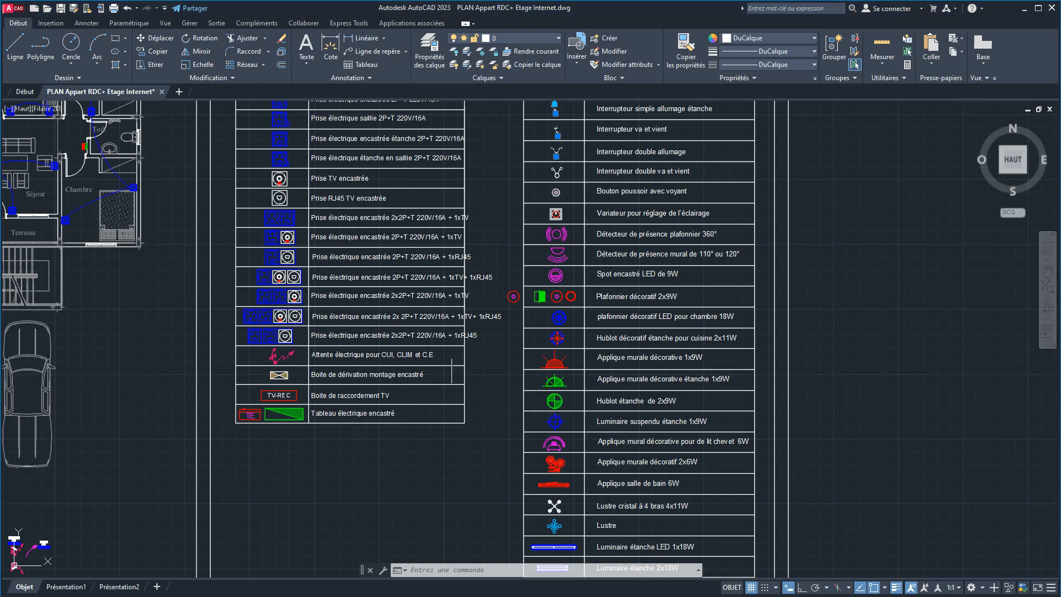
pyautogui.moveTo(453, 371); pyautogui.dragTo(688, 451, button='middle')
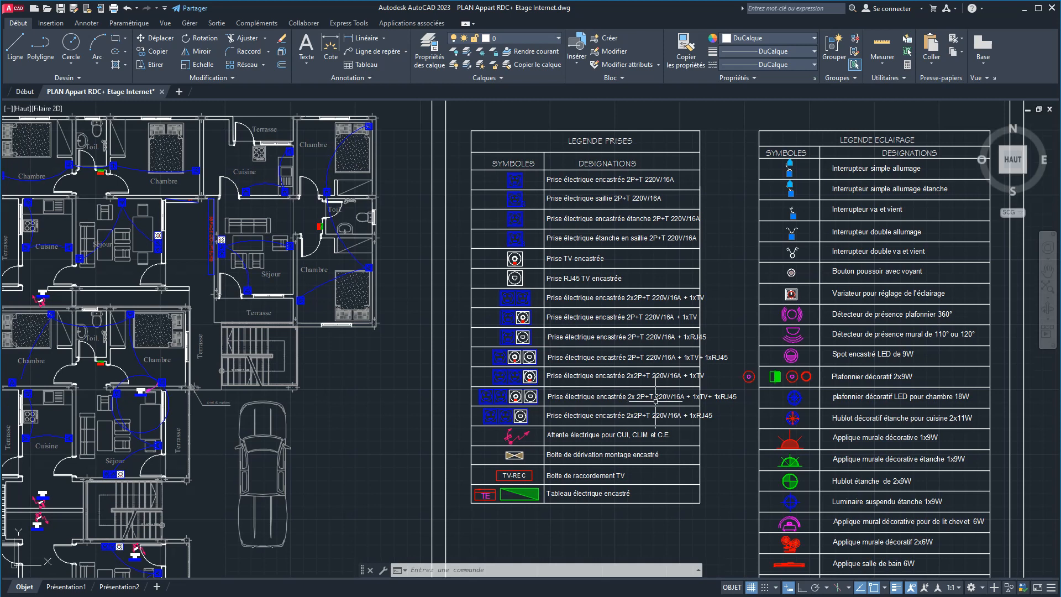
pyautogui.moveTo(656, 401); pyautogui.dragTo(522, 399, button='middle')
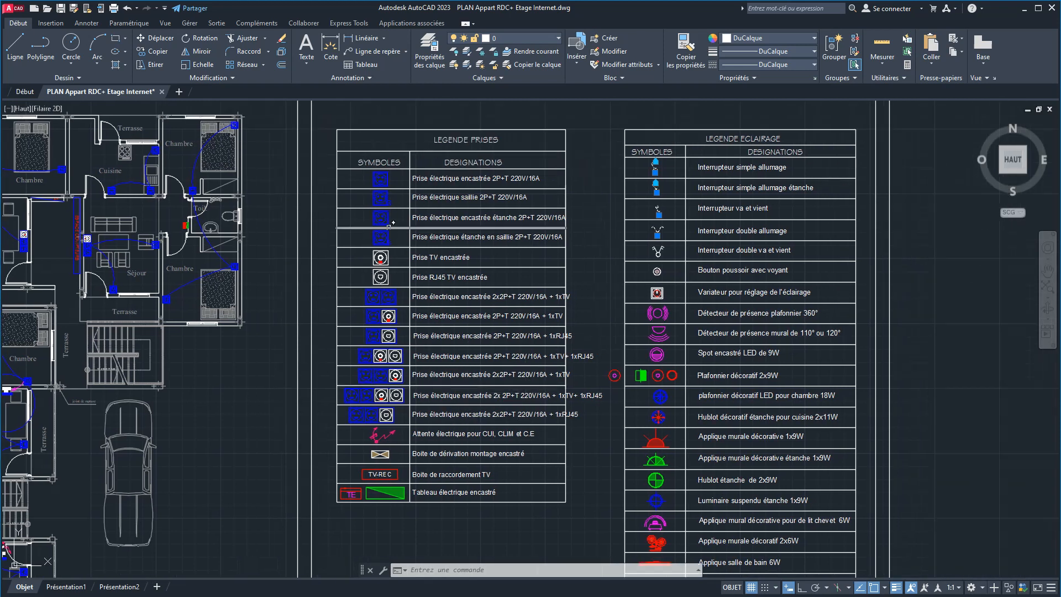
pyautogui.scroll(4, 389, 281)
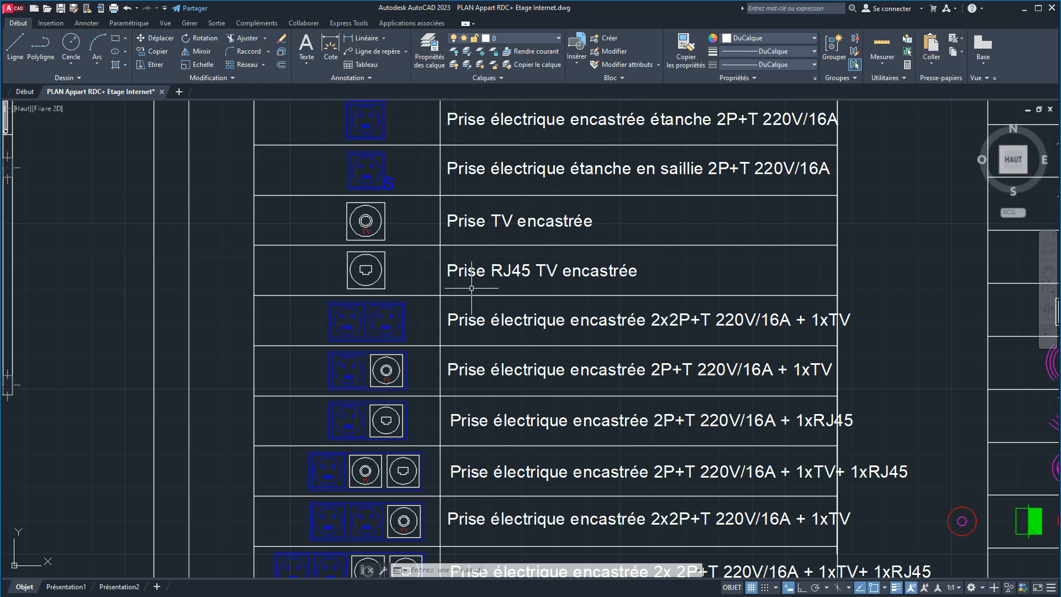
pyautogui.click(360, 335)
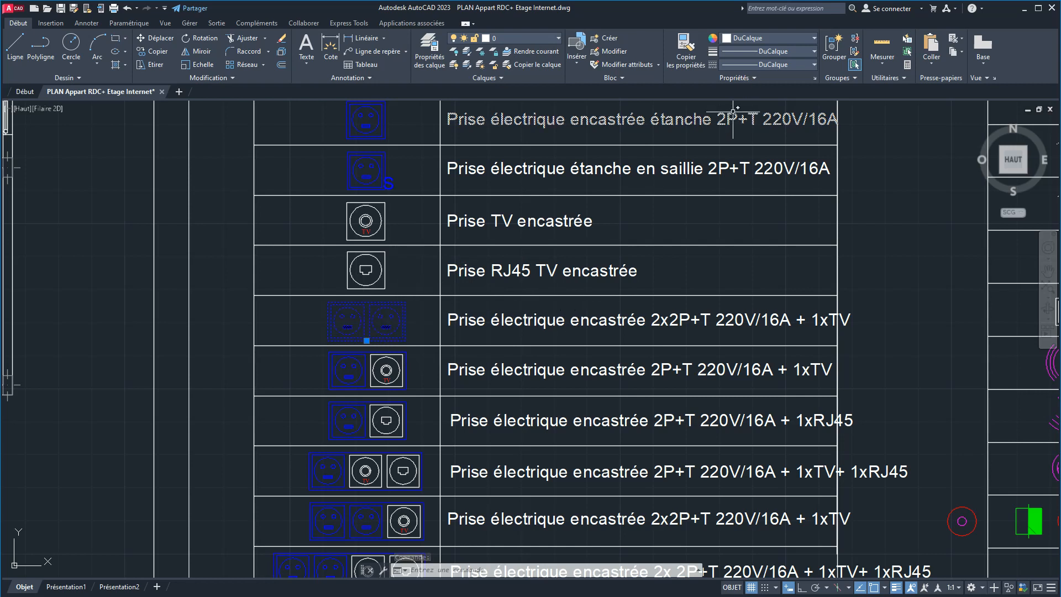
# - Save the PLAN Appart RDC+ Etage Internet drawing under its existing name with both plans and legends in view
pyautogui.click(1048, 290)
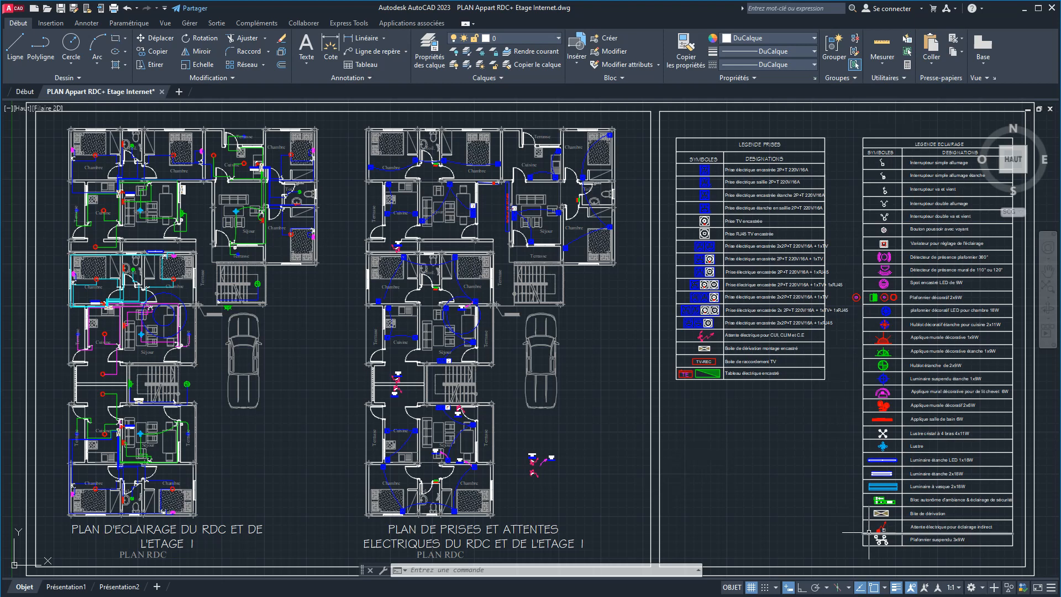
pyautogui.click(60, 9)
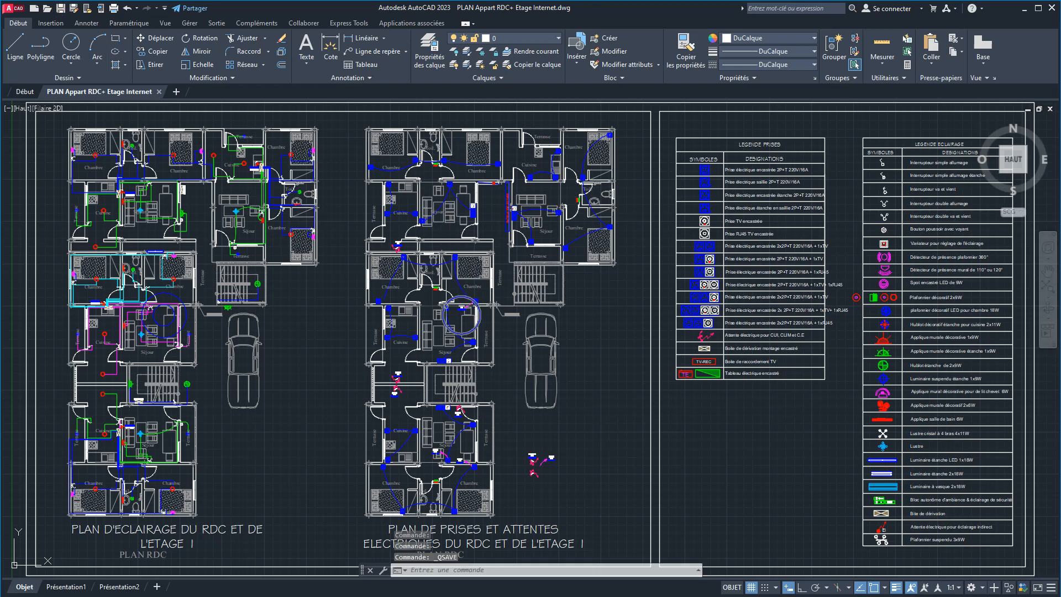